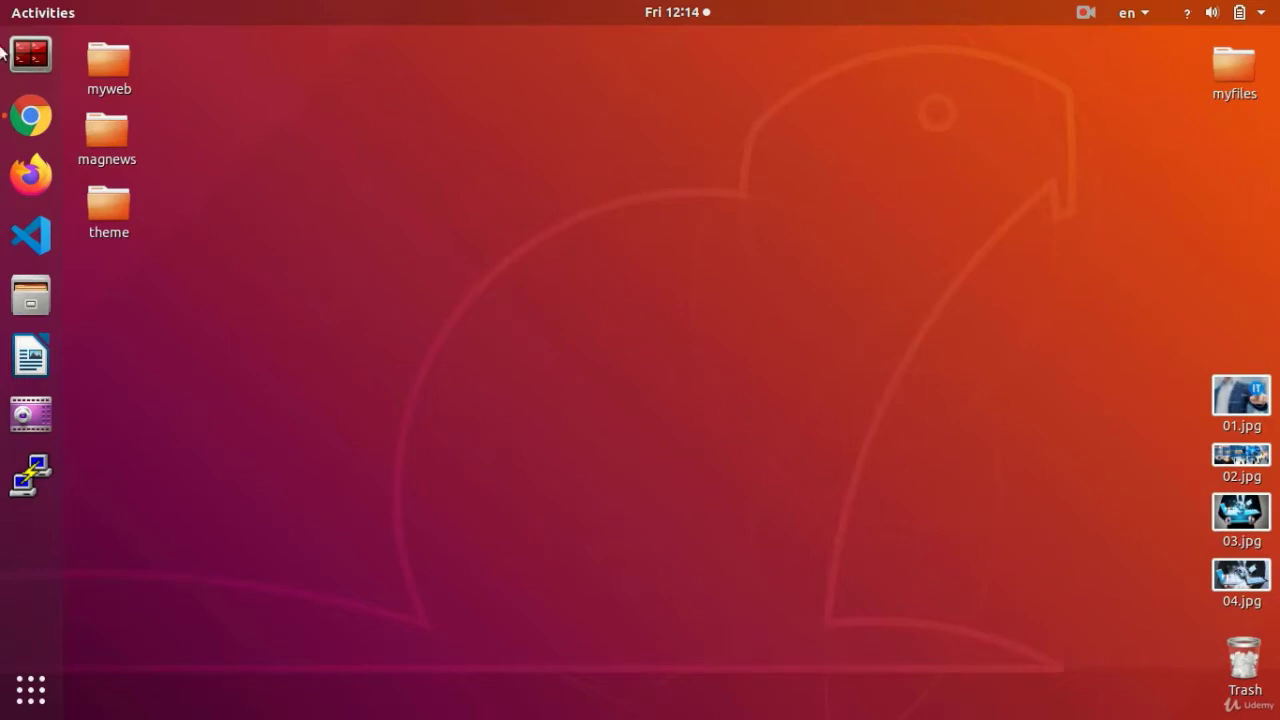
# - Switch to Google Chrome and open the public_html folder in the cPanel File Manager
pyautogui.click(30, 116)
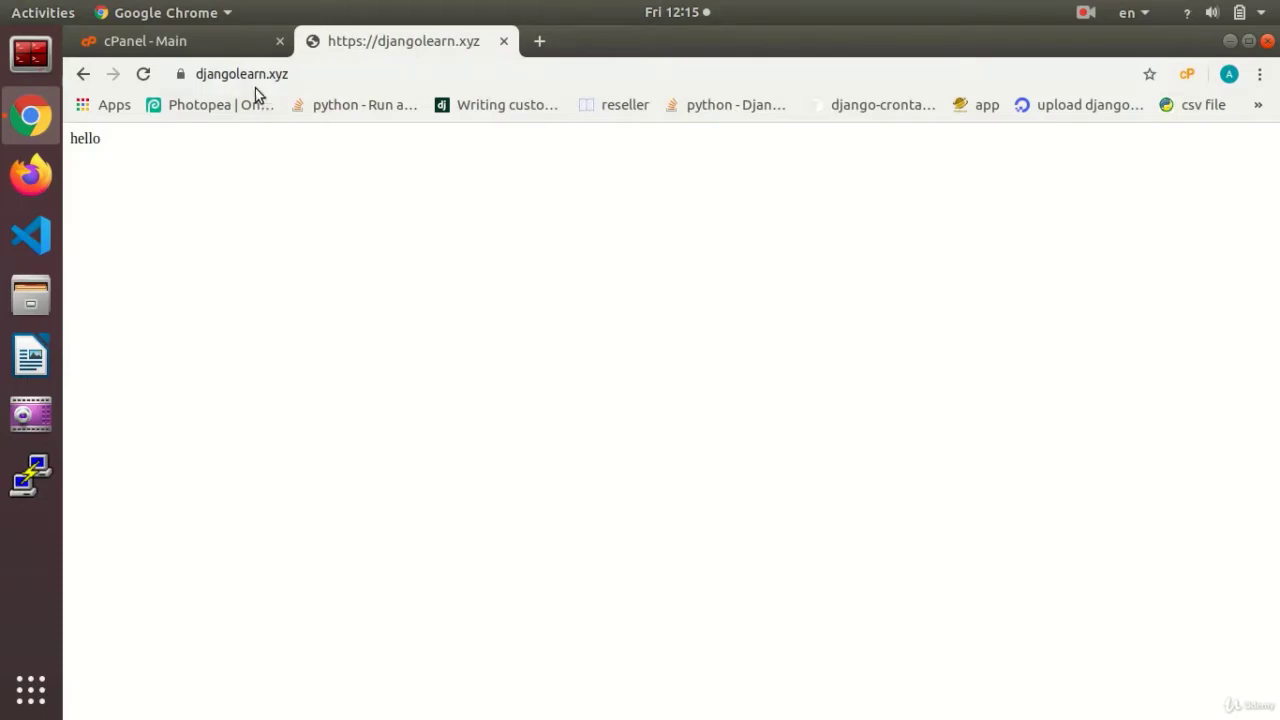
pyautogui.click(220, 42)
pyautogui.click(221, 303)
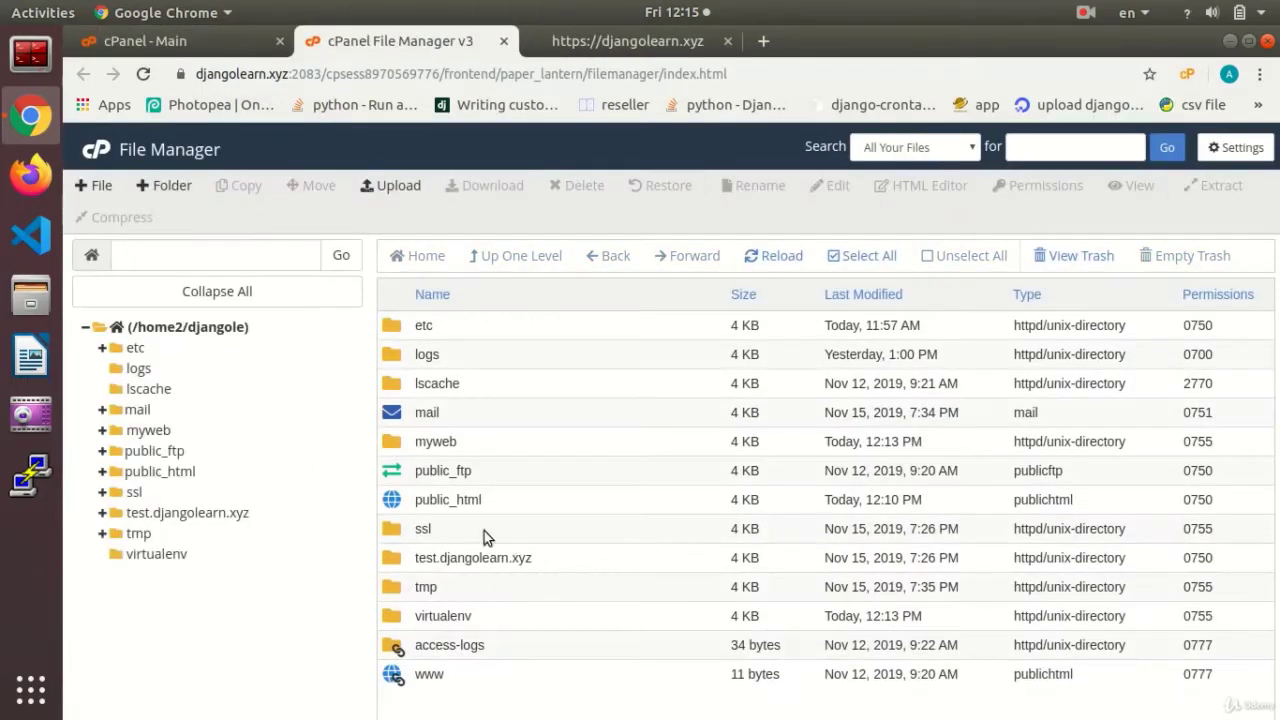
pyautogui.doubleClick(400, 501)
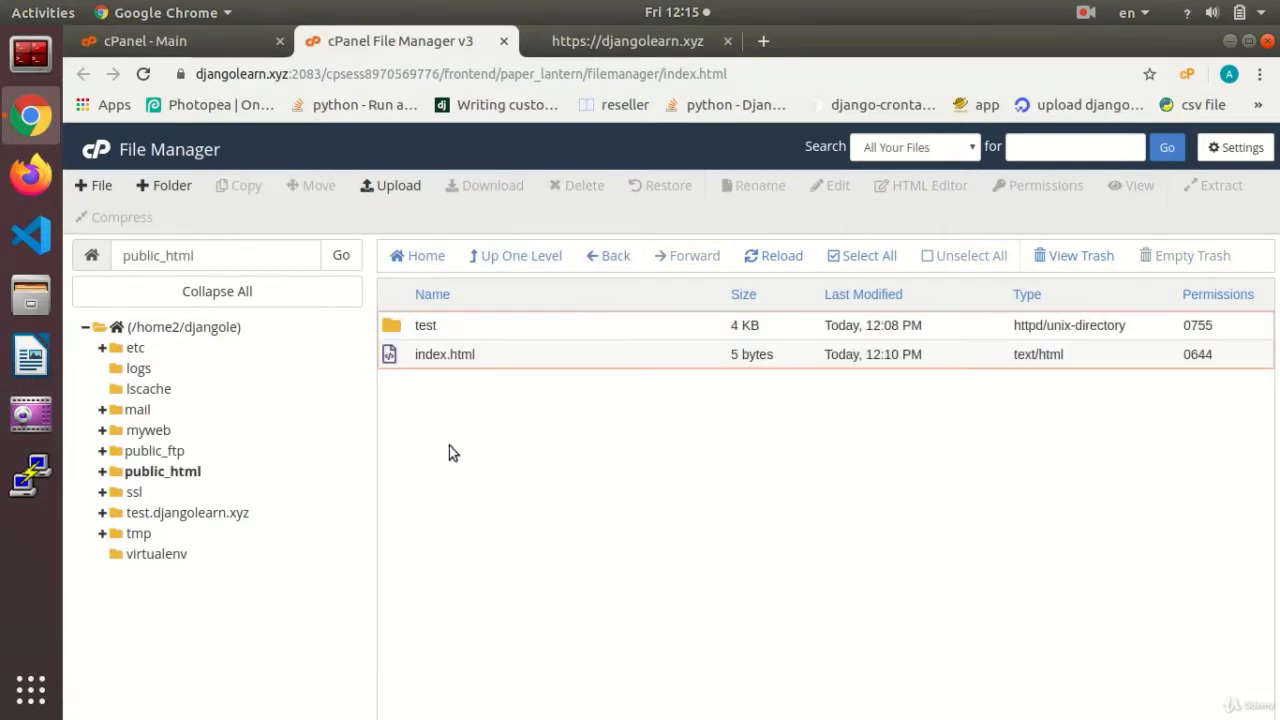
# - Permanently delete the test folder and index.html from public_html, skipping the trash
pyautogui.click(405, 358)
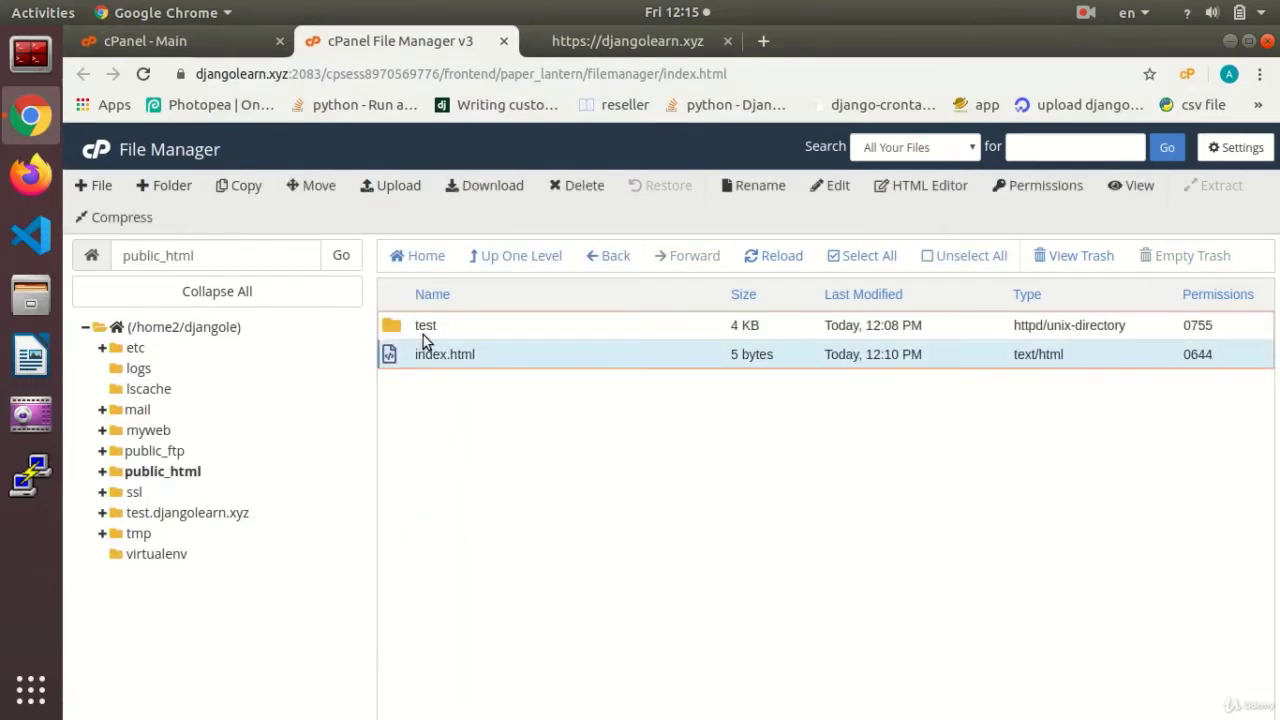
pyautogui.keyDown('ctrl'); pyautogui.click(480, 325); pyautogui.keyUp('ctrl')
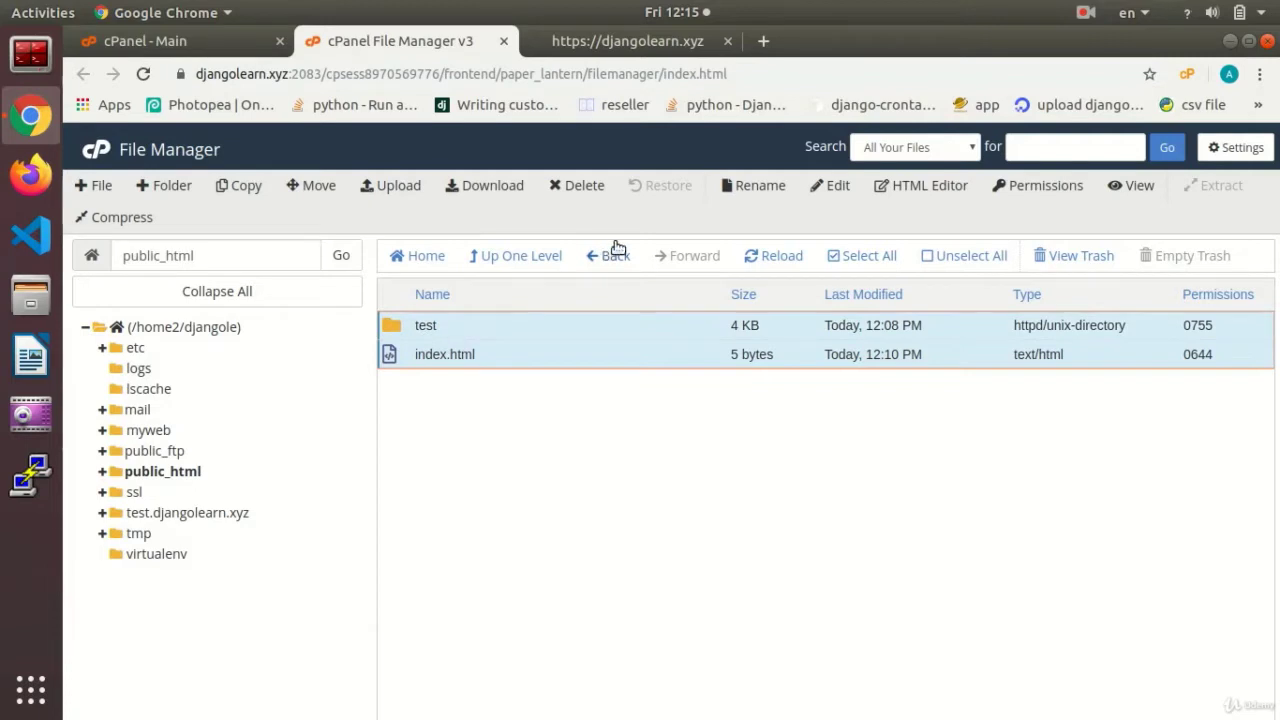
pyautogui.click(575, 186)
pyautogui.click(676, 437)
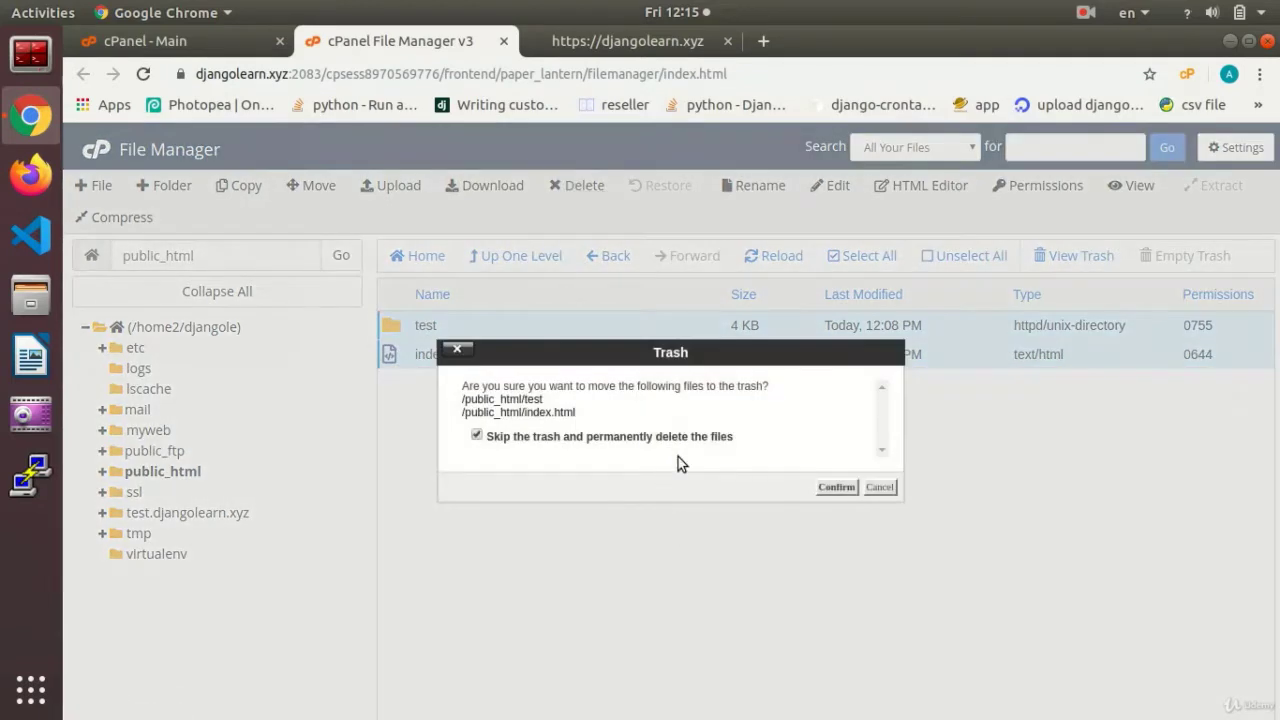
pyautogui.click(838, 487)
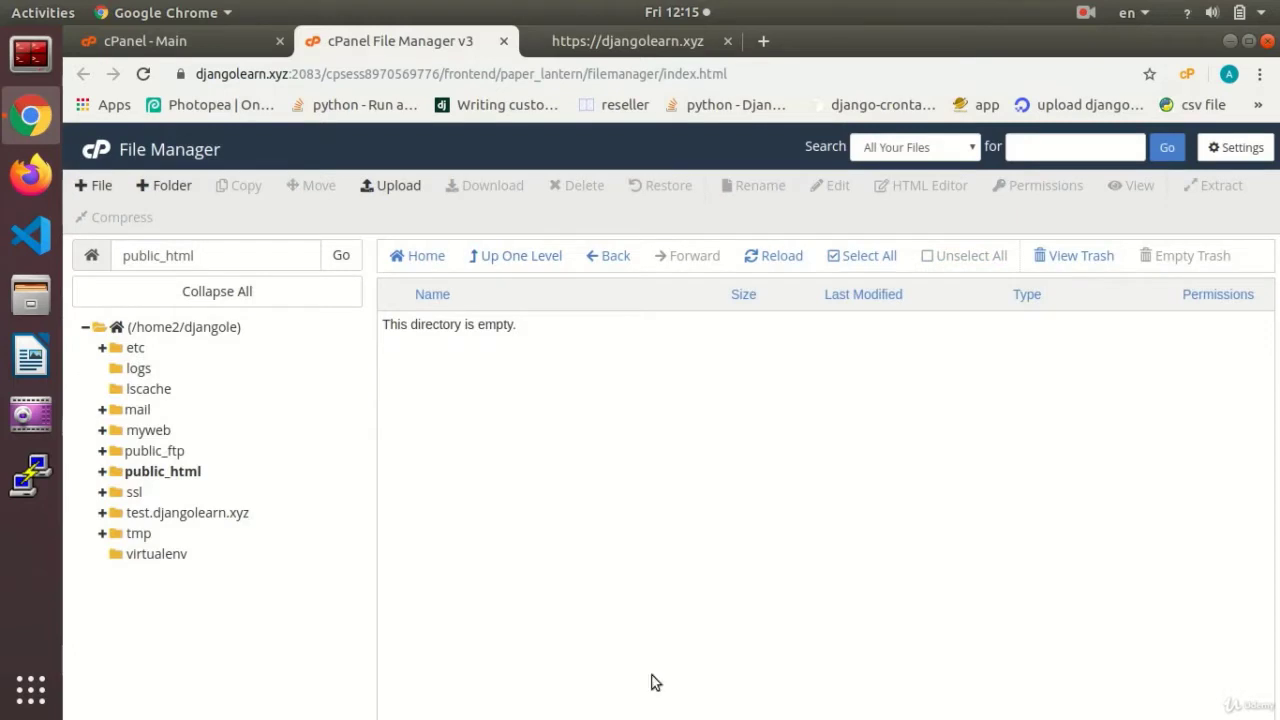
# - Close the File Manager and reload the djangolearn.xyz site to check its root page
pyautogui.click(503, 41)
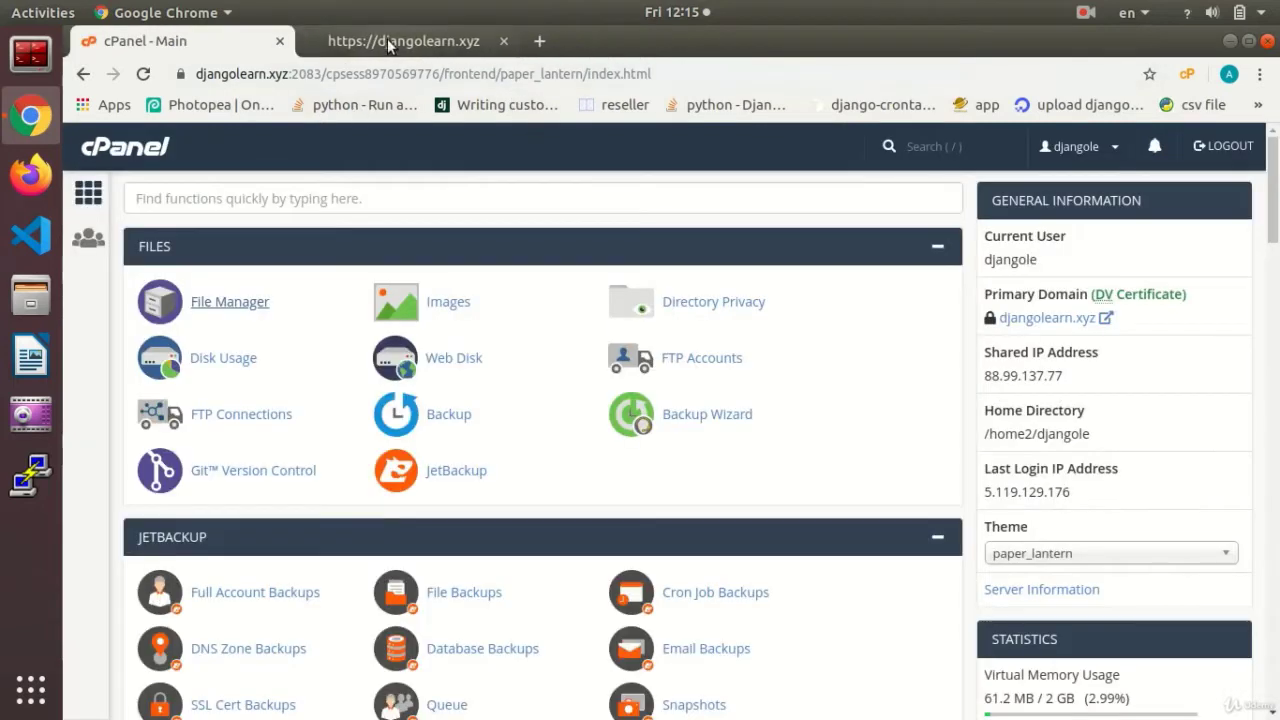
pyautogui.click(360, 41)
pyautogui.click(141, 75)
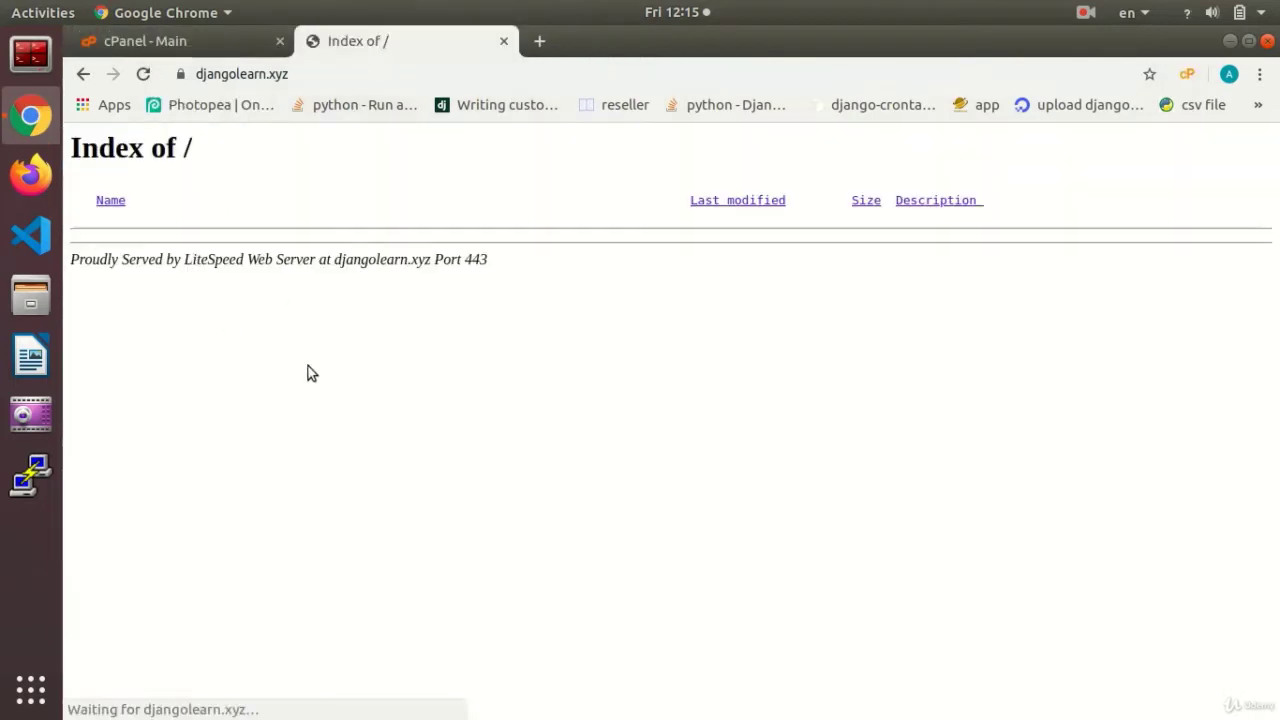
# - Return to the cPanel main page and open Setup Python App from the Software section
pyautogui.click(206, 40)
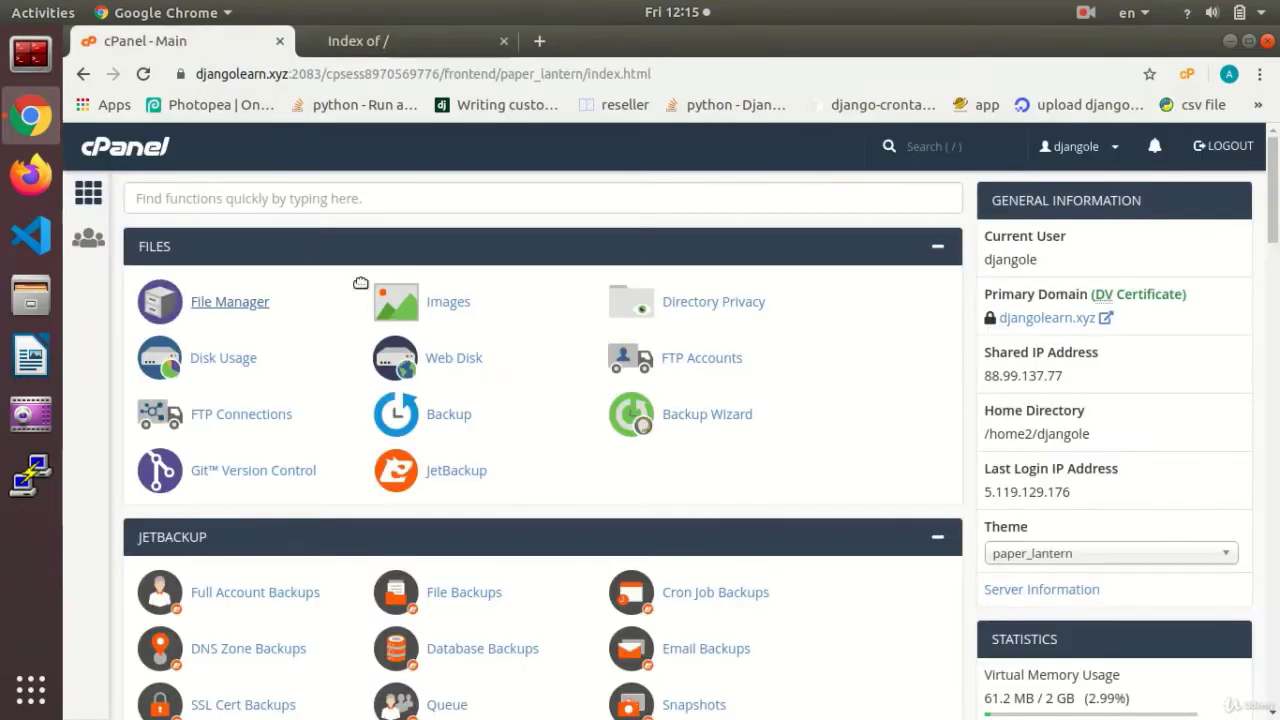
pyautogui.scroll(-15, 543, 445)
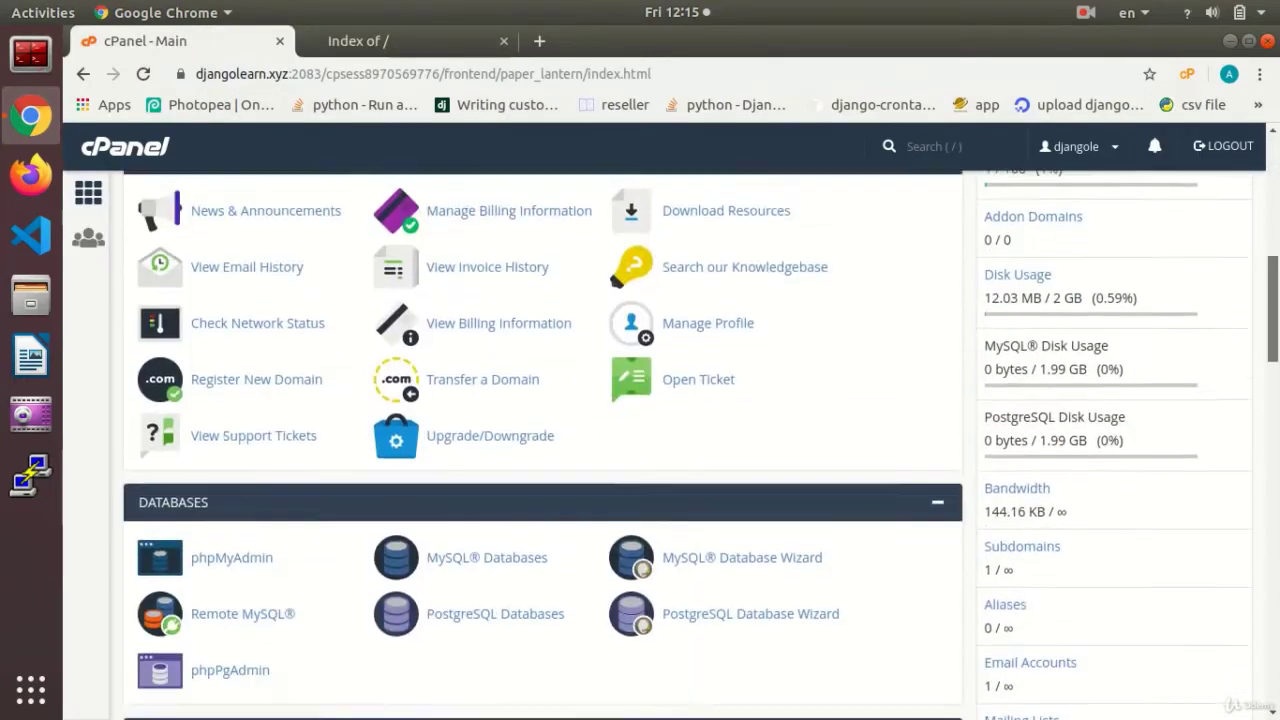
pyautogui.scroll(-10, 263, 460)
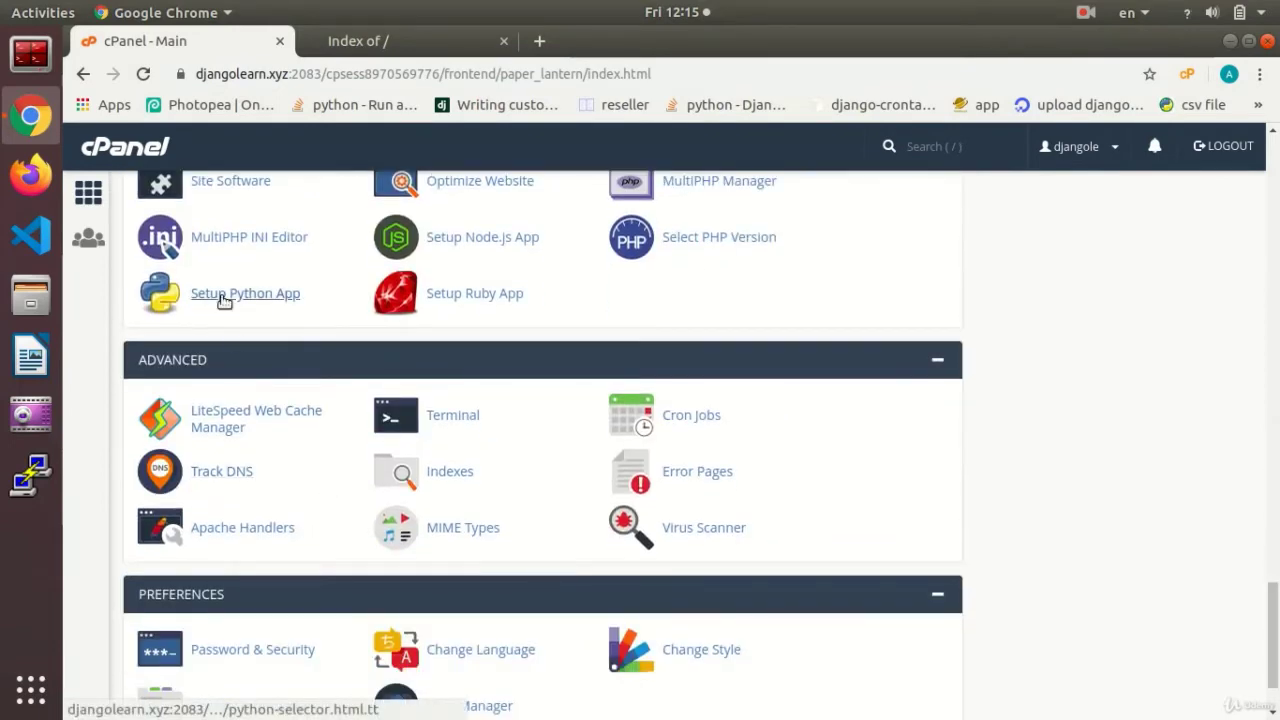
pyautogui.click(224, 297)
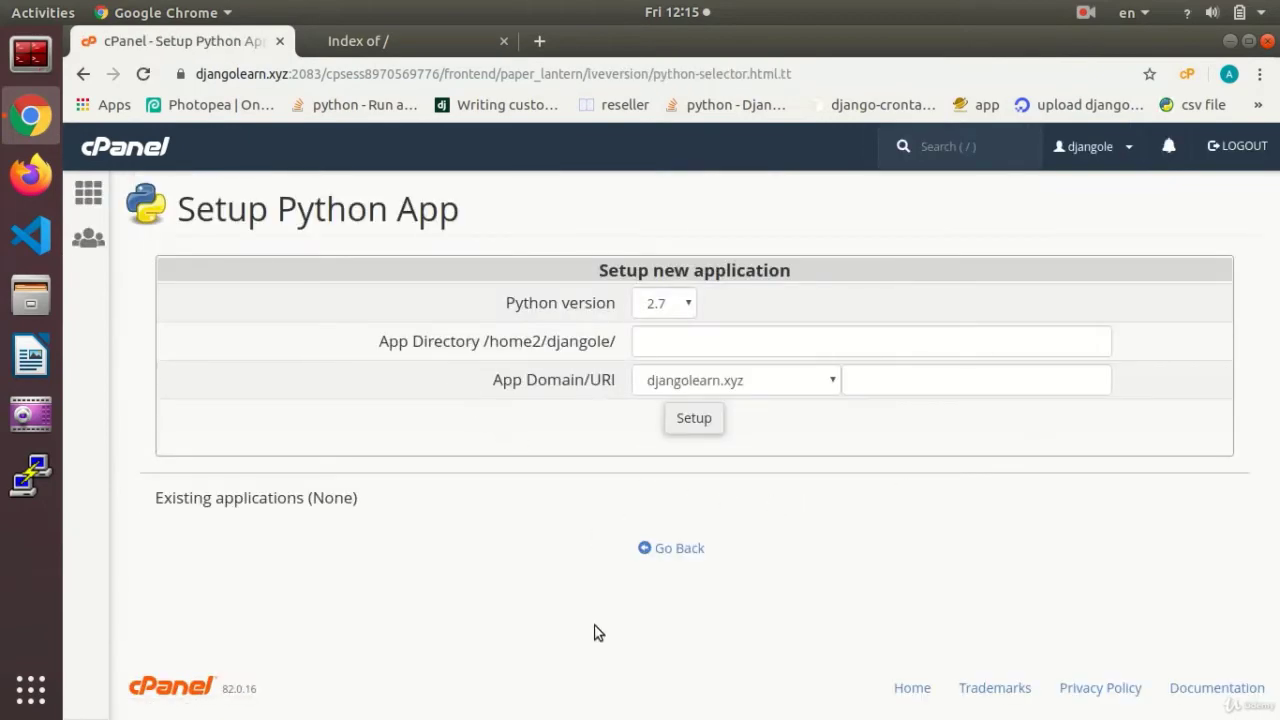
# - Set up a new Python 3.7 application with app directory myweb on the domain djangolearn.xyz
pyautogui.click(680, 308)
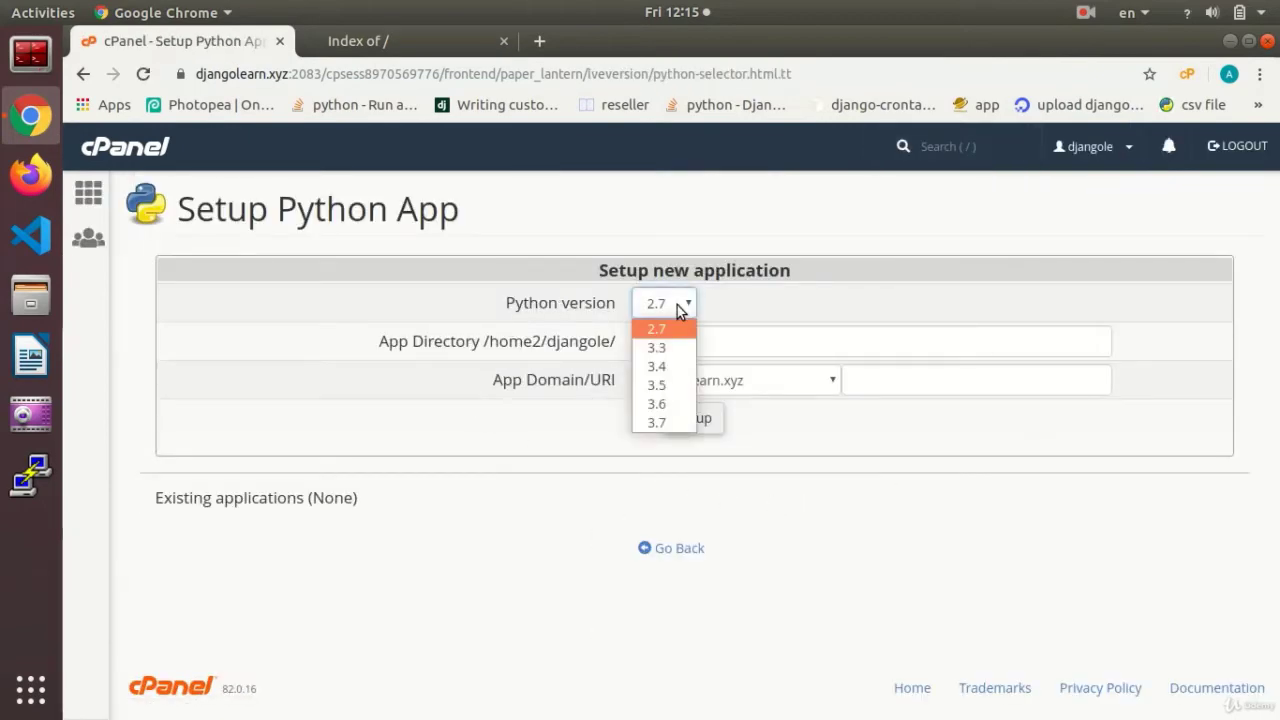
pyautogui.click(644, 425)
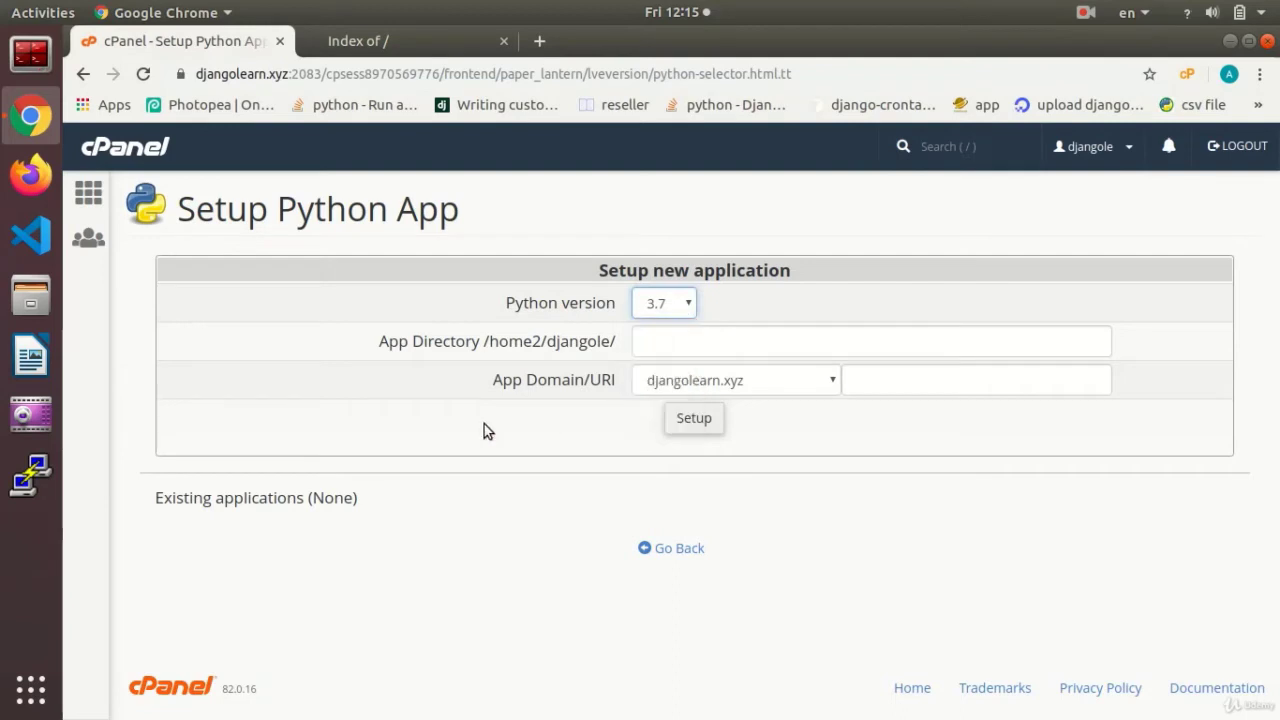
pyautogui.click(663, 341)
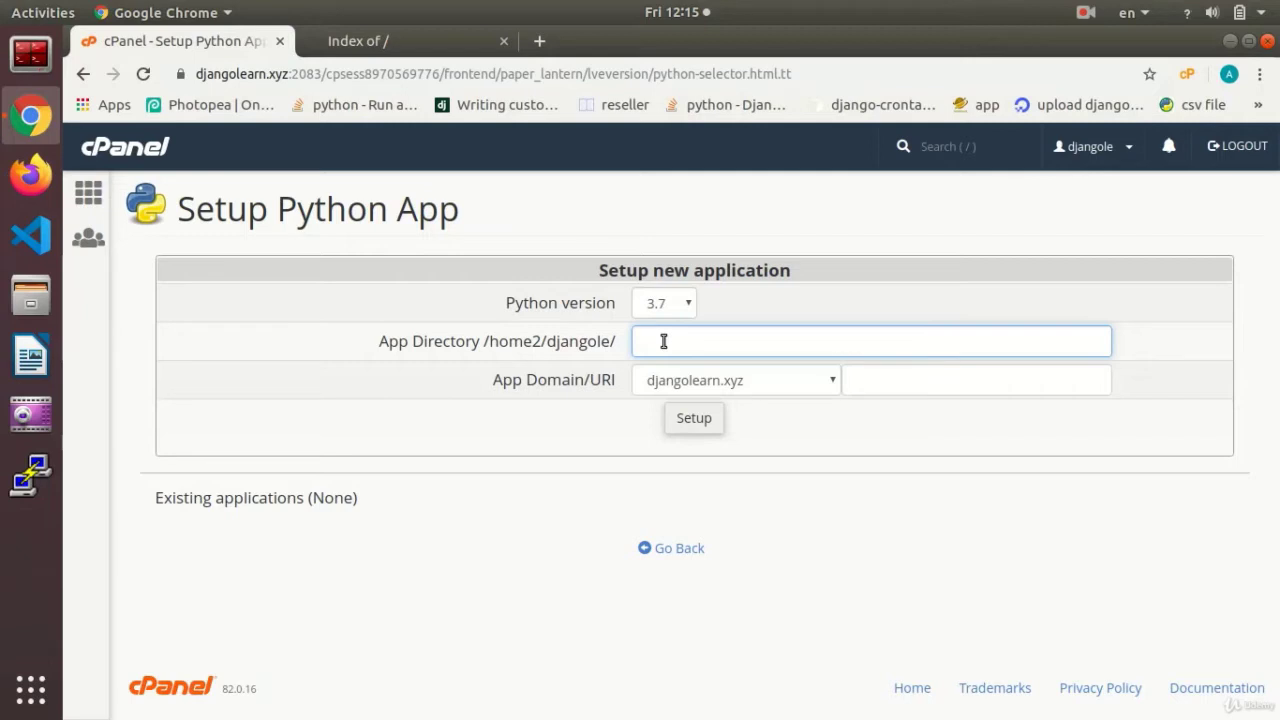
pyautogui.write('myweb')
pyautogui.click(729, 380)
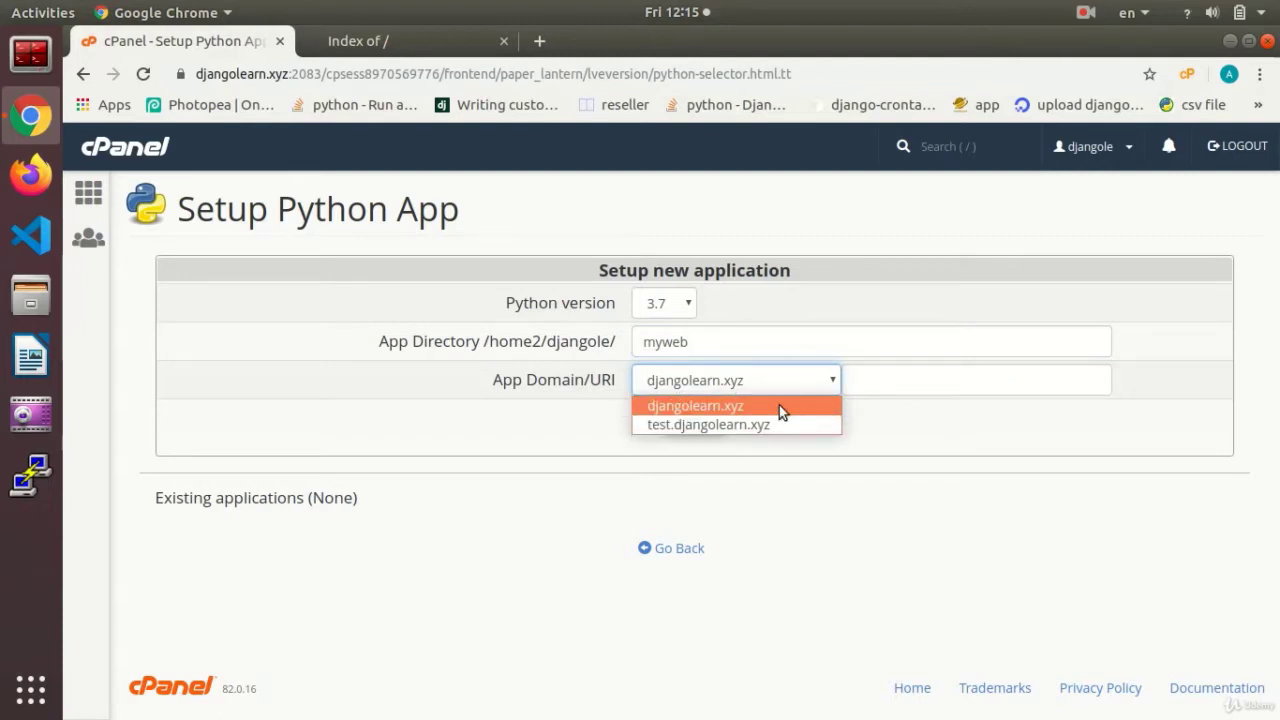
pyautogui.click(779, 405)
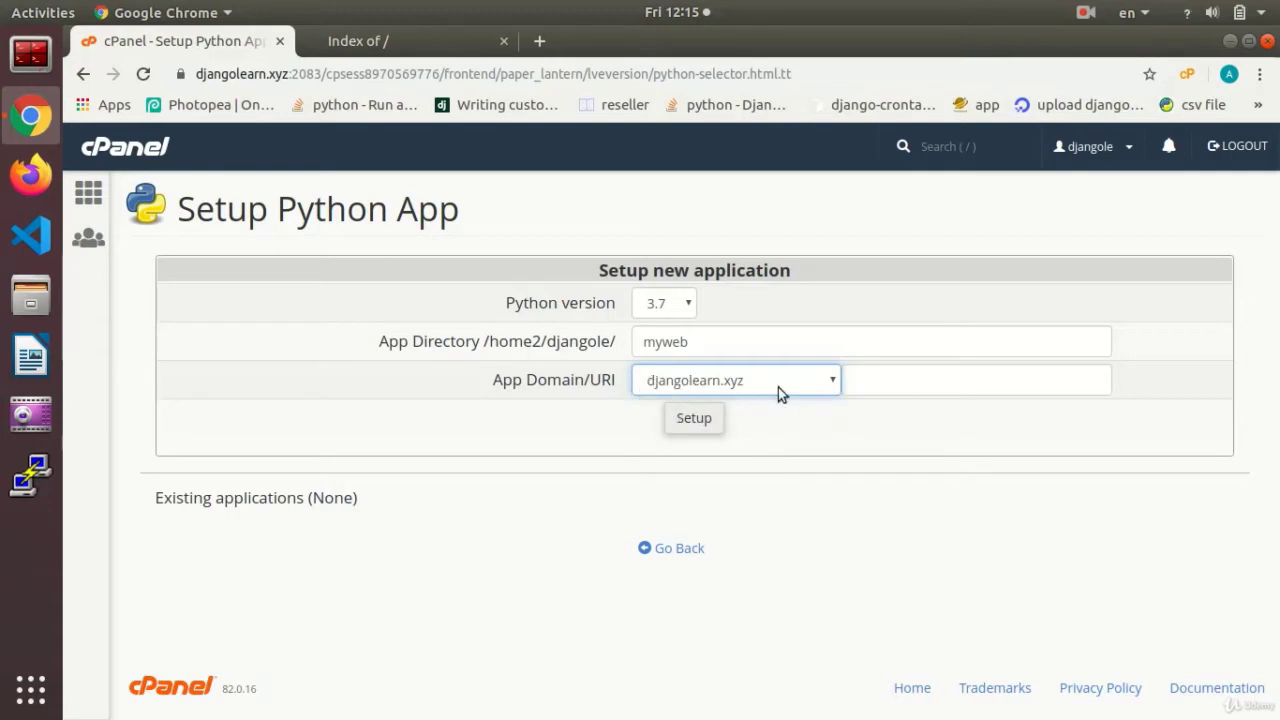
pyautogui.click(696, 420)
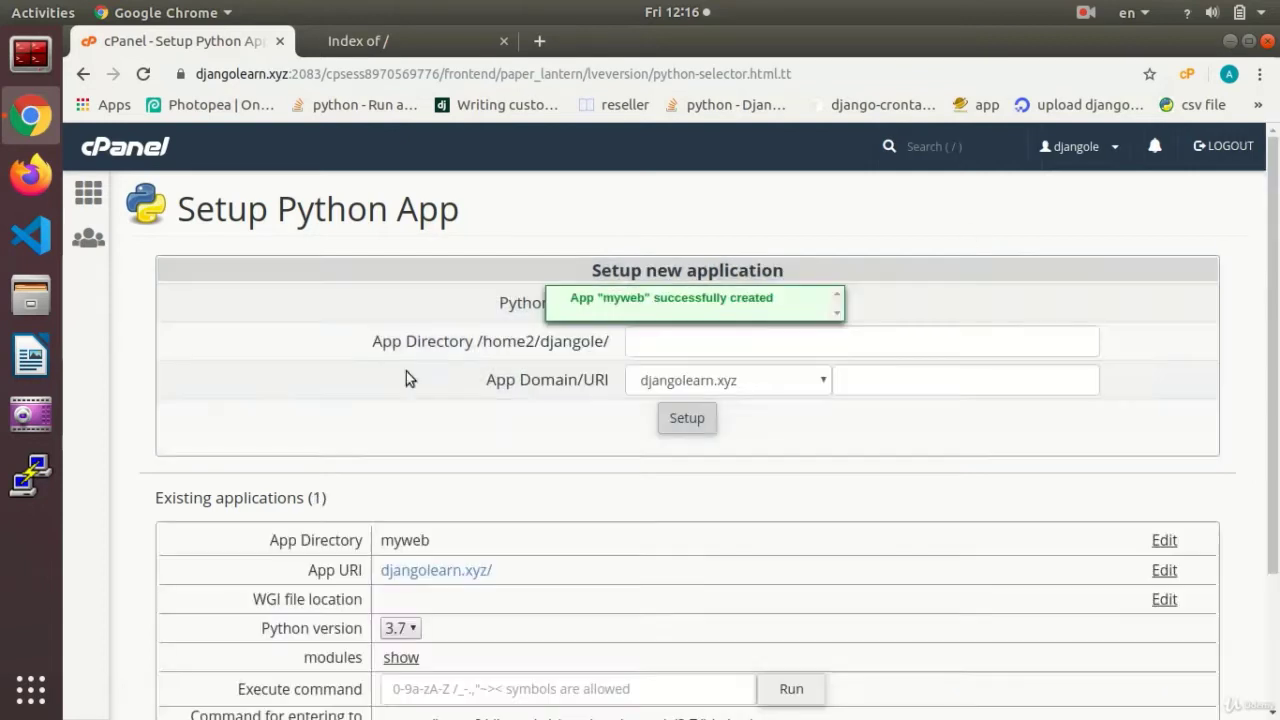
# - Review the myweb application's entry and reload the djangolearn.xyz site to check that the app responds
pyautogui.scroll(-4, 969, 443)
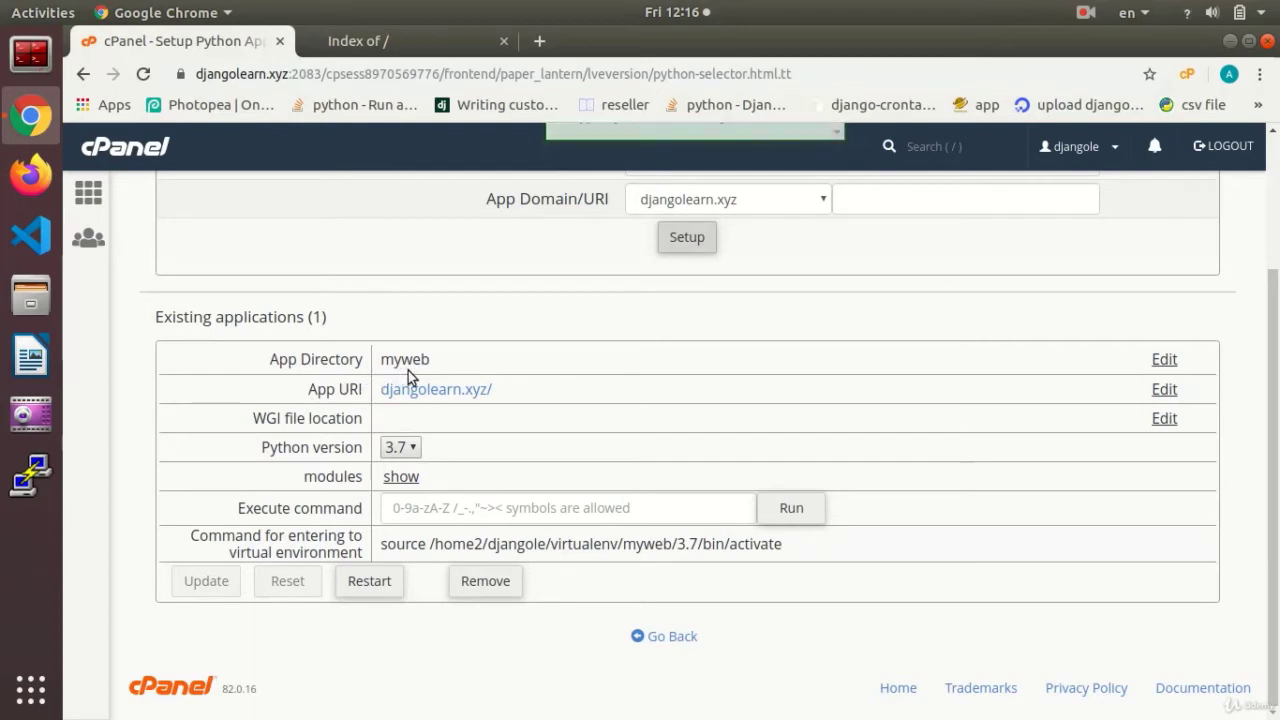
pyautogui.click(375, 32)
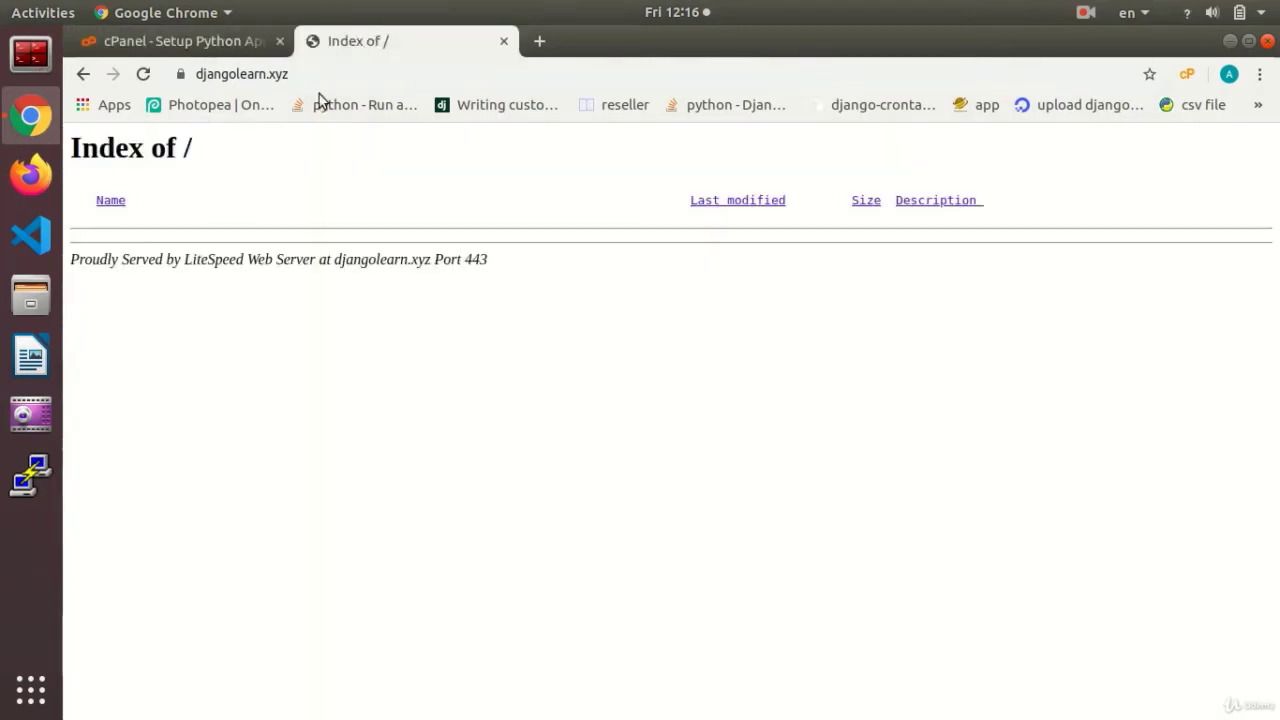
pyautogui.click(143, 74)
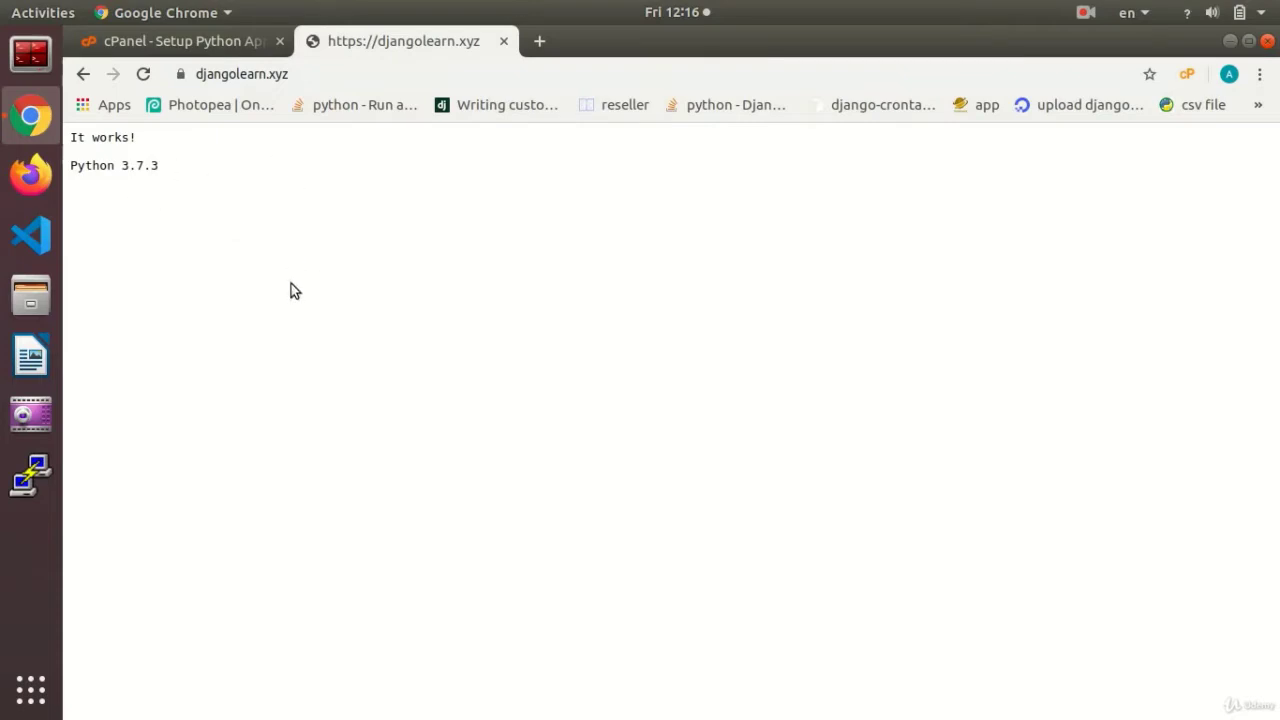
pyautogui.click(166, 43)
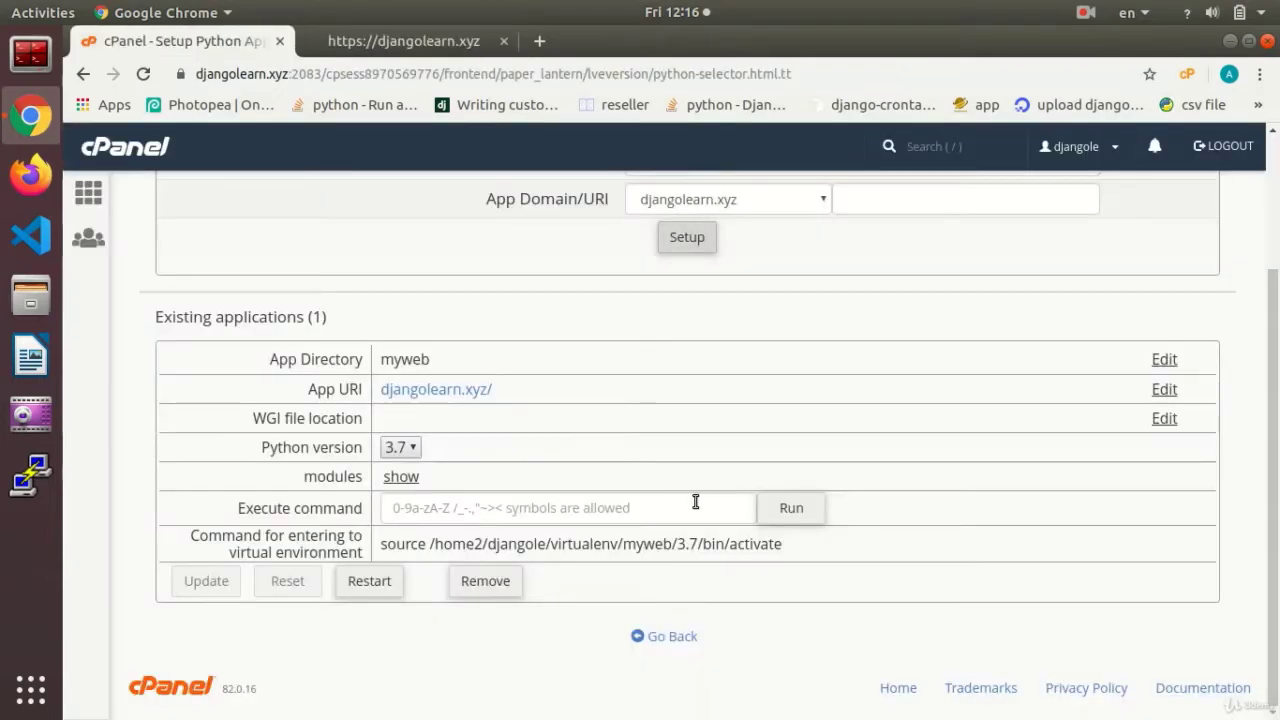
pyautogui.click(404, 41)
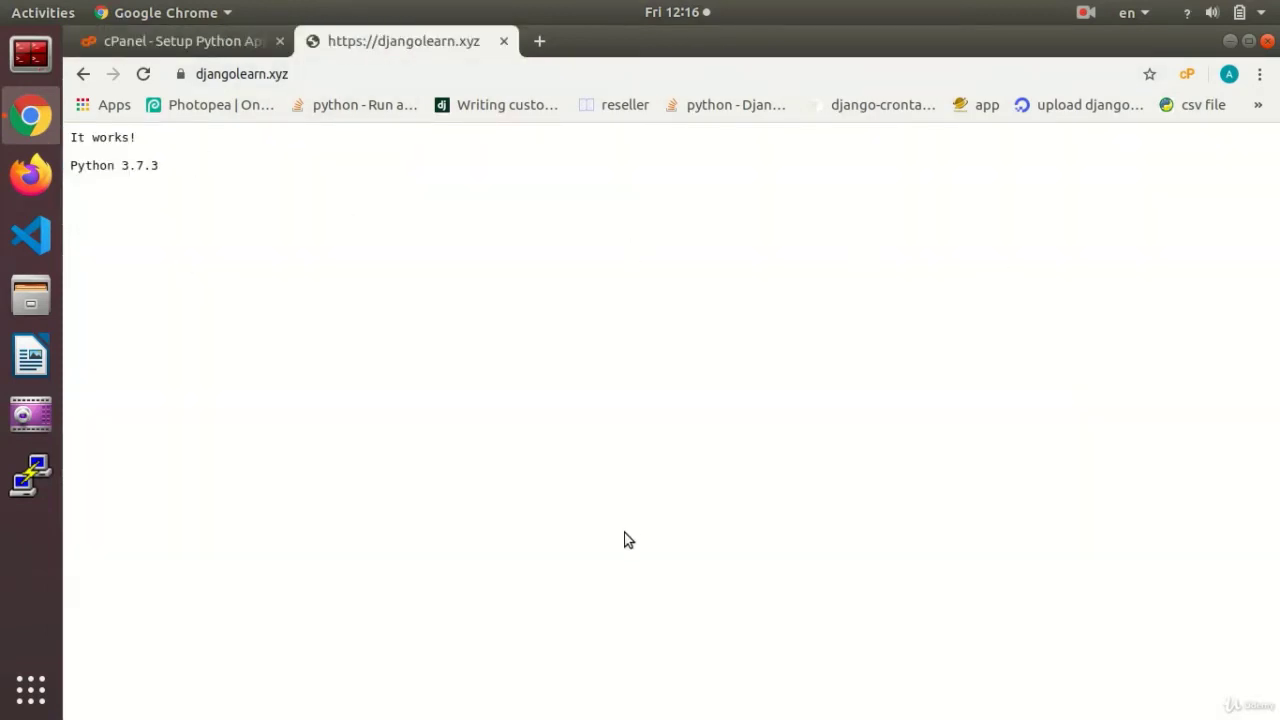
pyautogui.click(203, 44)
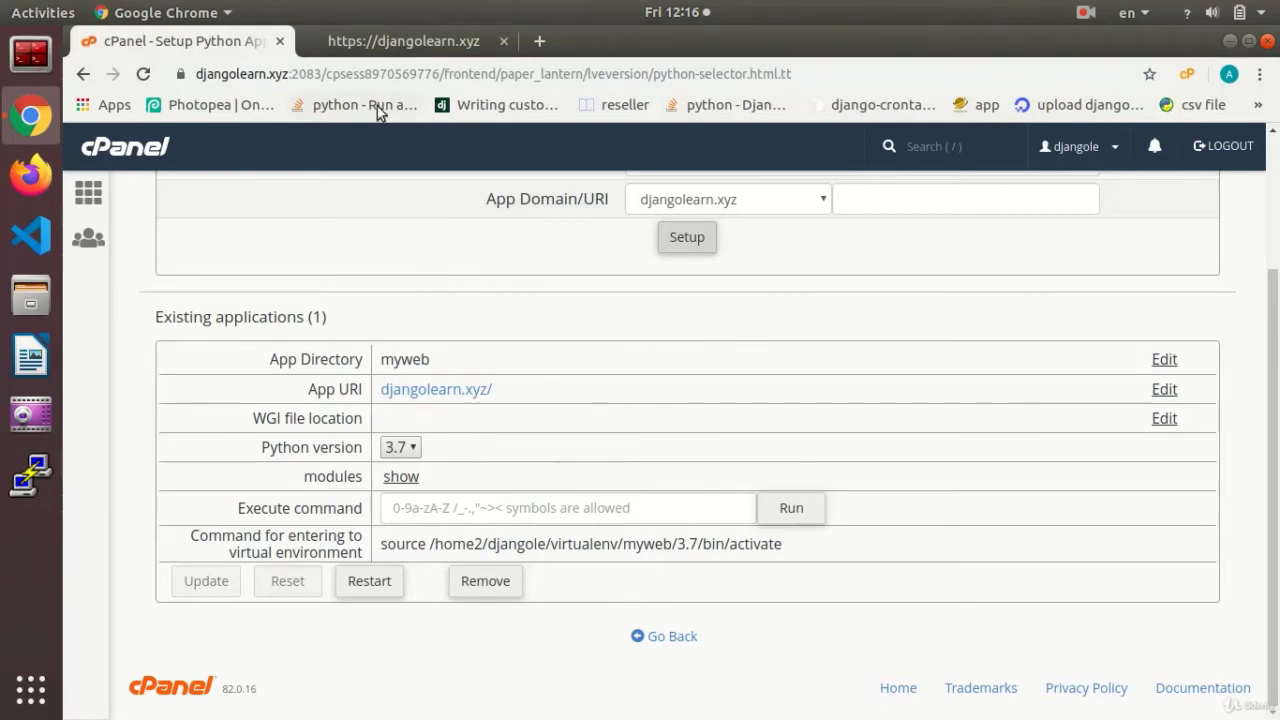
pyautogui.click(410, 41)
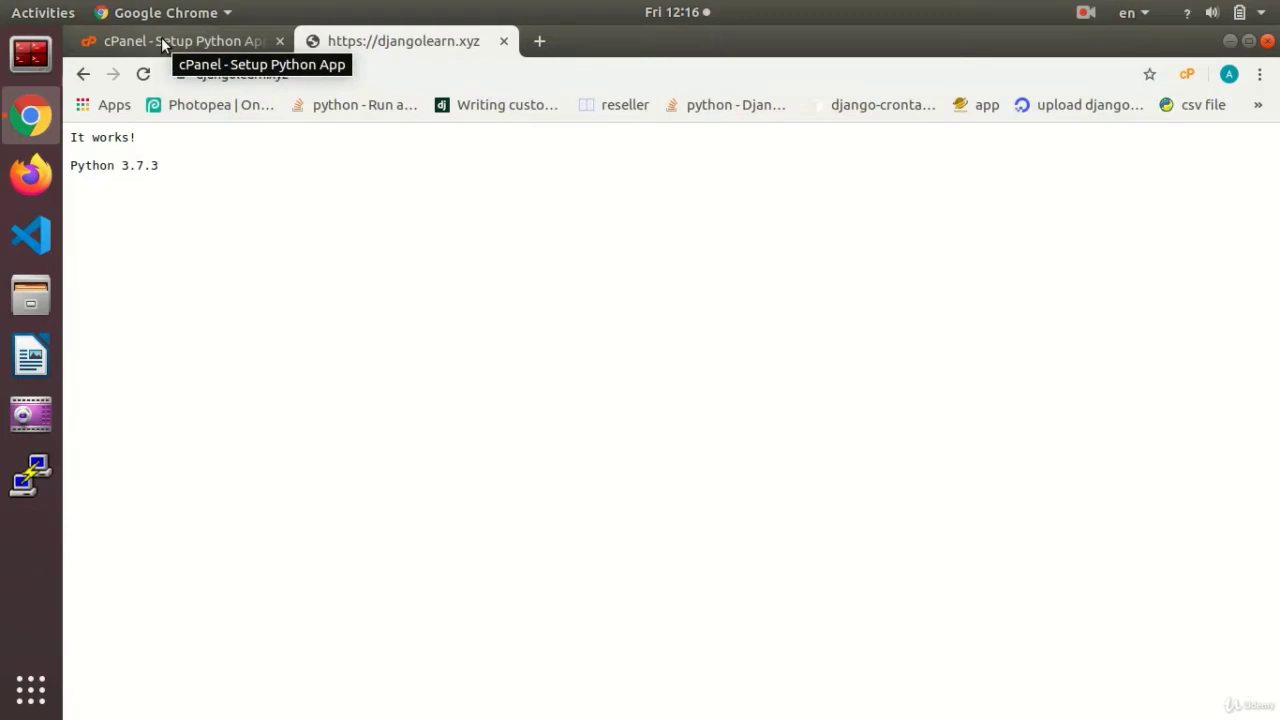
# - Copy the command for entering the myweb application's virtual environment from its entry in Setup Python App
pyautogui.click(200, 42)
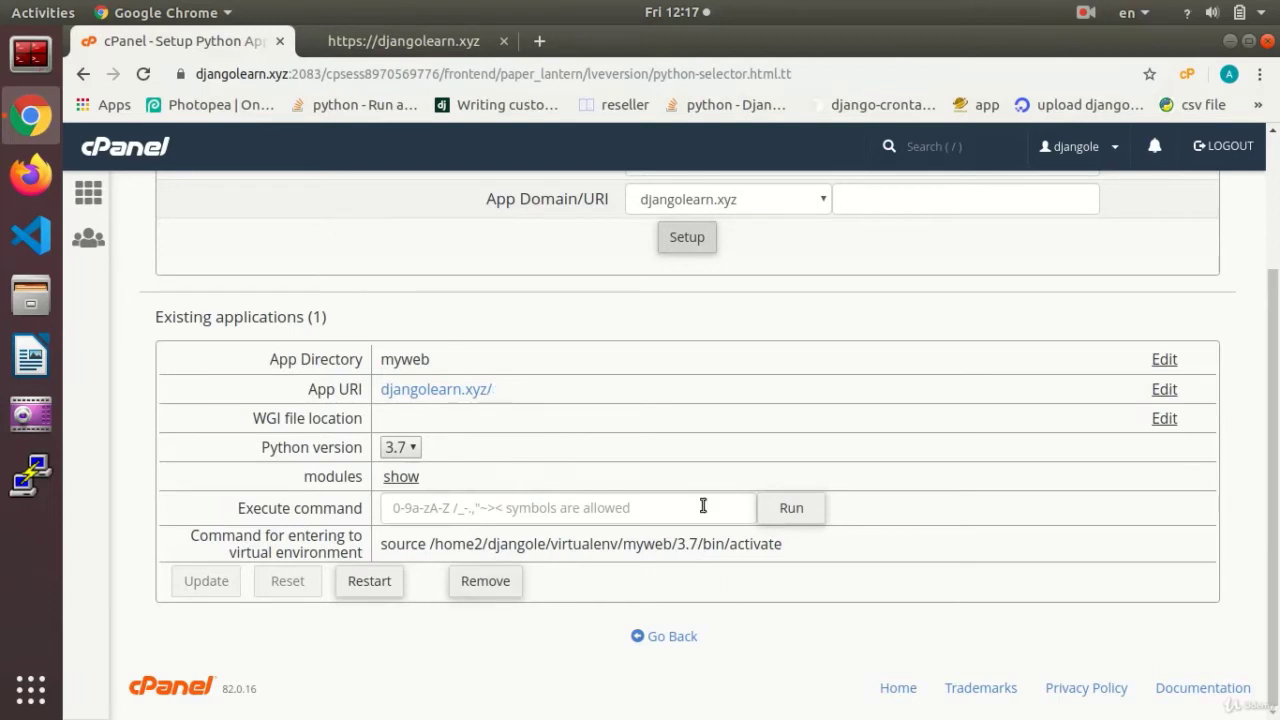
pyautogui.moveTo(781, 544); pyautogui.dragTo(378, 550)
pyautogui.hotkey('ctrl', 'c')
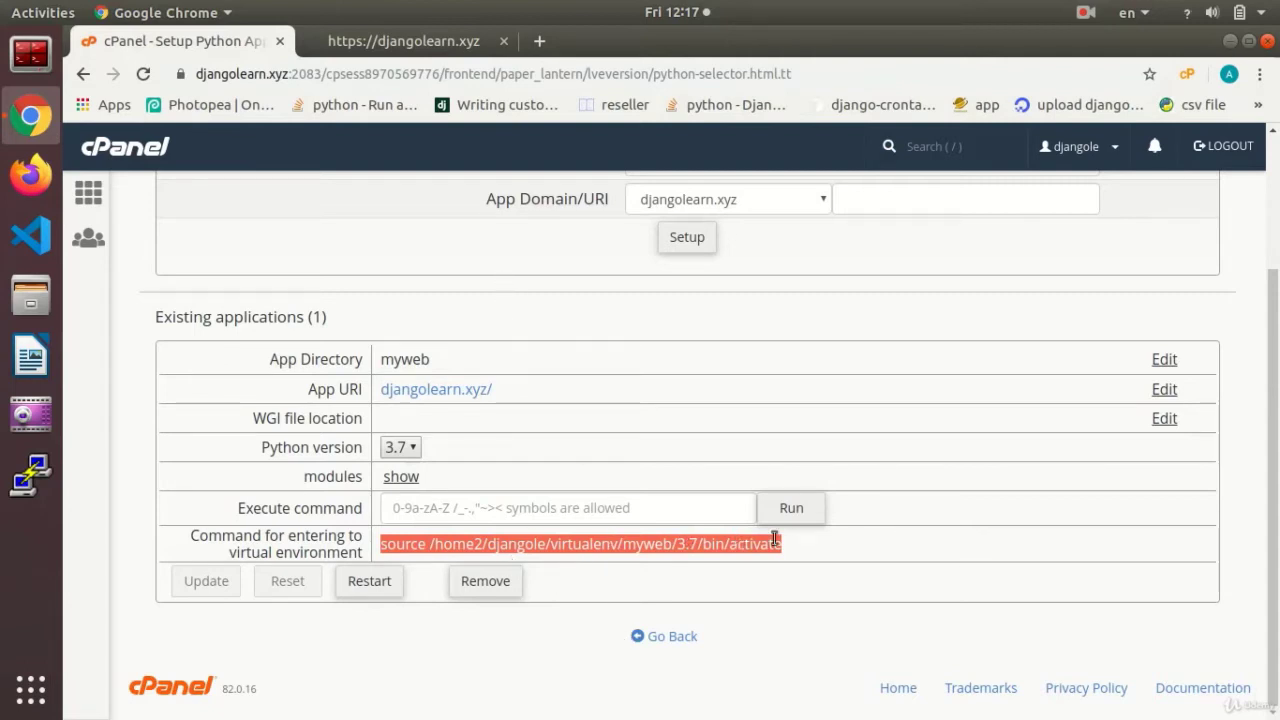
pyautogui.rightClick(520, 547)
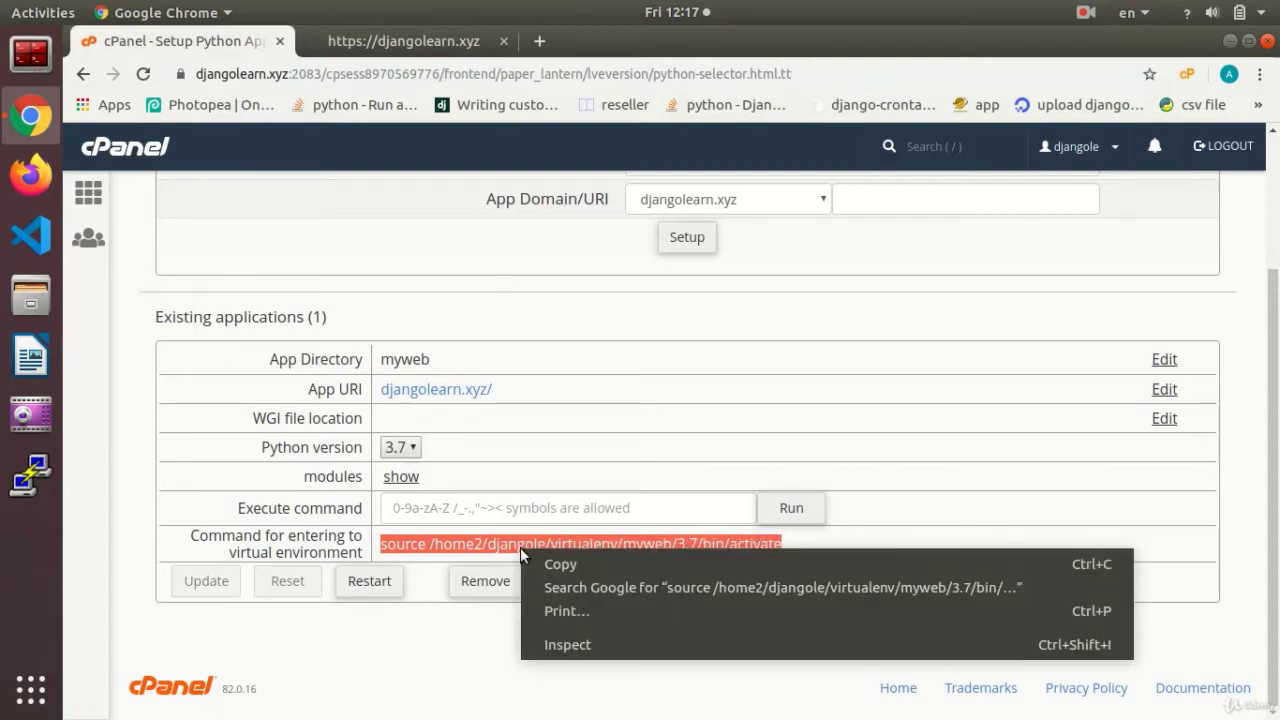
pyautogui.click(624, 566)
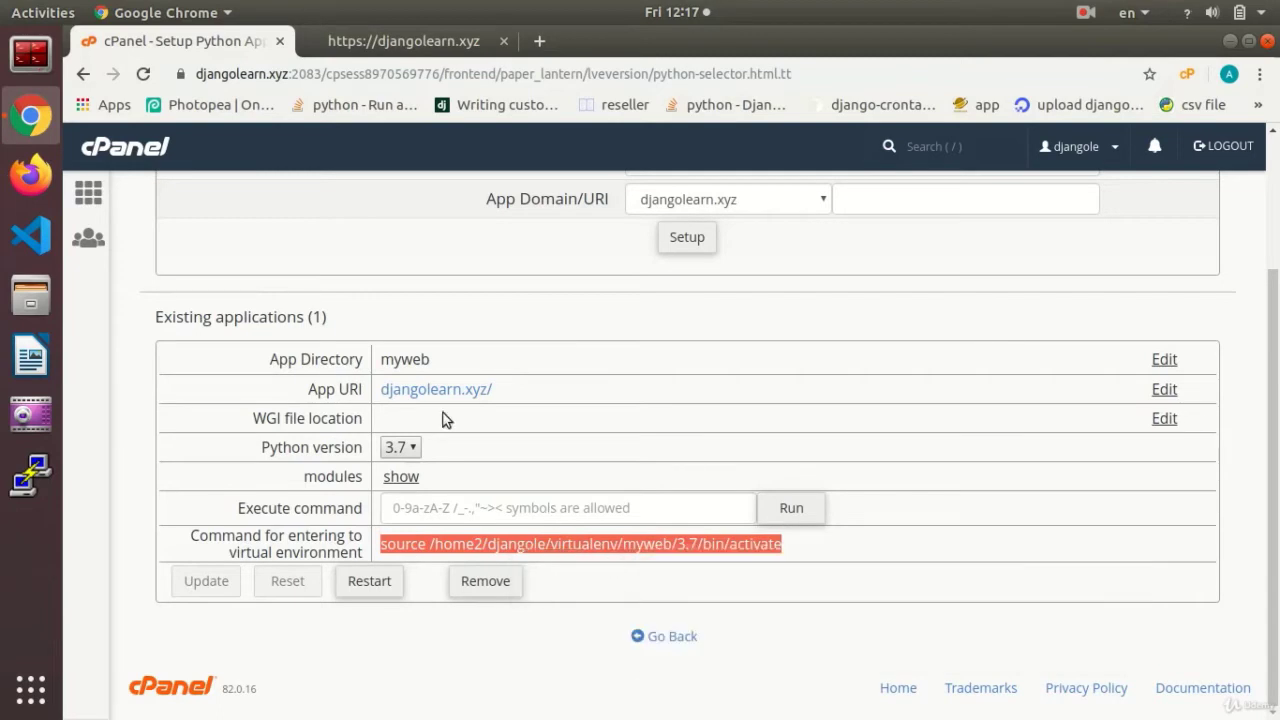
# - Return to the cPanel main page and open Terminal from the Advanced section
pyautogui.click(88, 190)
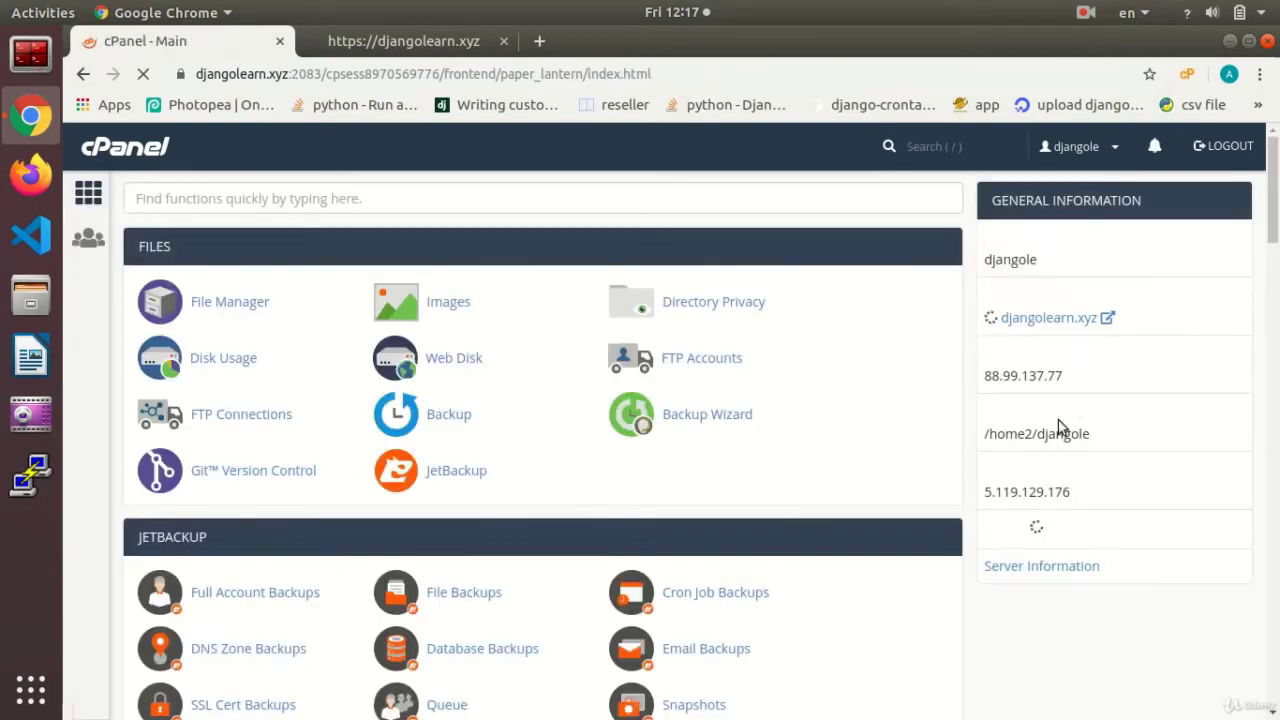
pyautogui.scroll(-10, 543, 440)
pyautogui.scroll(-10, 543, 445)
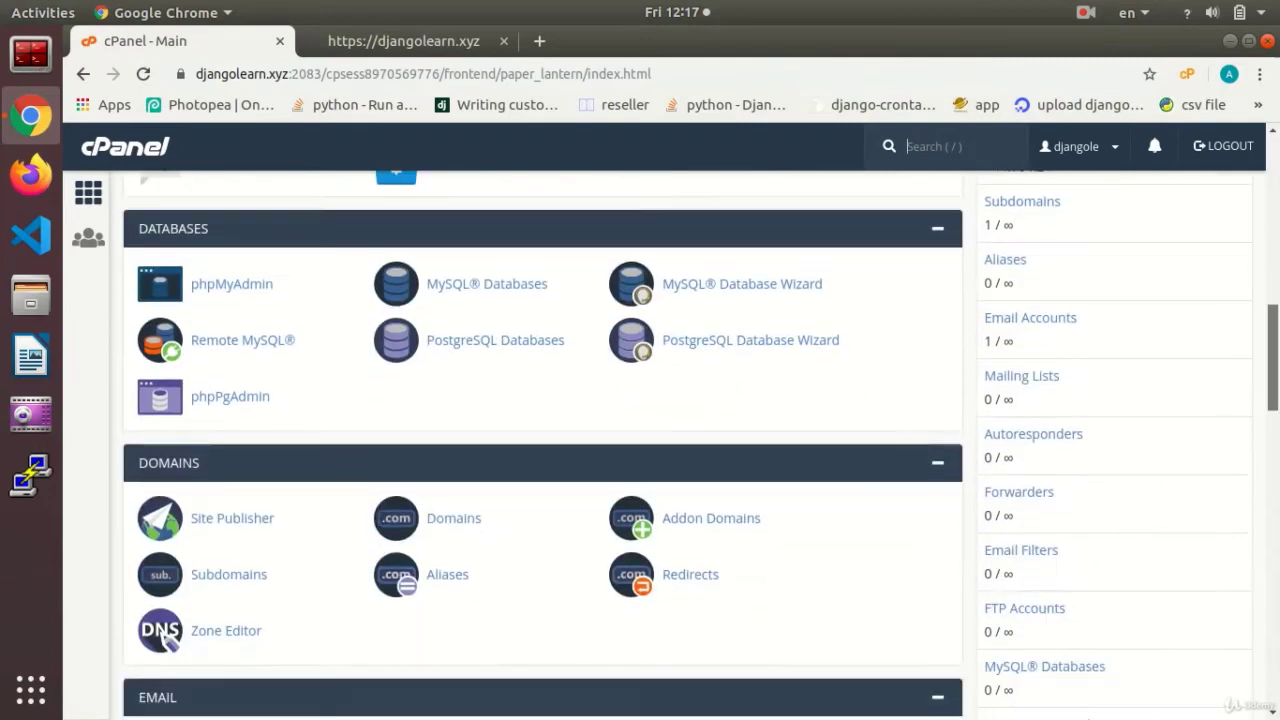
pyautogui.scroll(-9, 543, 445)
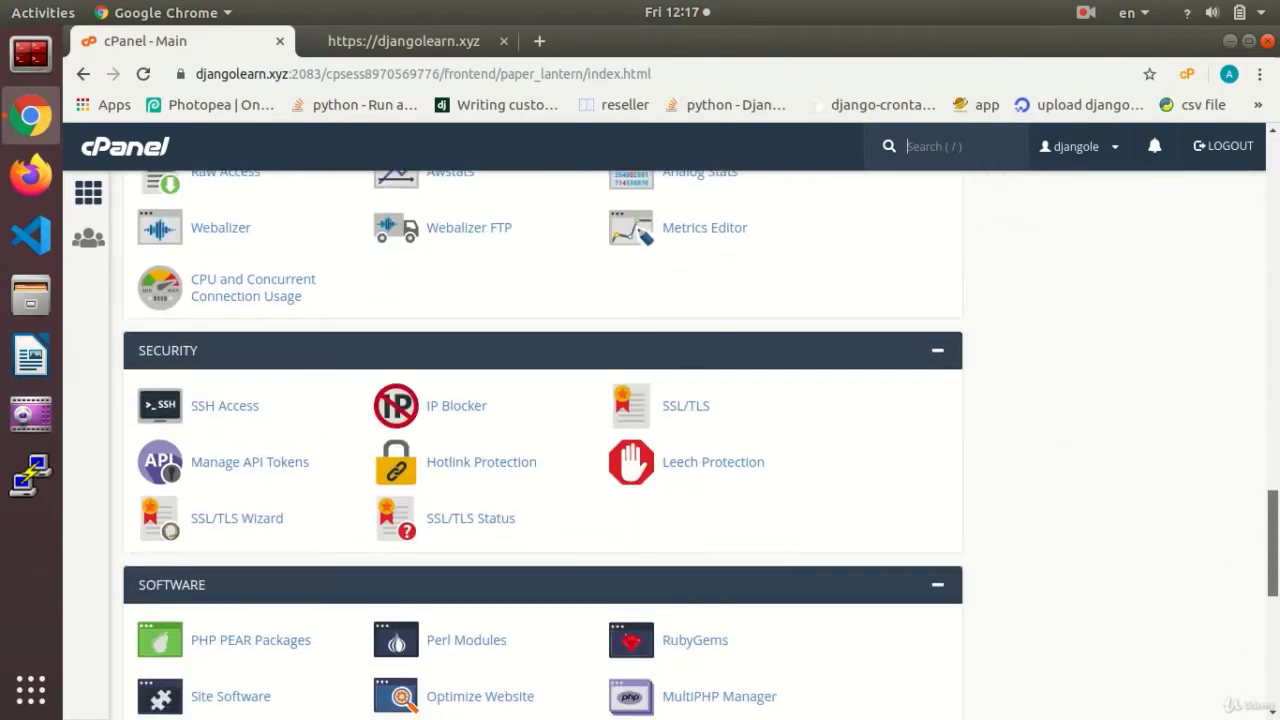
pyautogui.scroll(-4, 543, 445)
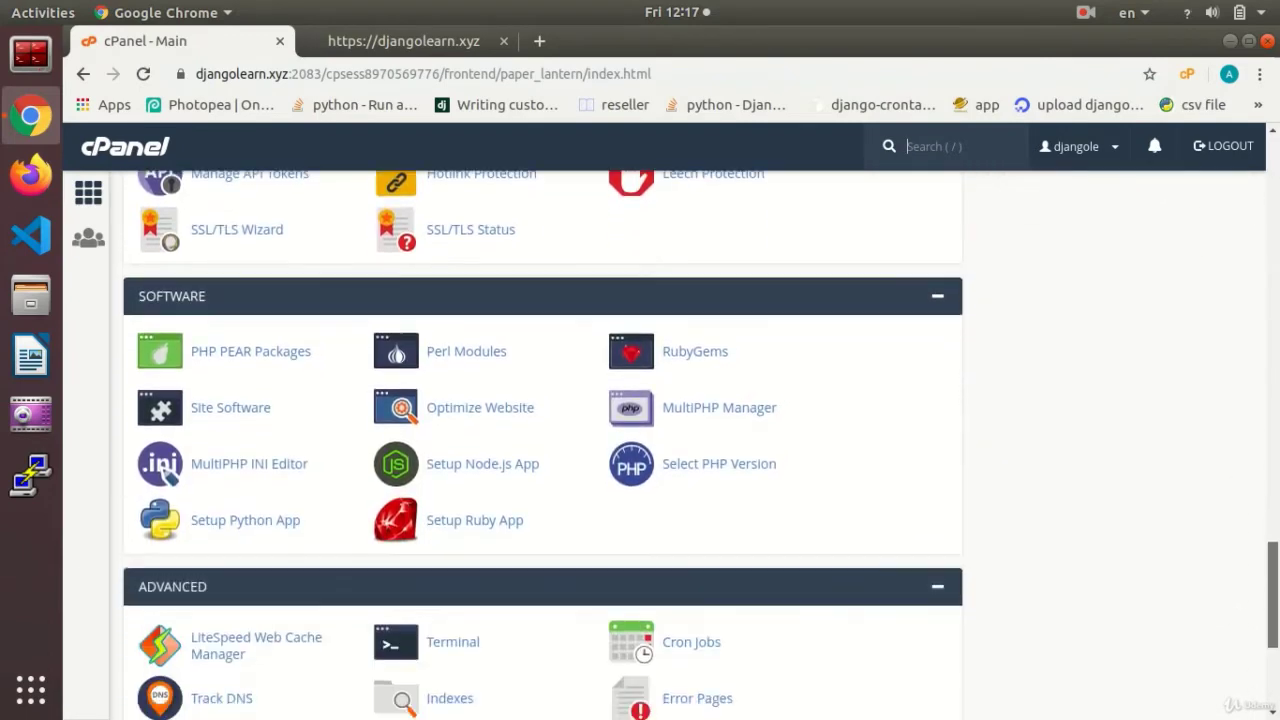
pyautogui.scroll(-1, 167, 300)
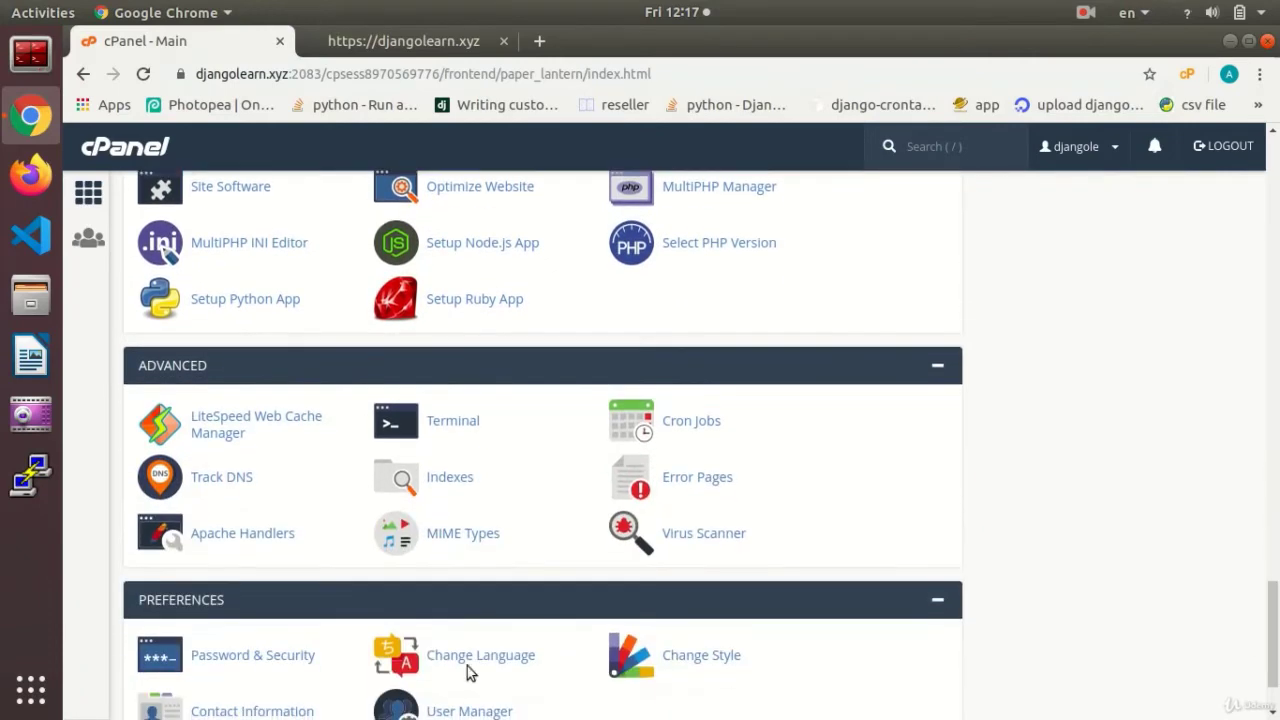
pyautogui.click(443, 424)
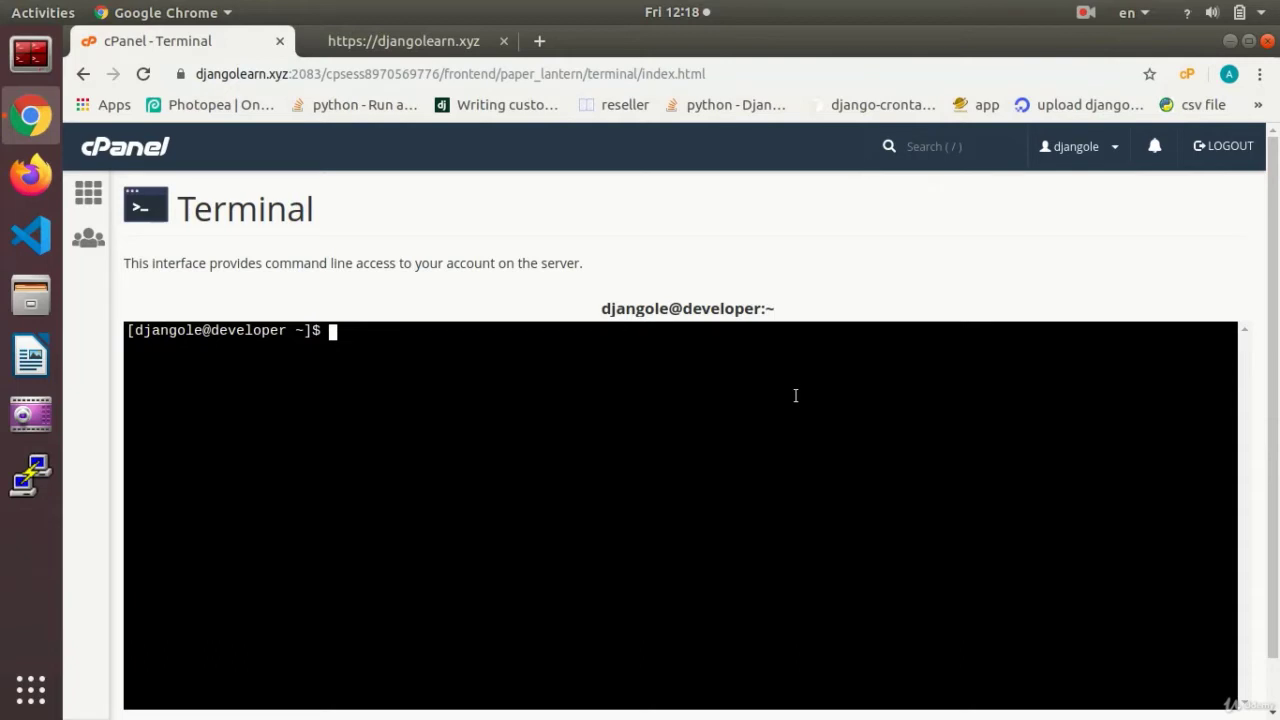
# - Activate the myweb virtual environment with the copied source command and install Django using pip install django
pyautogui.rightClick(511, 377)
pyautogui.click(586, 492)
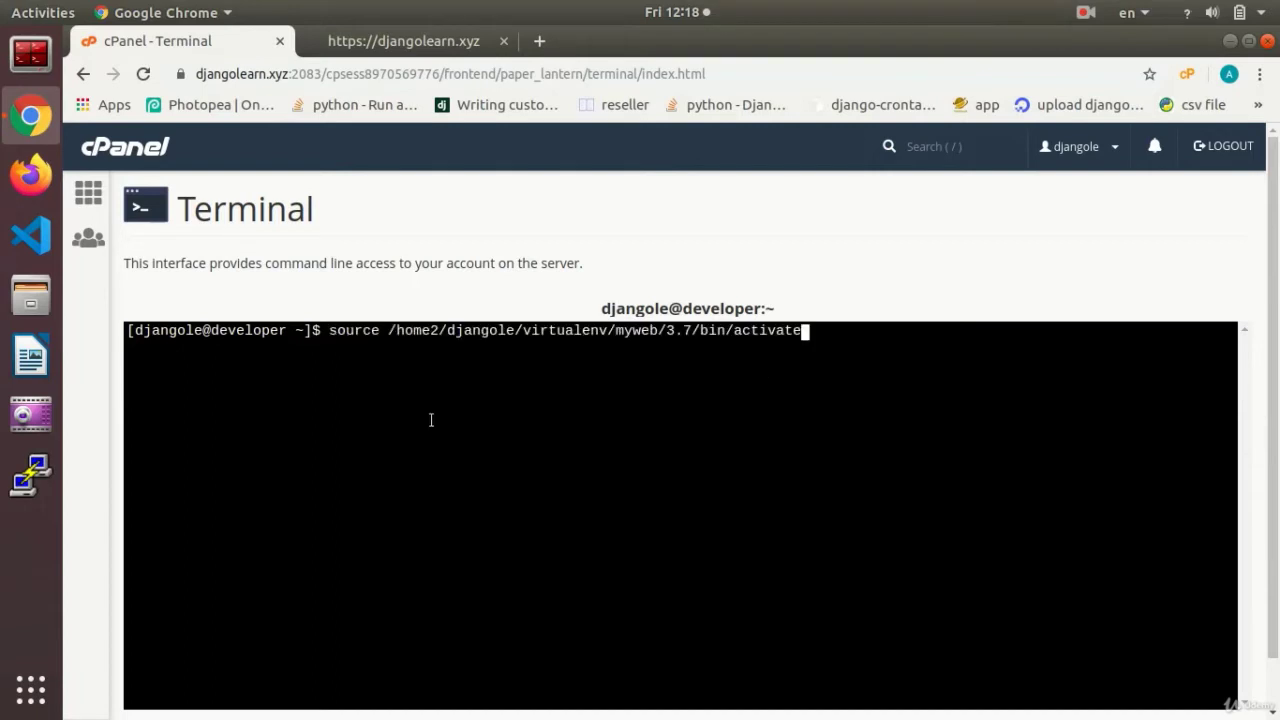
pyautogui.press('Return')
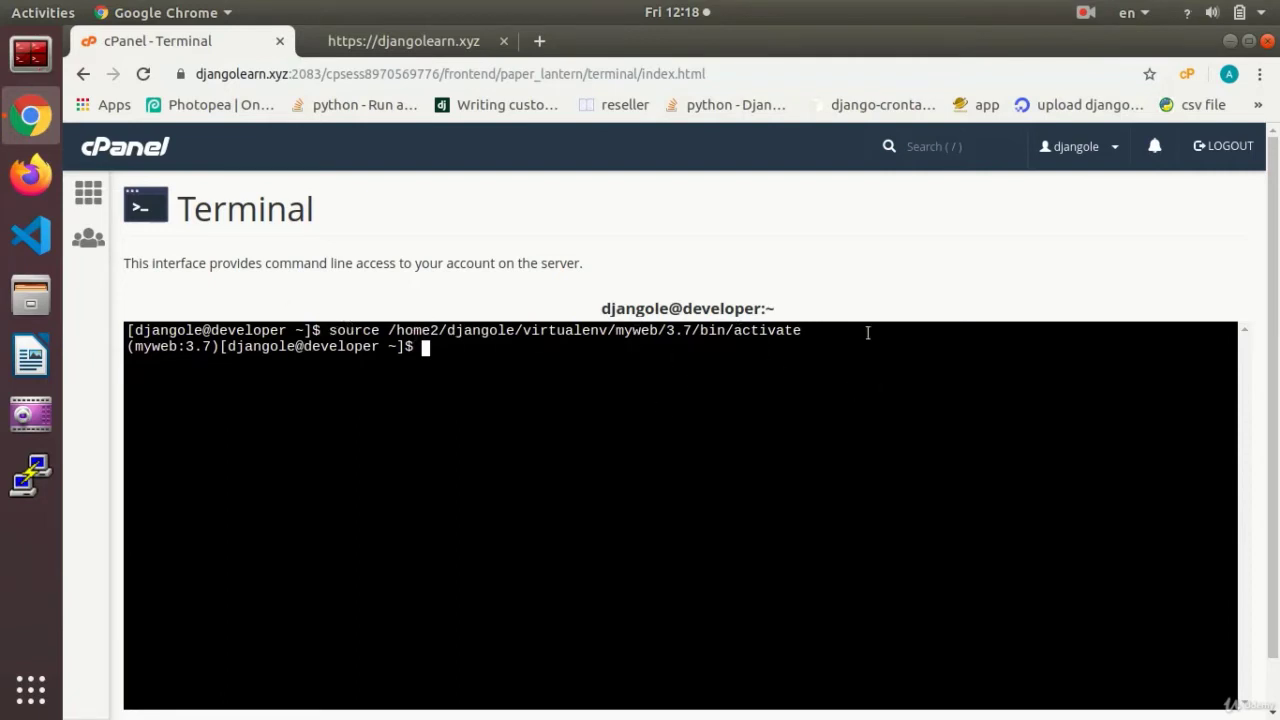
pyautogui.write('pip install django')
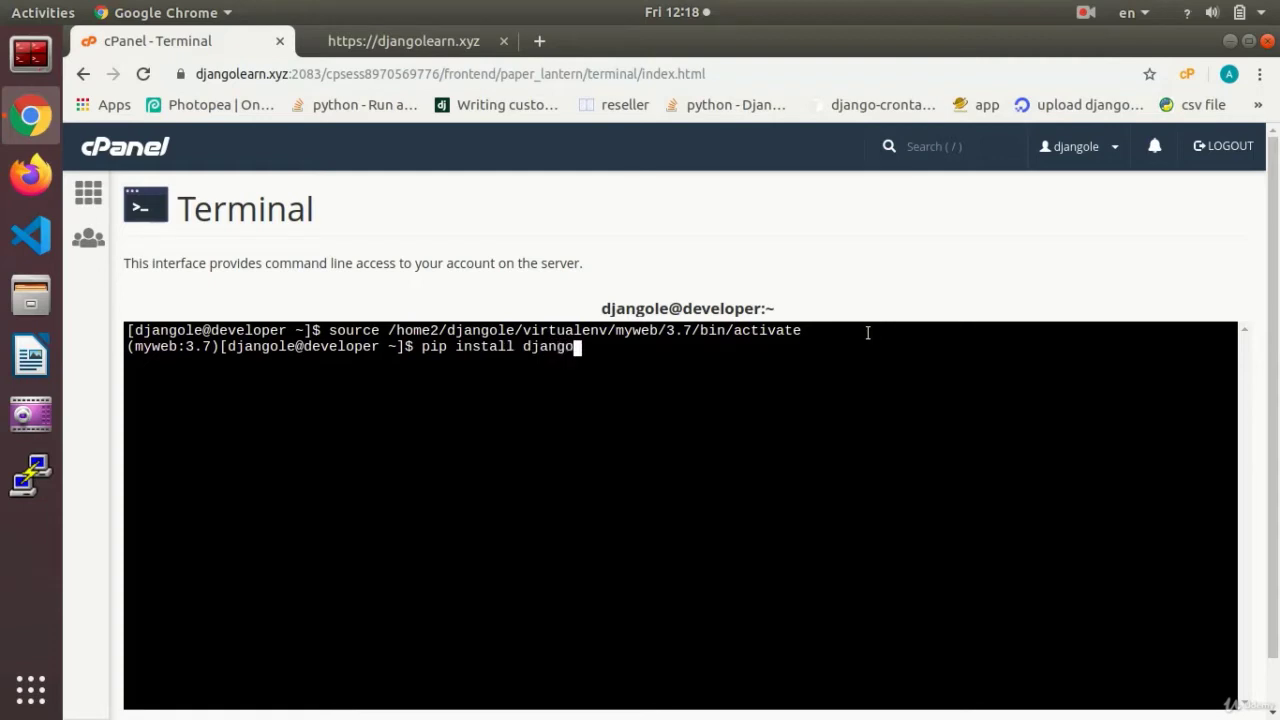
pyautogui.press('Return')
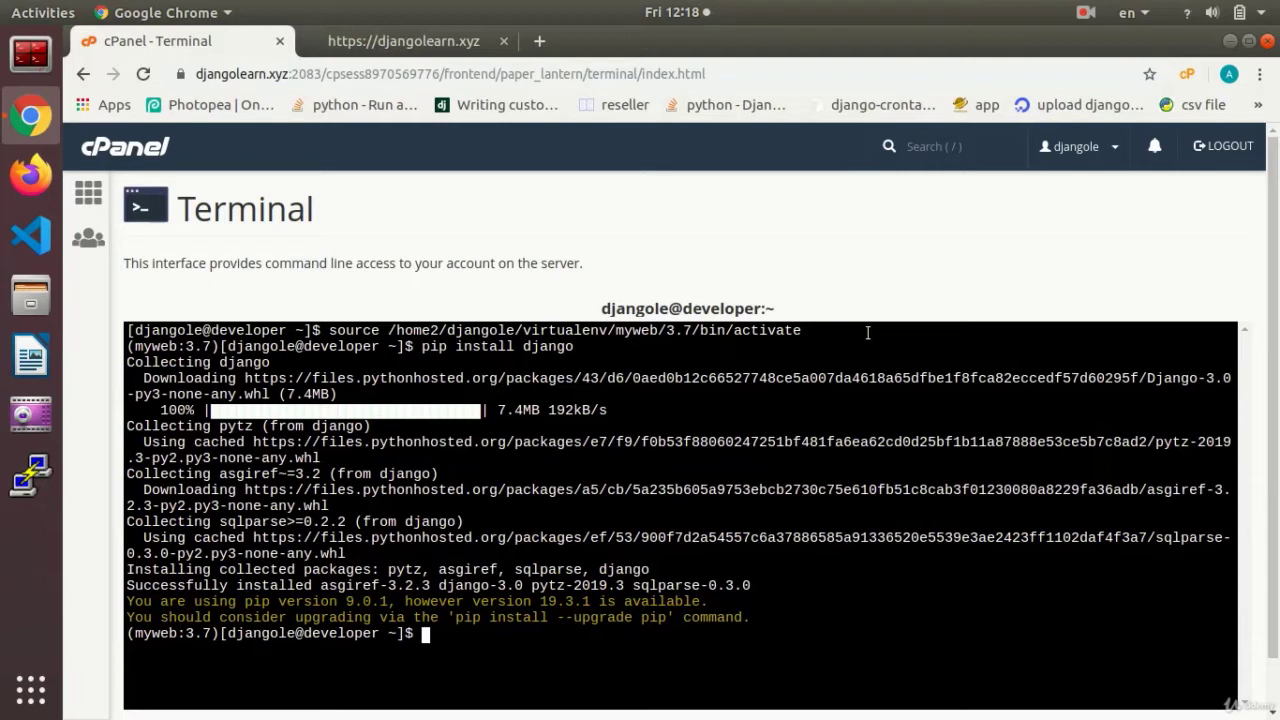
# - List the home directory, change into the myweb folder with cd myweb, and list its contents
pyautogui.write('ls')
pyautogui.press('Return')
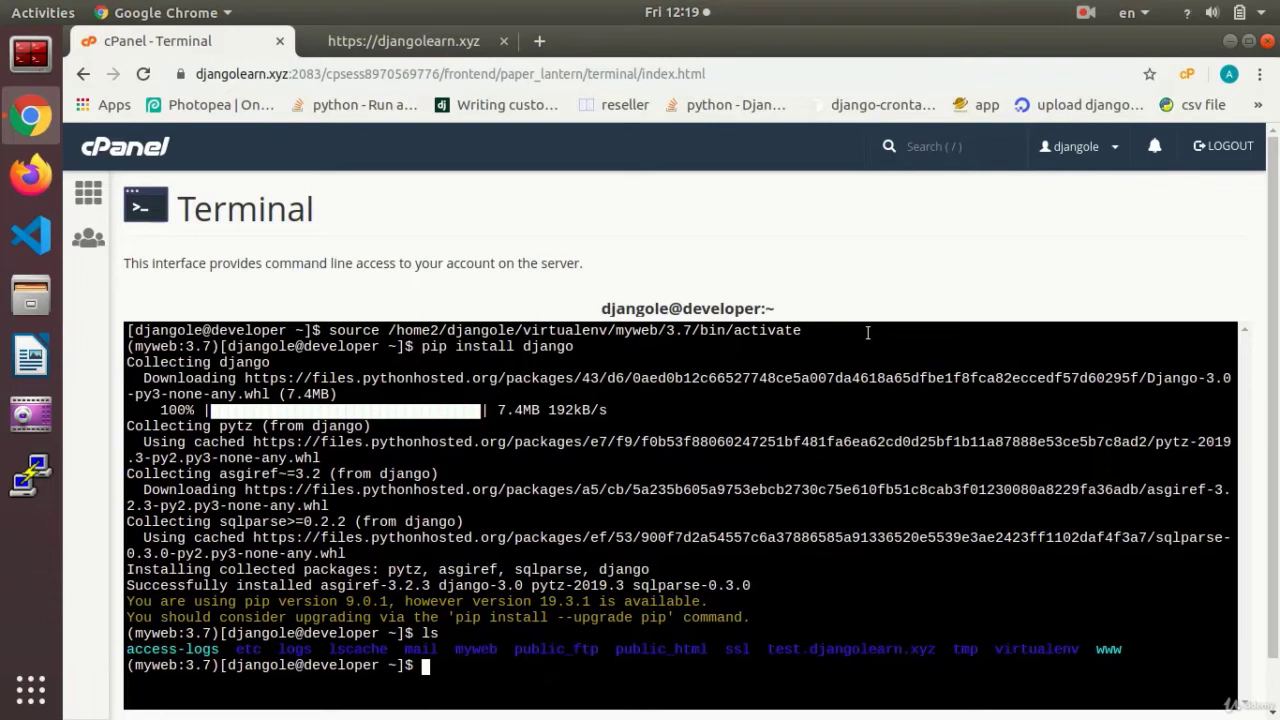
pyautogui.write('cd myweb')
pyautogui.press('Return')
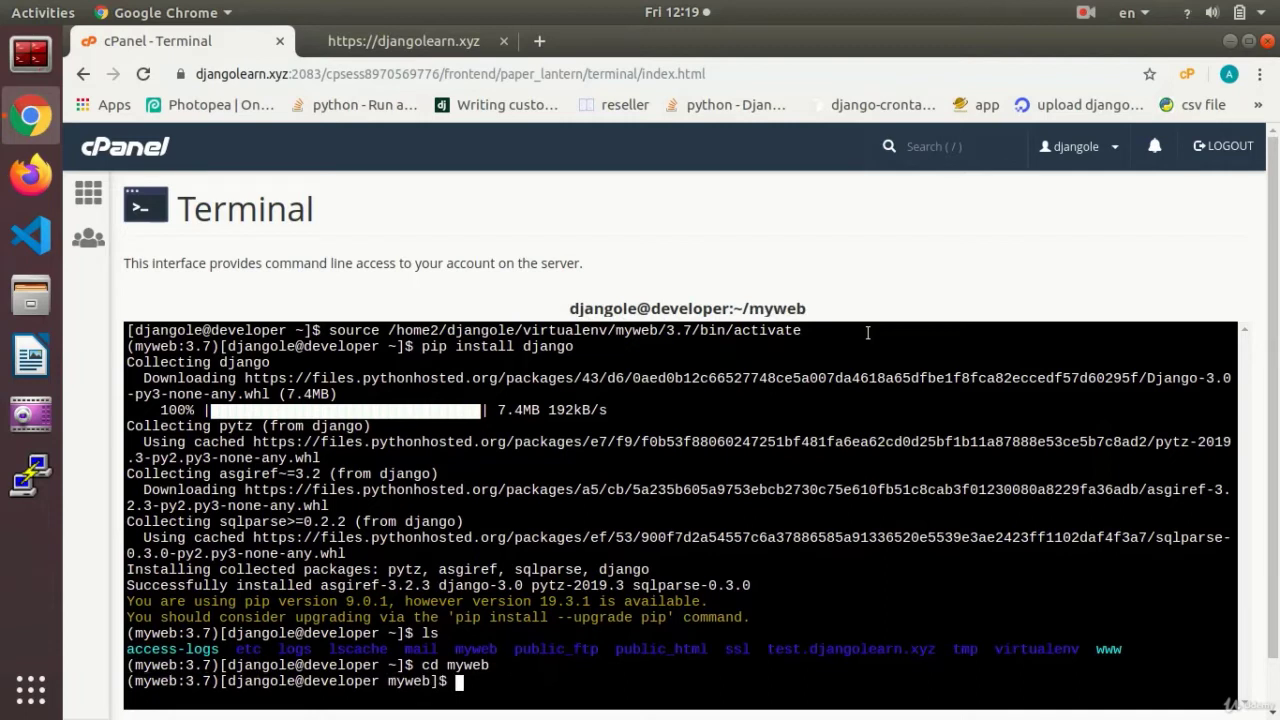
pyautogui.write('ls')
pyautogui.press('Return')
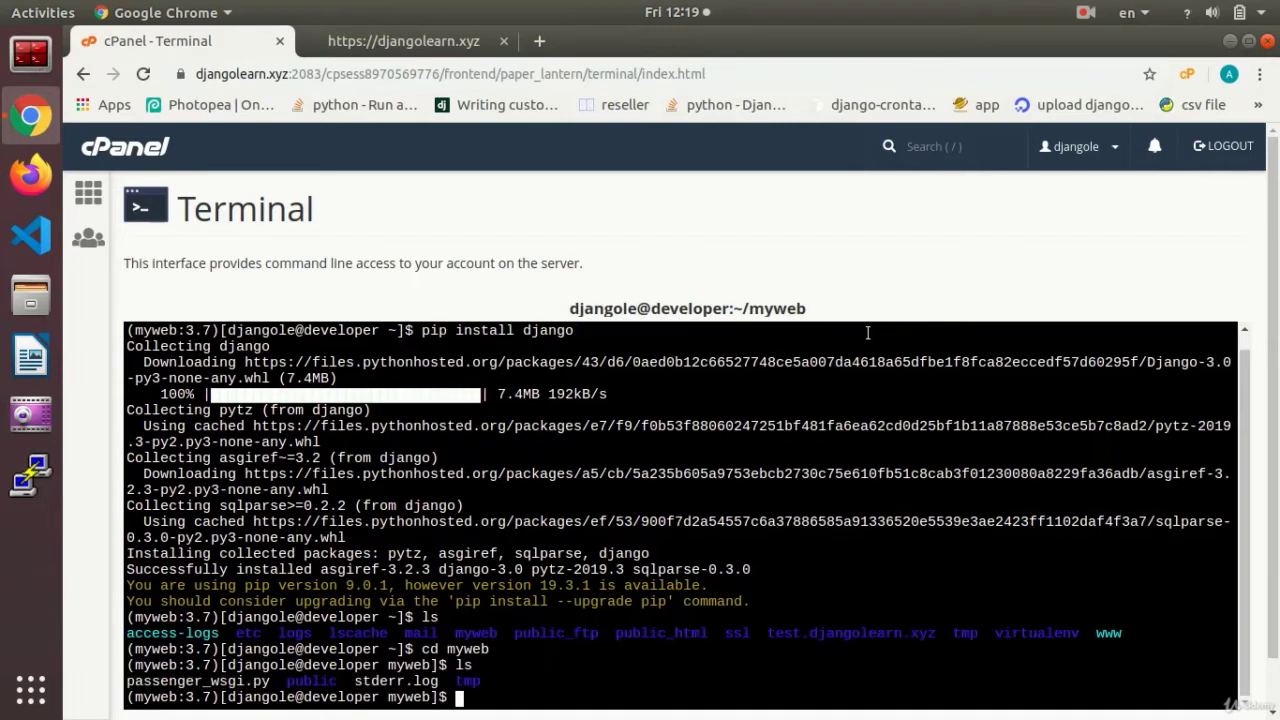
# - Open the cPanel main page in a separate browser tab and view the myweb folder in File Manager
pyautogui.rightClick(88, 191)
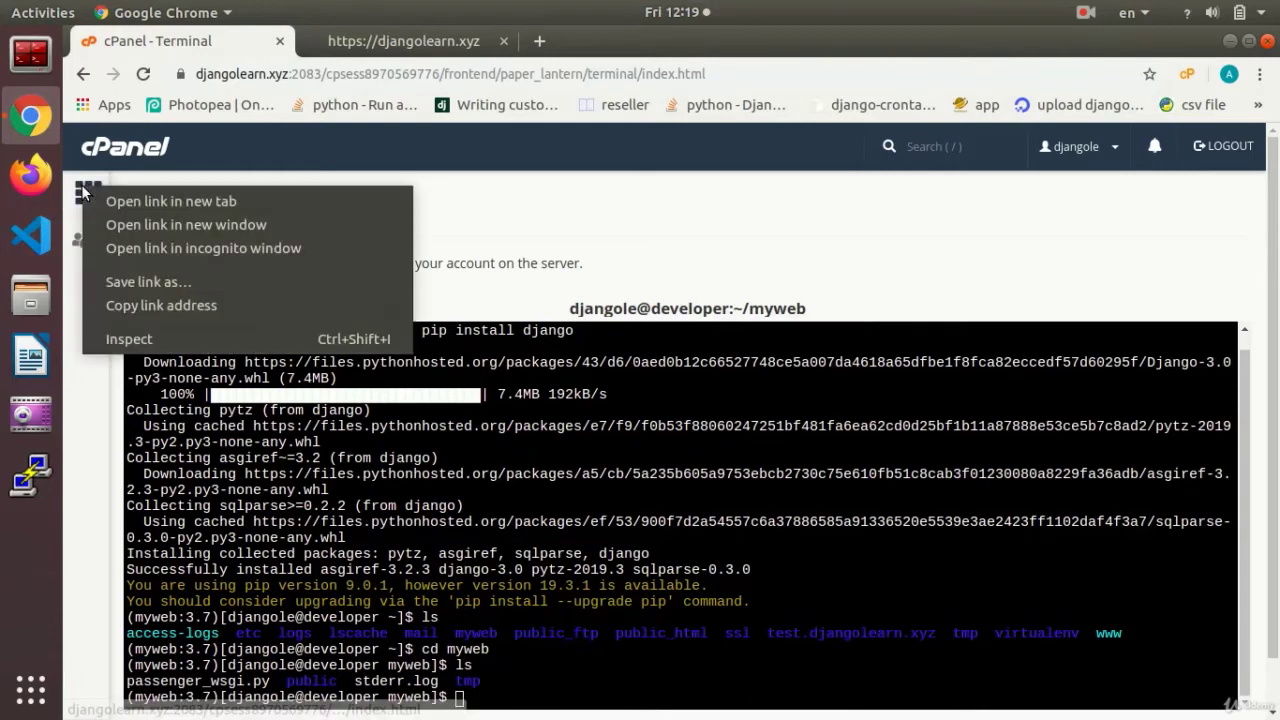
pyautogui.click(170, 201)
pyautogui.click(437, 40)
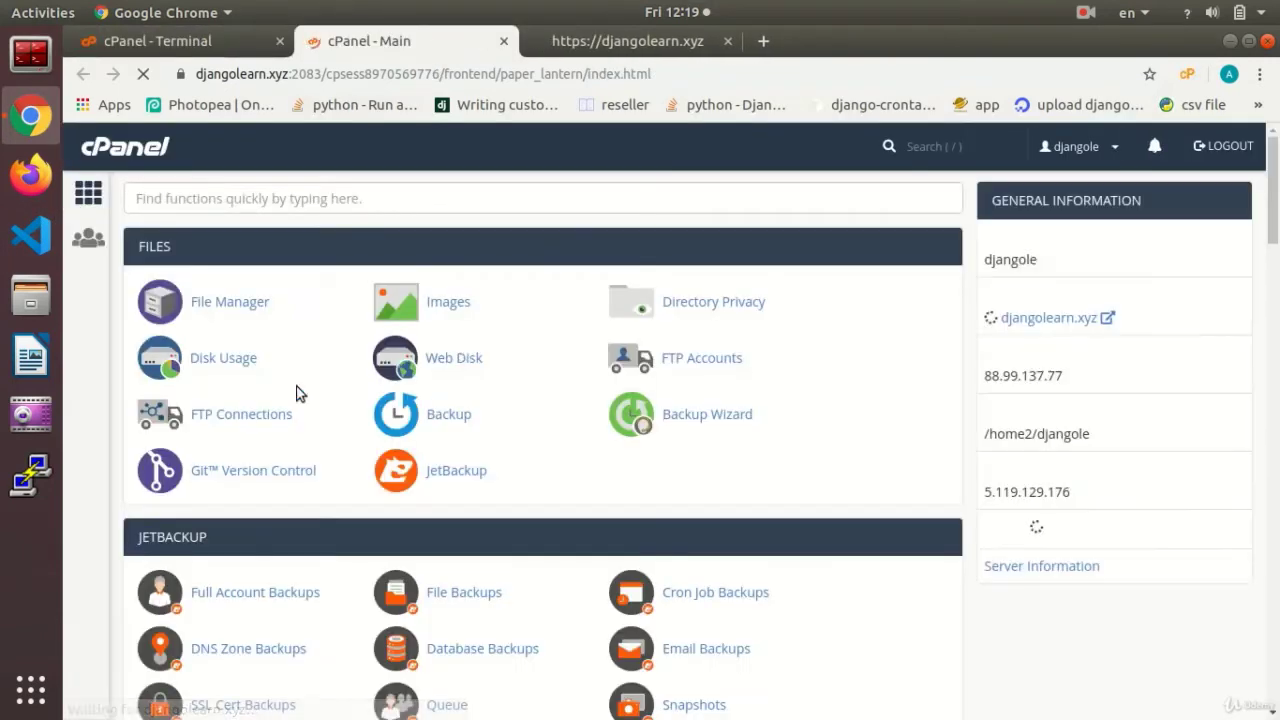
pyautogui.click(230, 302)
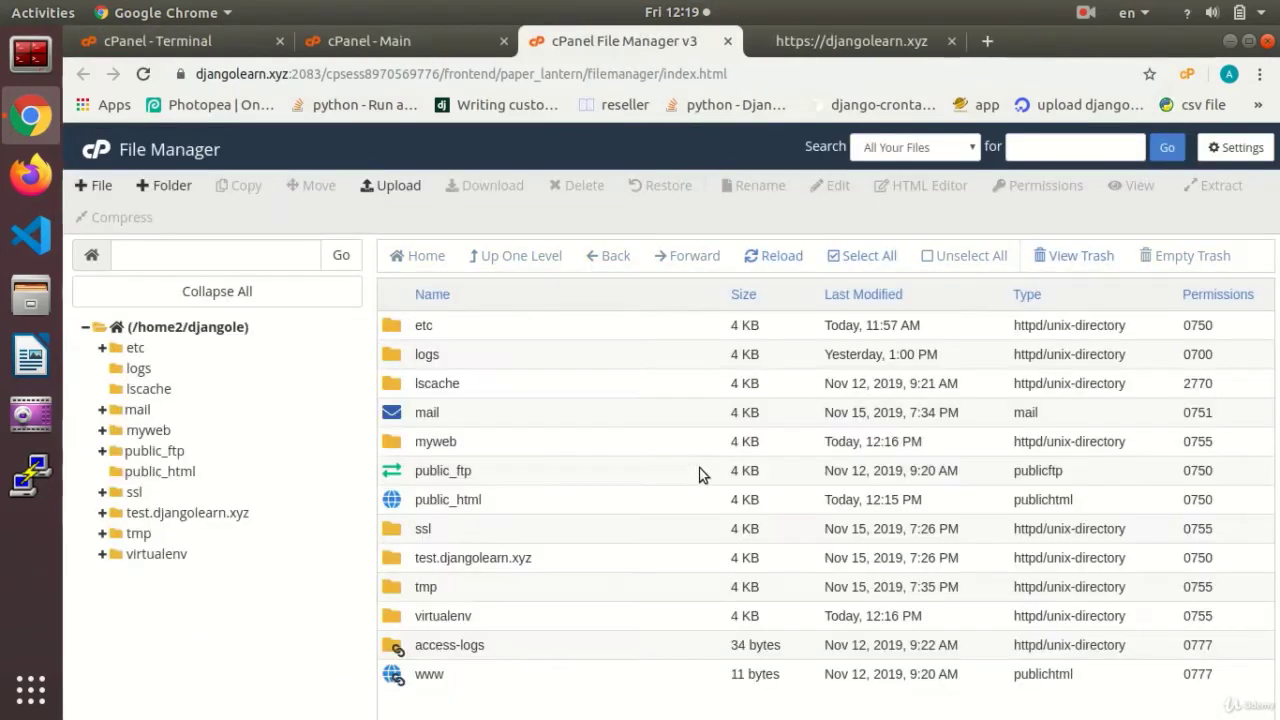
pyautogui.doubleClick(407, 445)
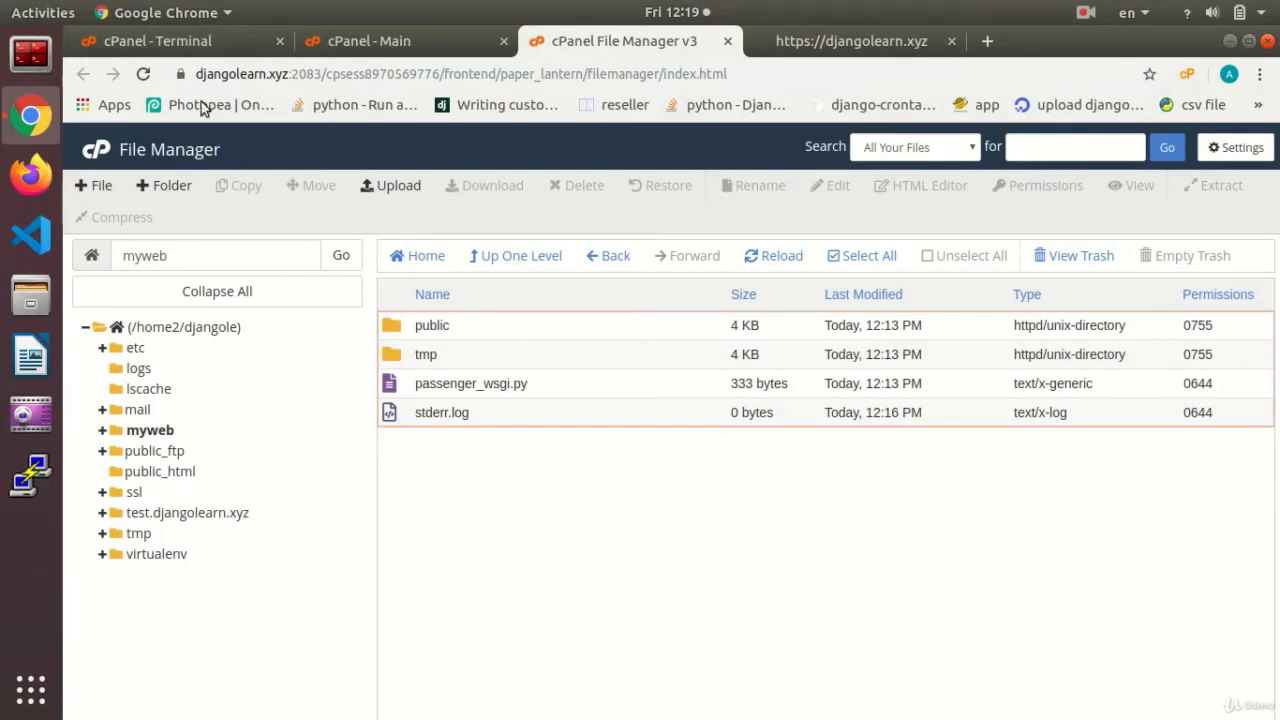
# - Create a Django project in the current myweb folder from the Terminal with django-admin startproject myproject
pyautogui.click(167, 46)
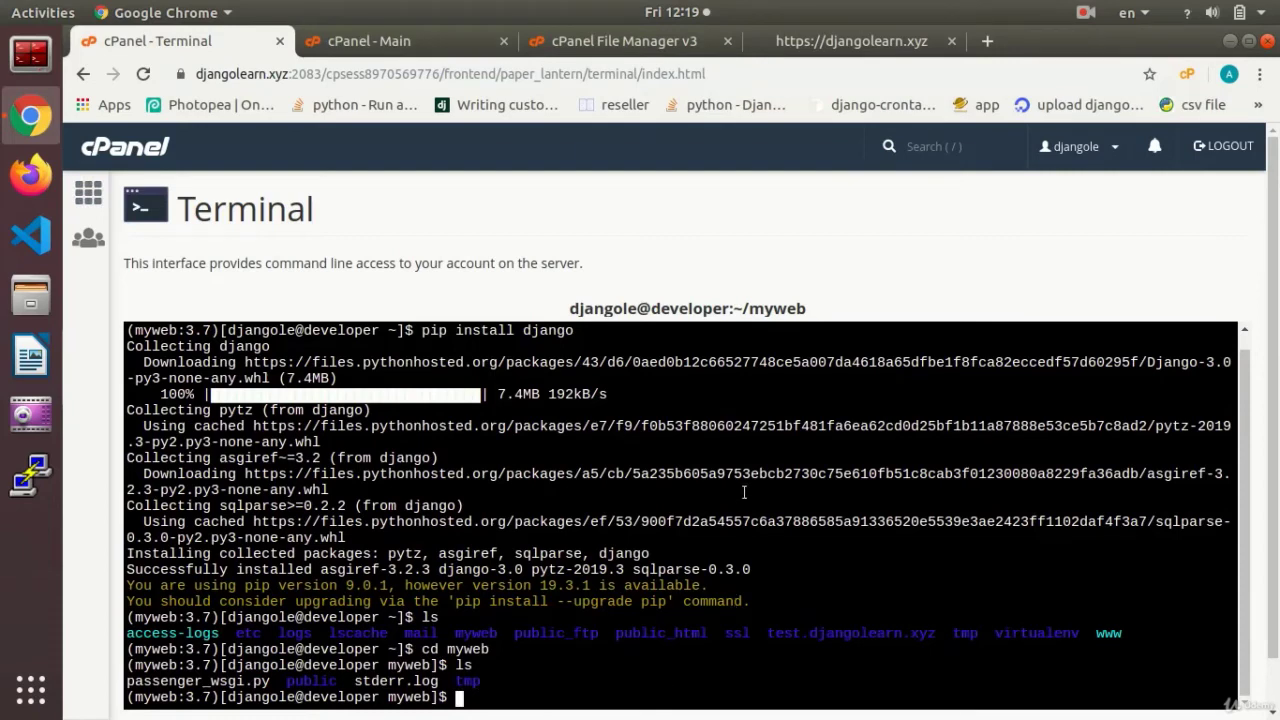
pyautogui.write('django')
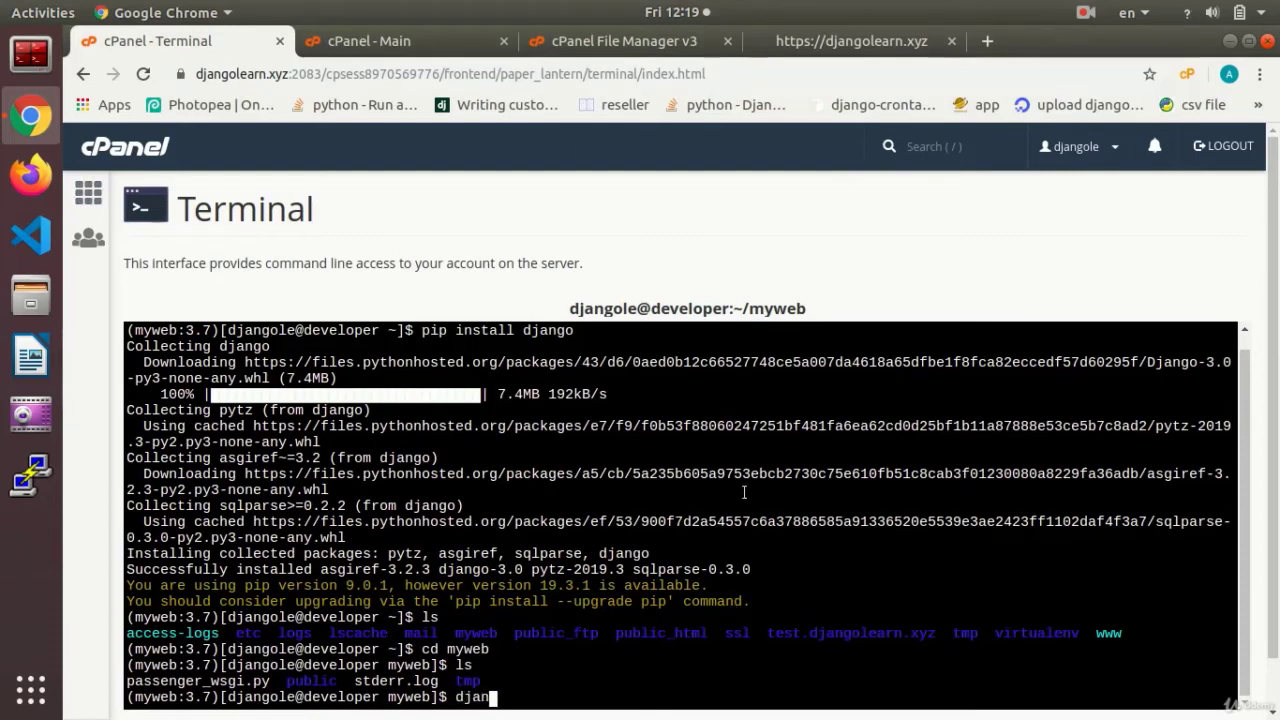
pyautogui.write('-admi')
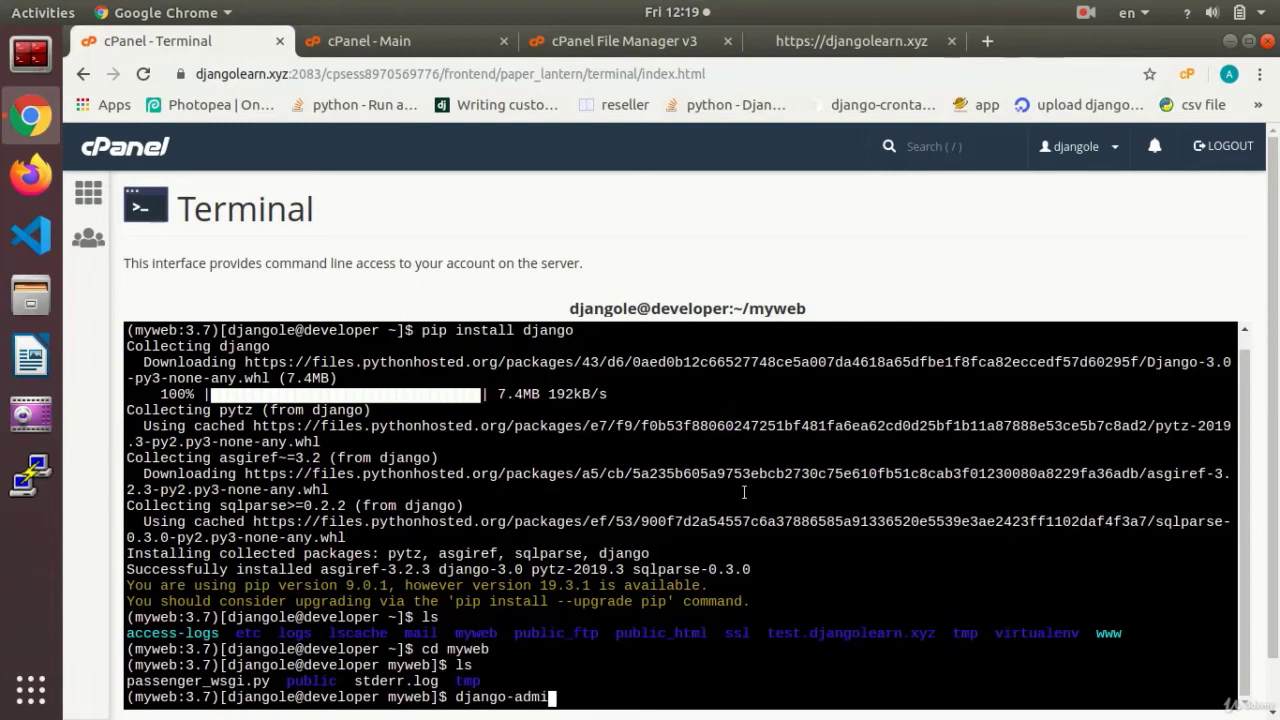
pyautogui.write('n startproject ')
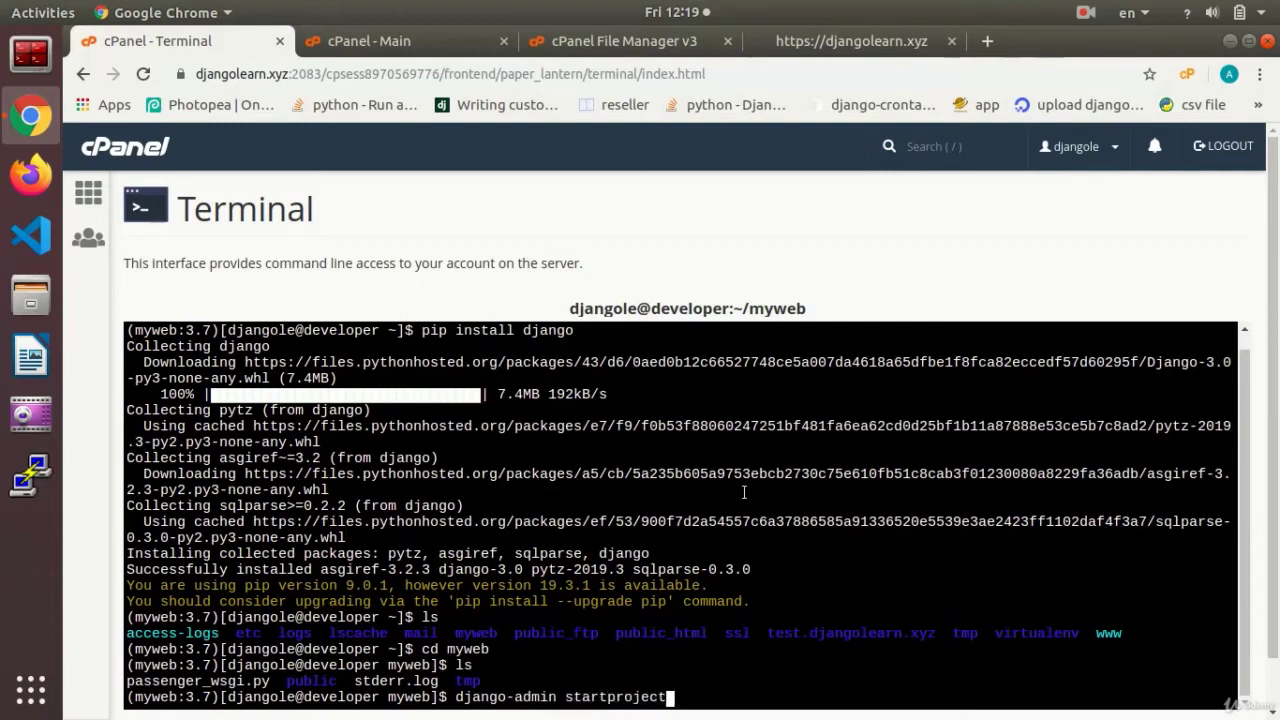
pyautogui.write('myproject')
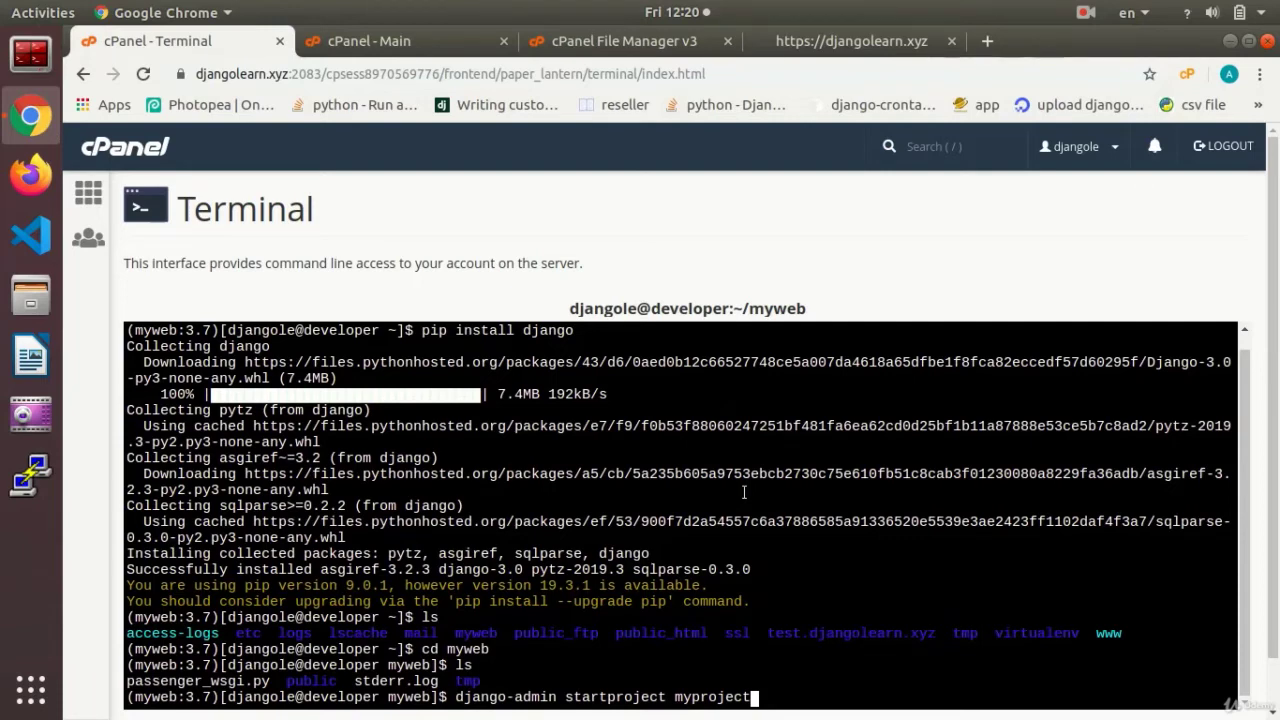
pyautogui.click(622, 41)
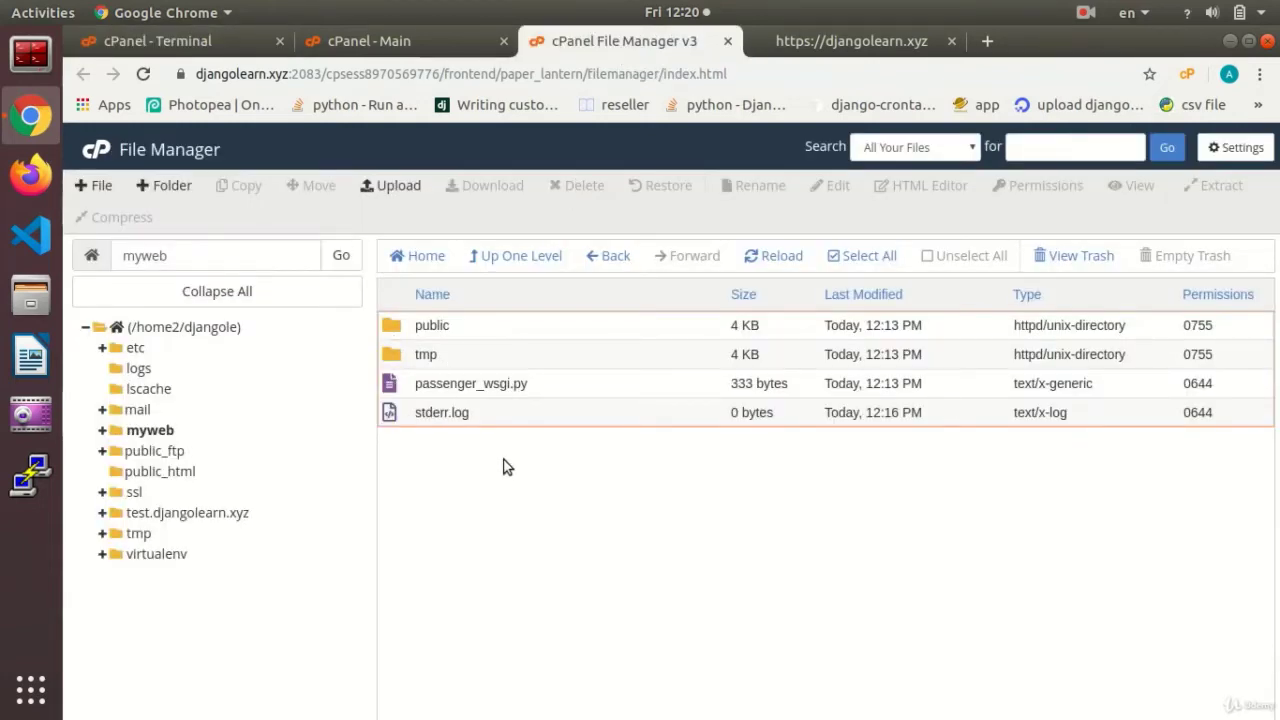
pyautogui.click(155, 41)
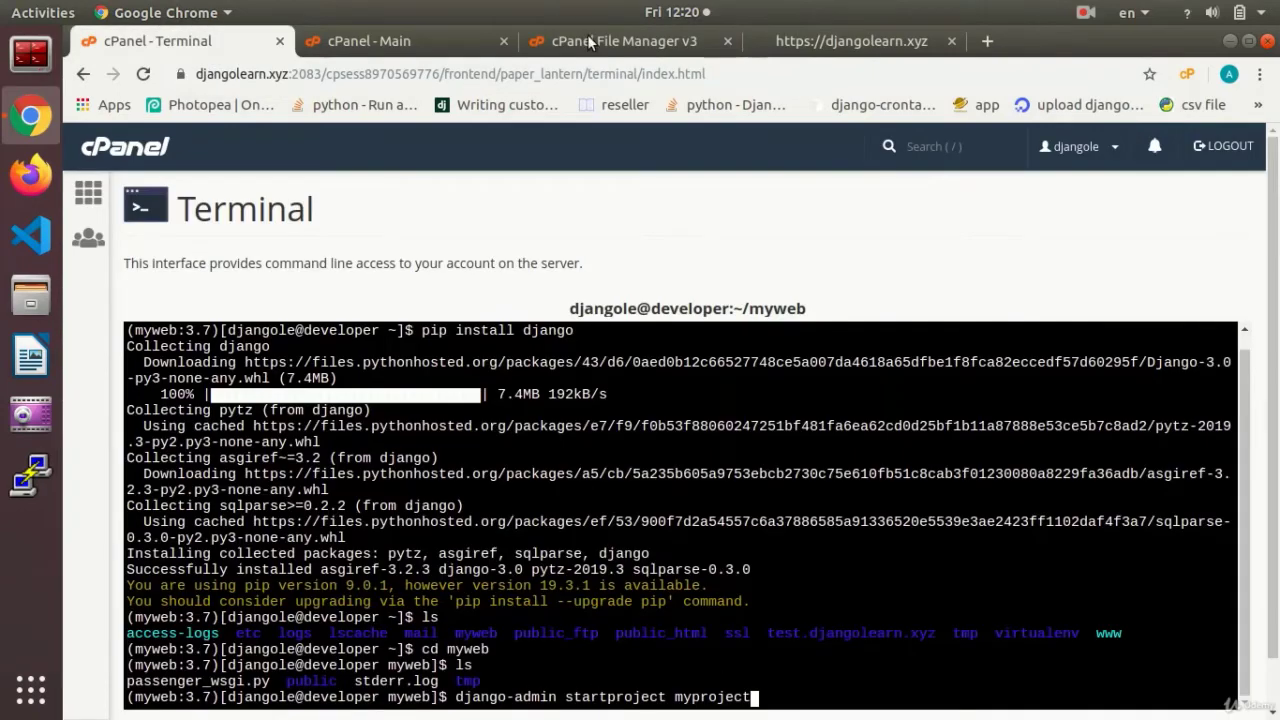
pyautogui.click(644, 41)
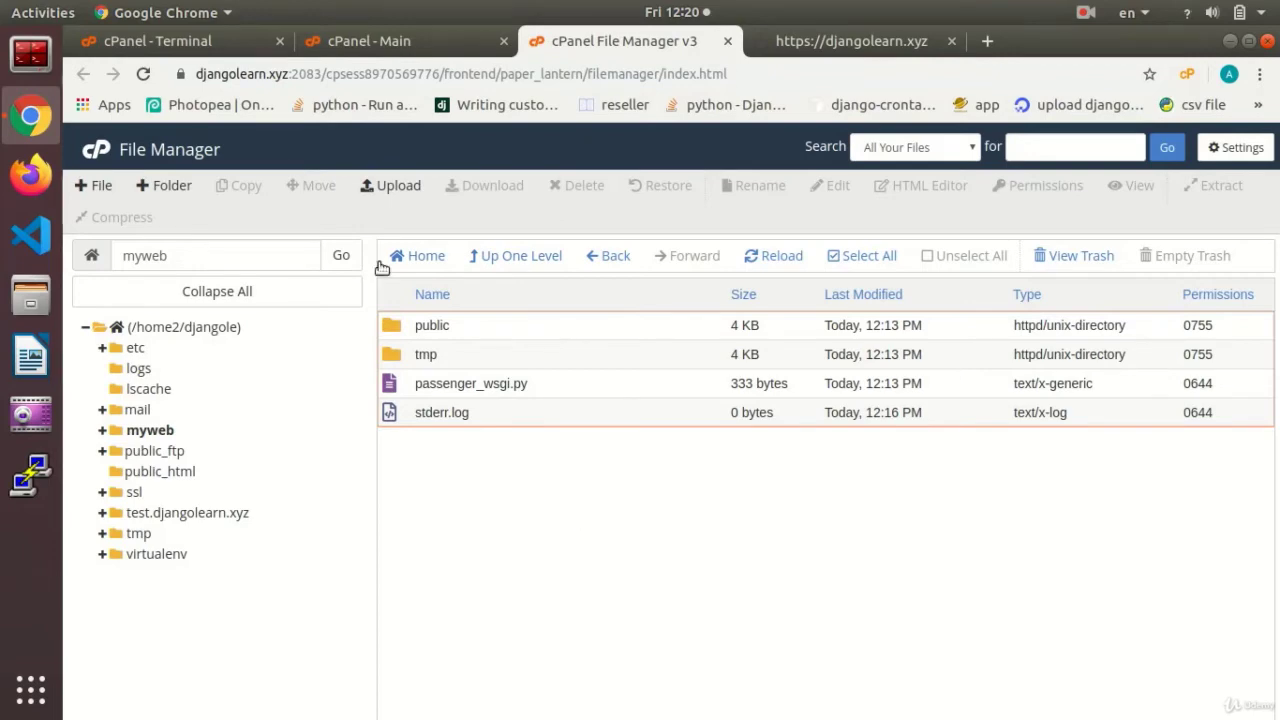
pyautogui.click(158, 41)
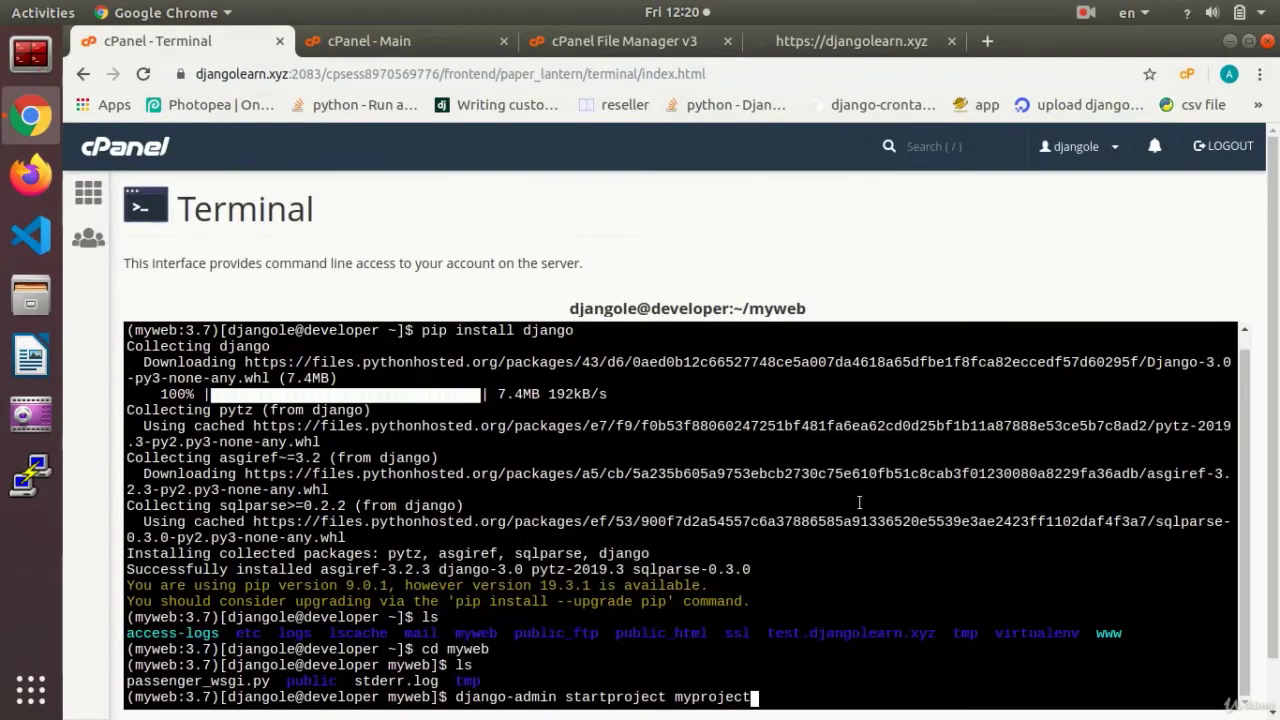
pyautogui.write('.')
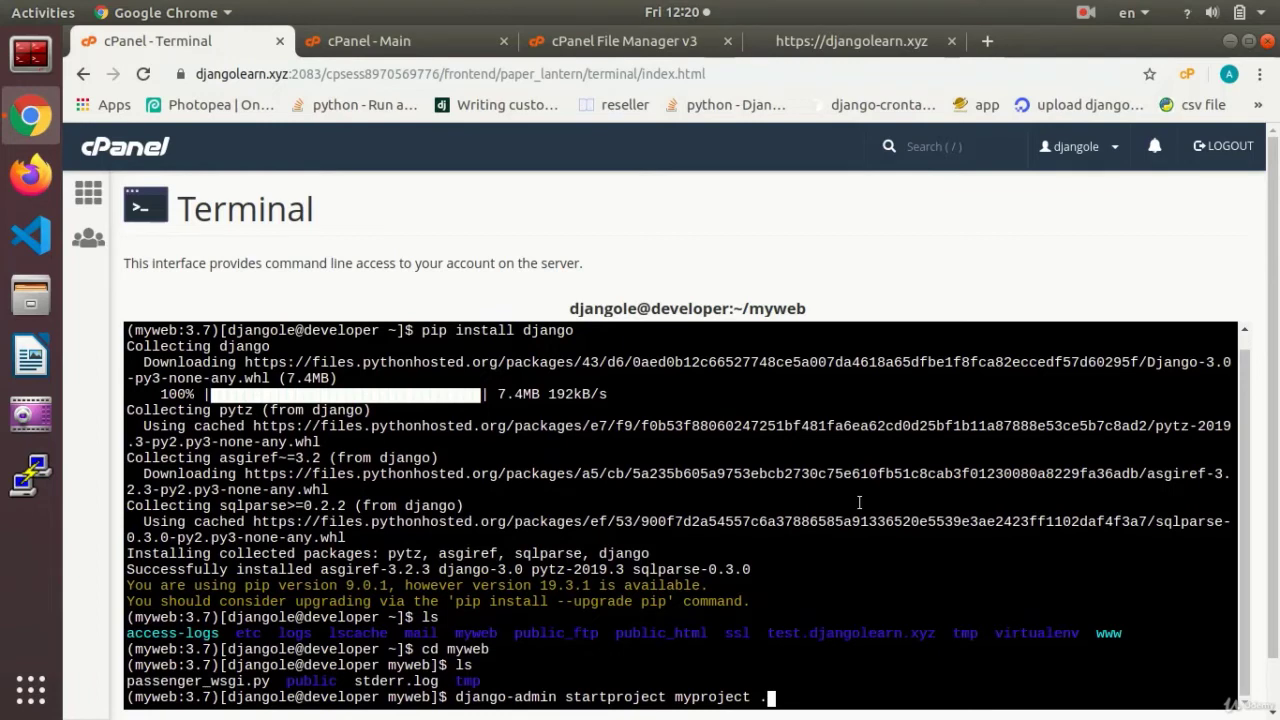
pyautogui.press('Return')
# - List the myweb folder in the Terminal and reload it in File Manager to check the generated project files
pyautogui.write('ls')
pyautogui.press('Return')
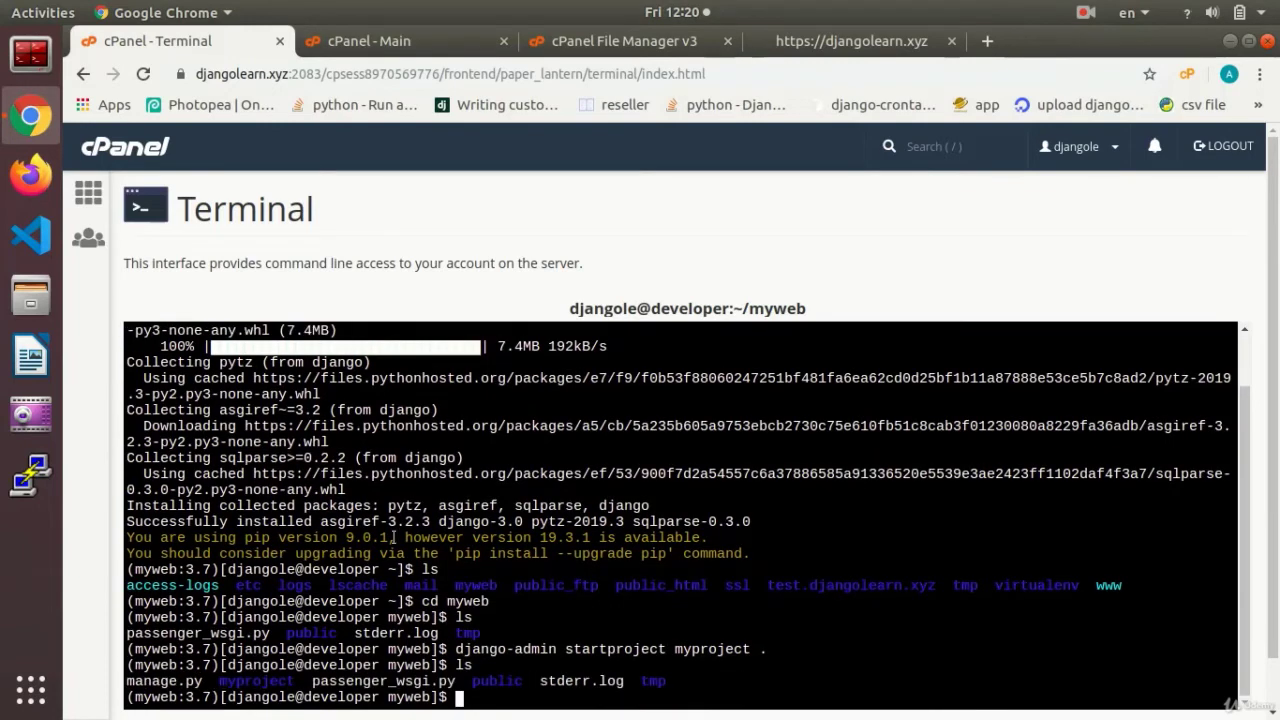
pyautogui.click(566, 40)
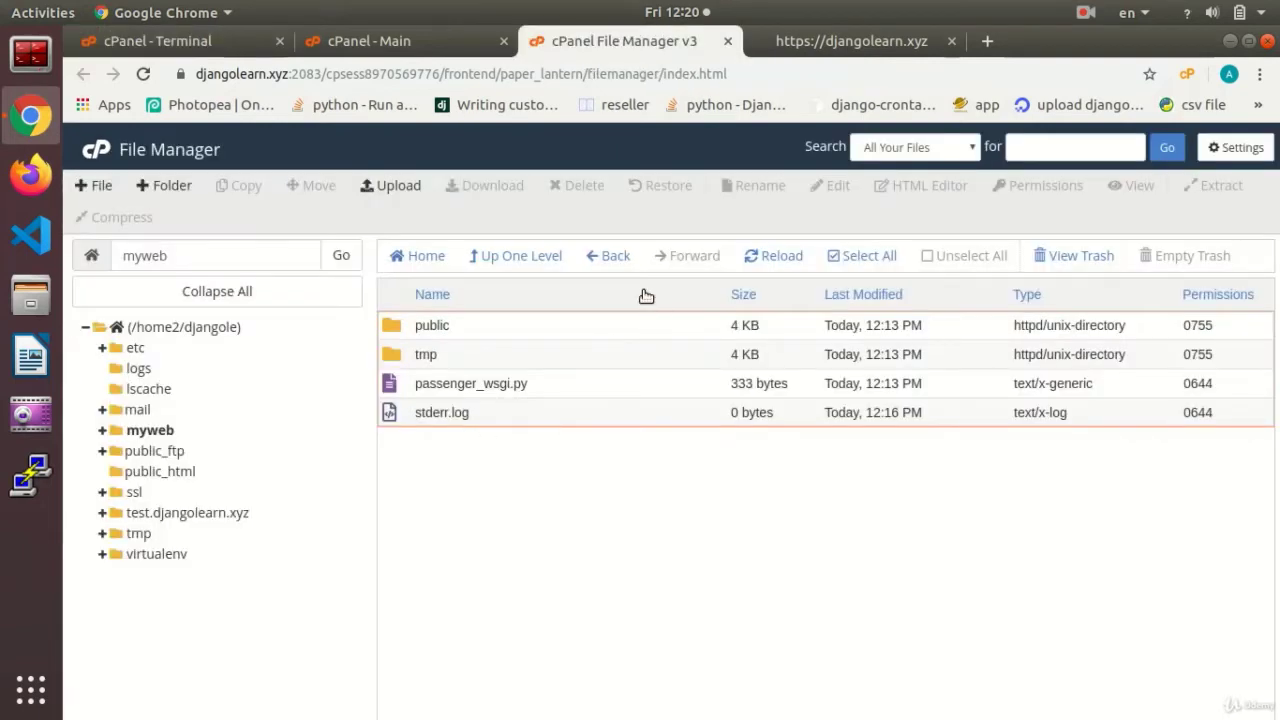
pyautogui.click(774, 260)
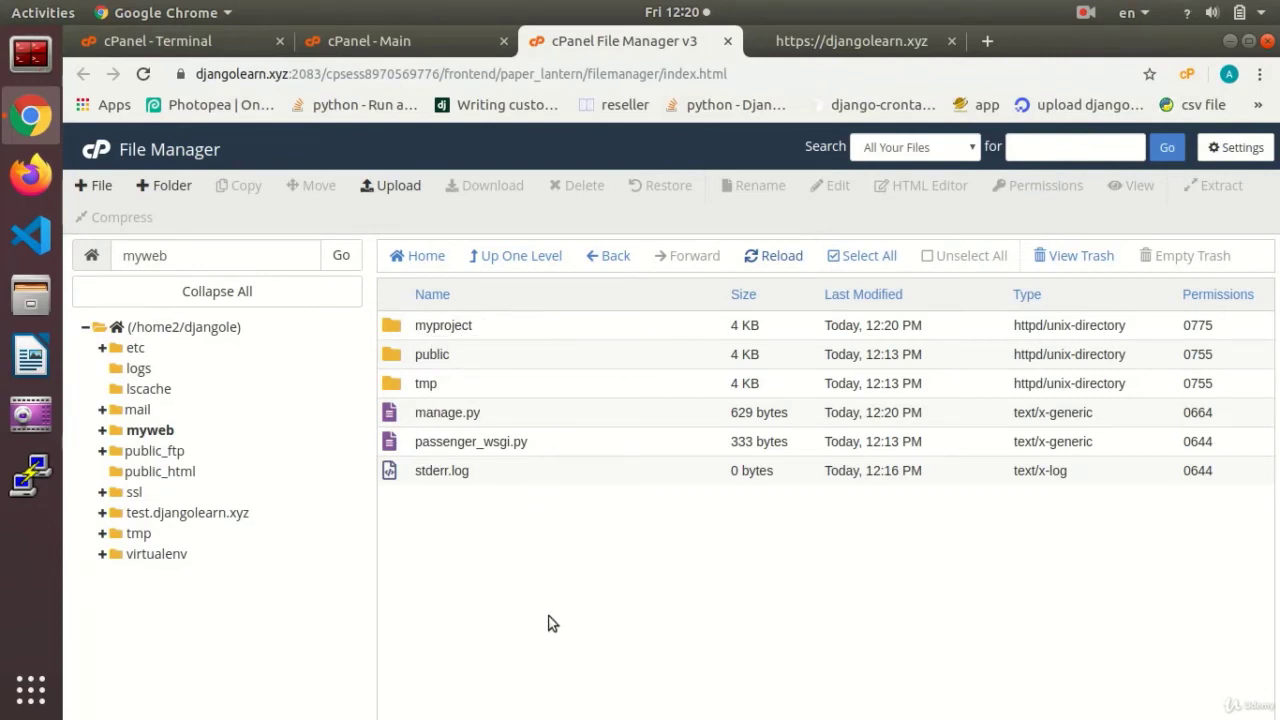
# - Return to the Terminal and run python manage.py makemigrations for the project
pyautogui.click(200, 40)
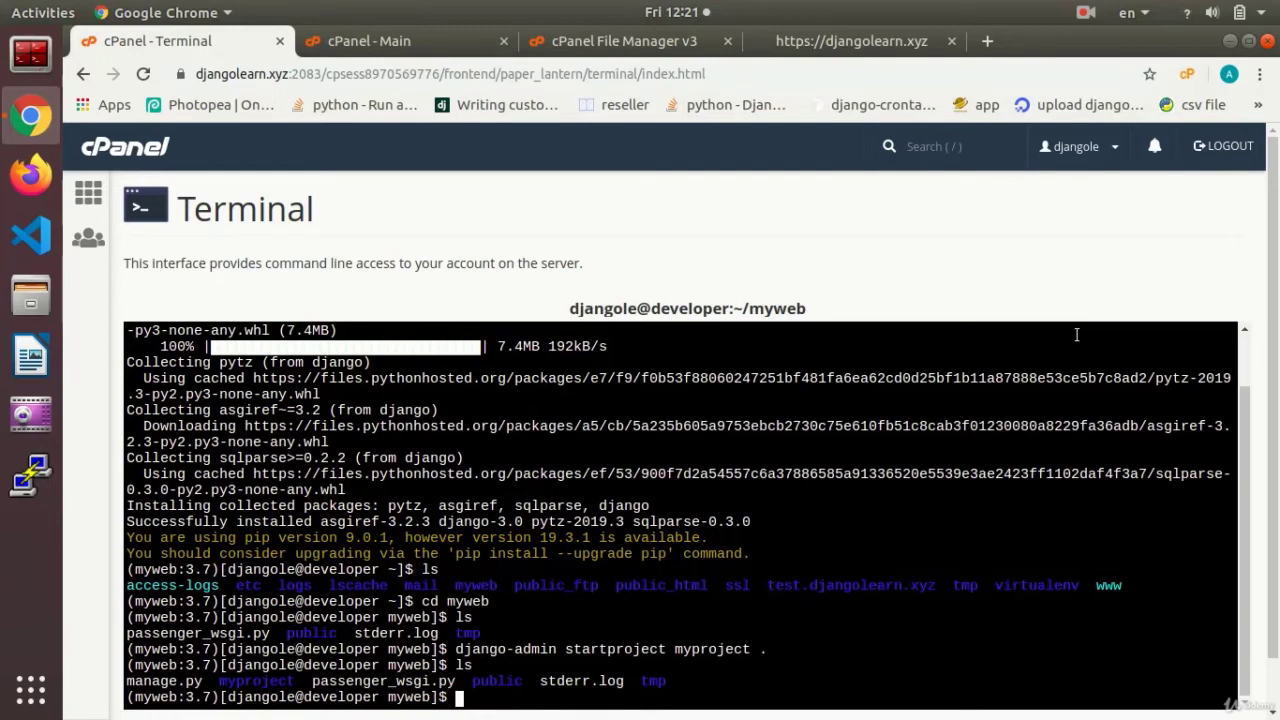
pyautogui.write('pytho')
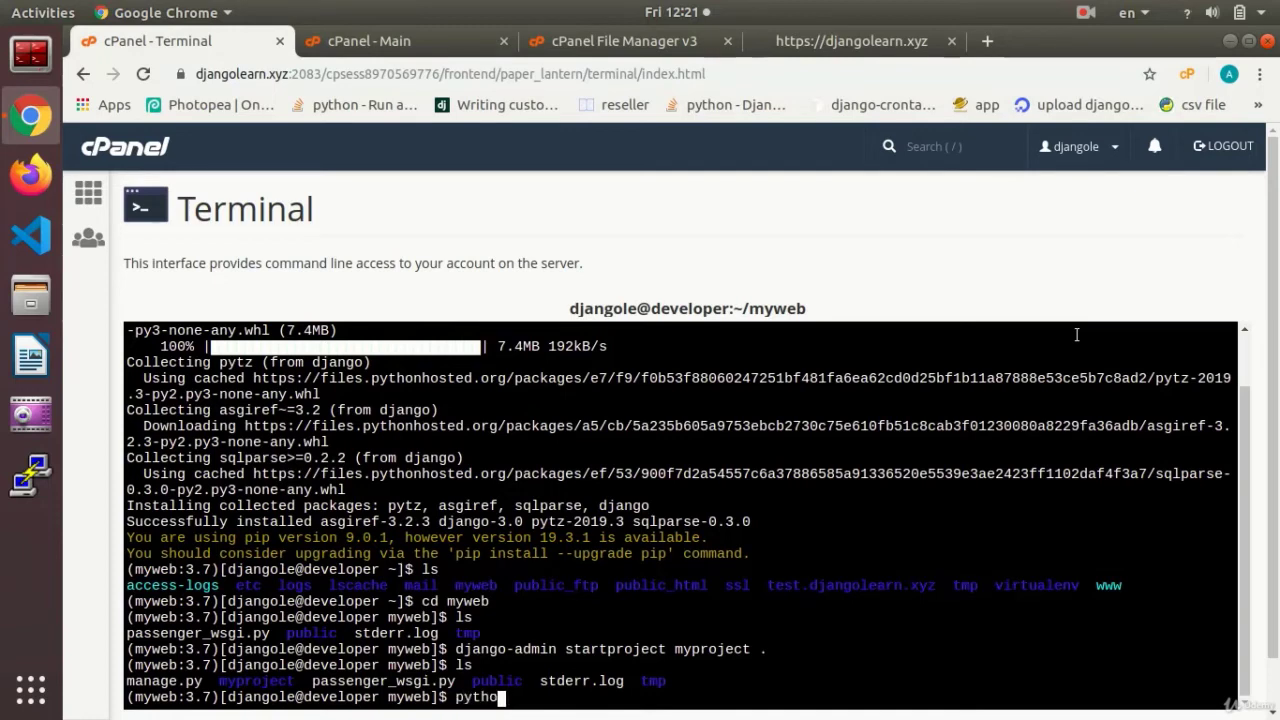
pyautogui.write('n manage.py ')
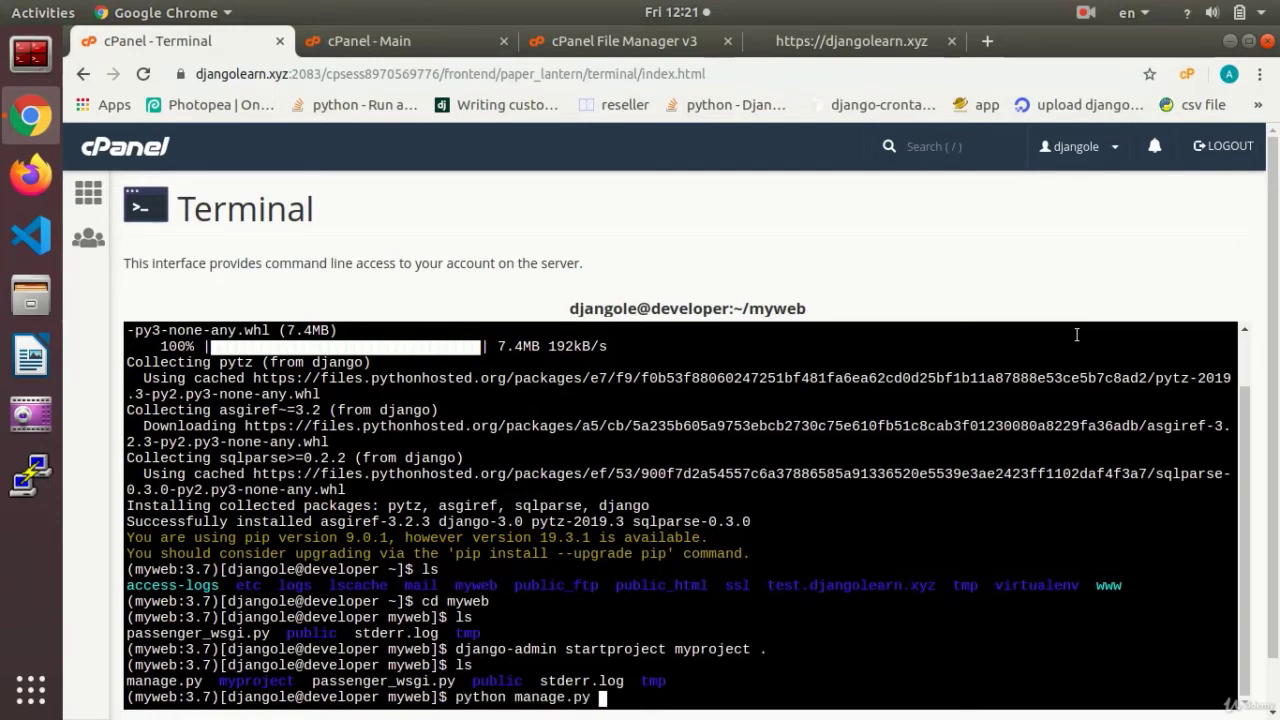
pyautogui.write('makemigrations')
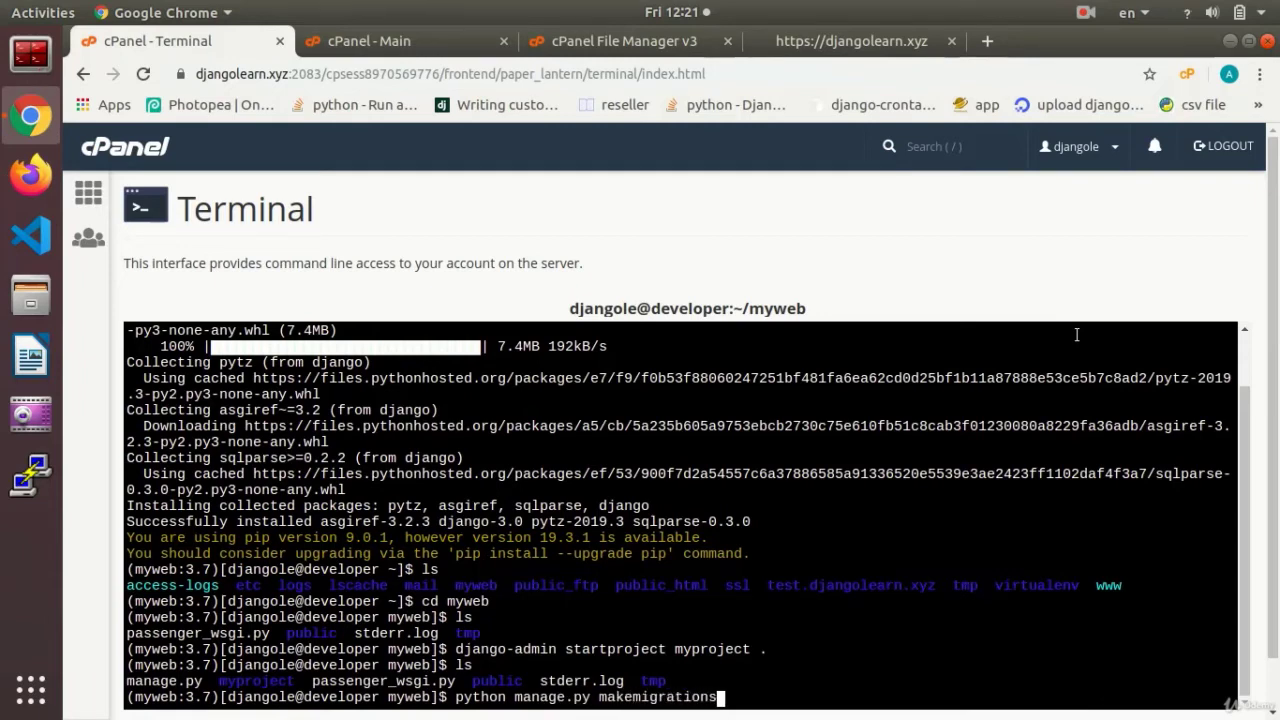
pyautogui.press('Return')
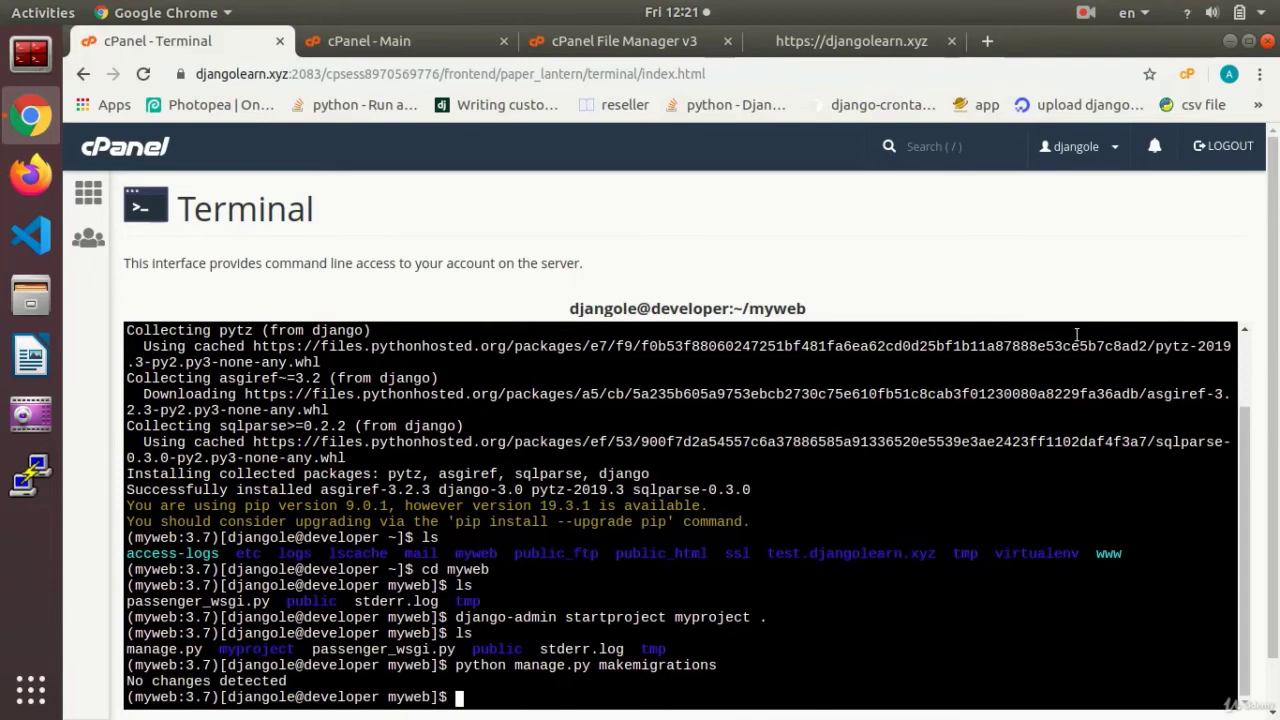
# - Apply the Django migrations with python manage.py migrate and list the contents of the myweb folder
pyautogui.write('python manage.py migrate')
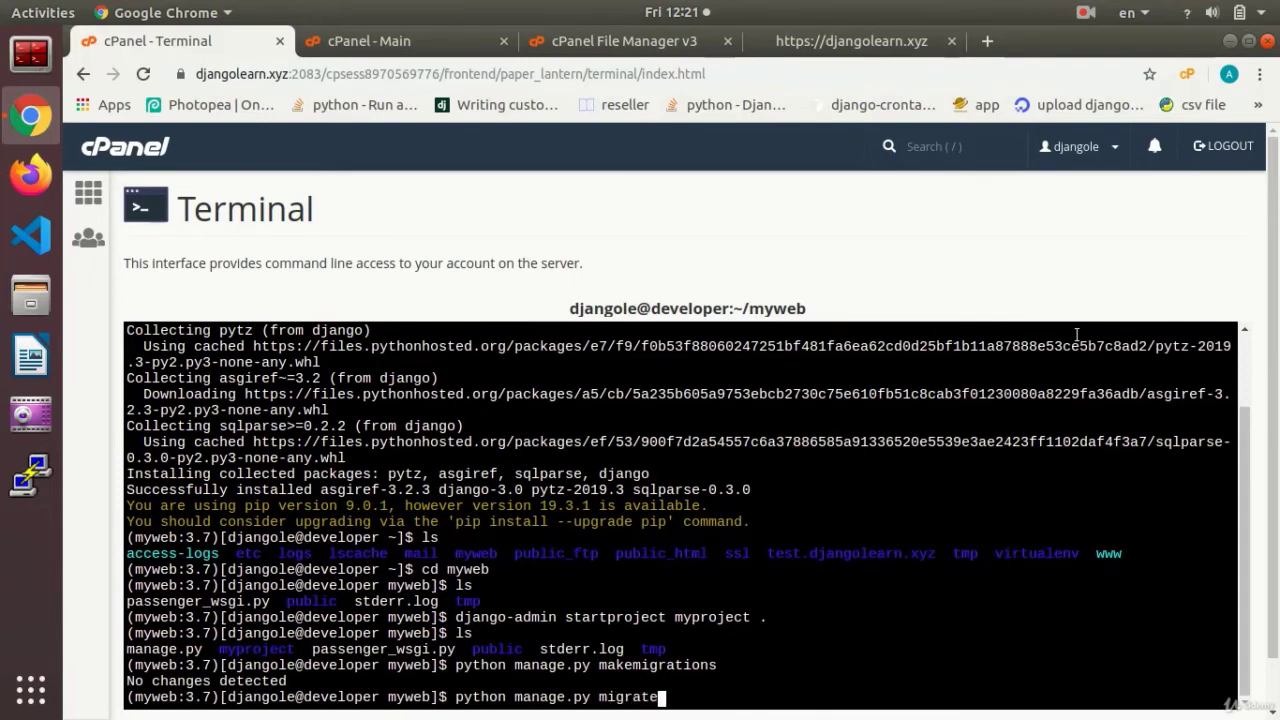
pyautogui.press('Return')
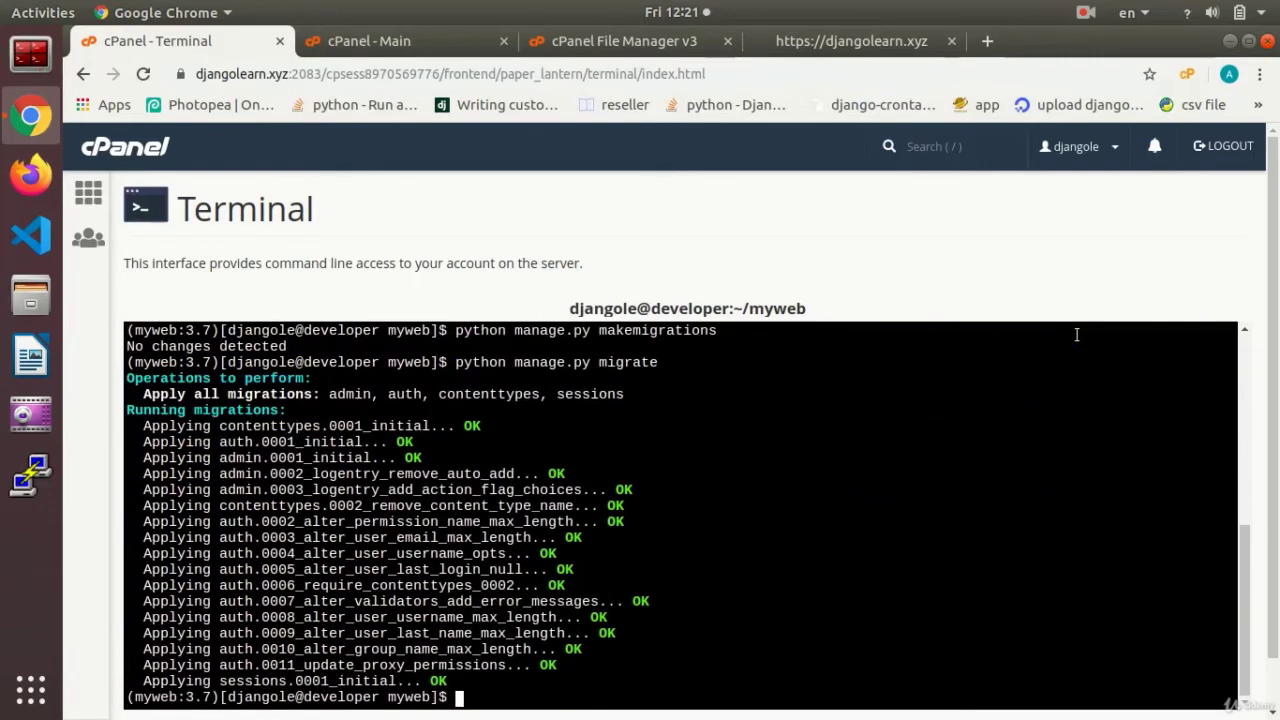
pyautogui.write('ls')
pyautogui.press('Return')
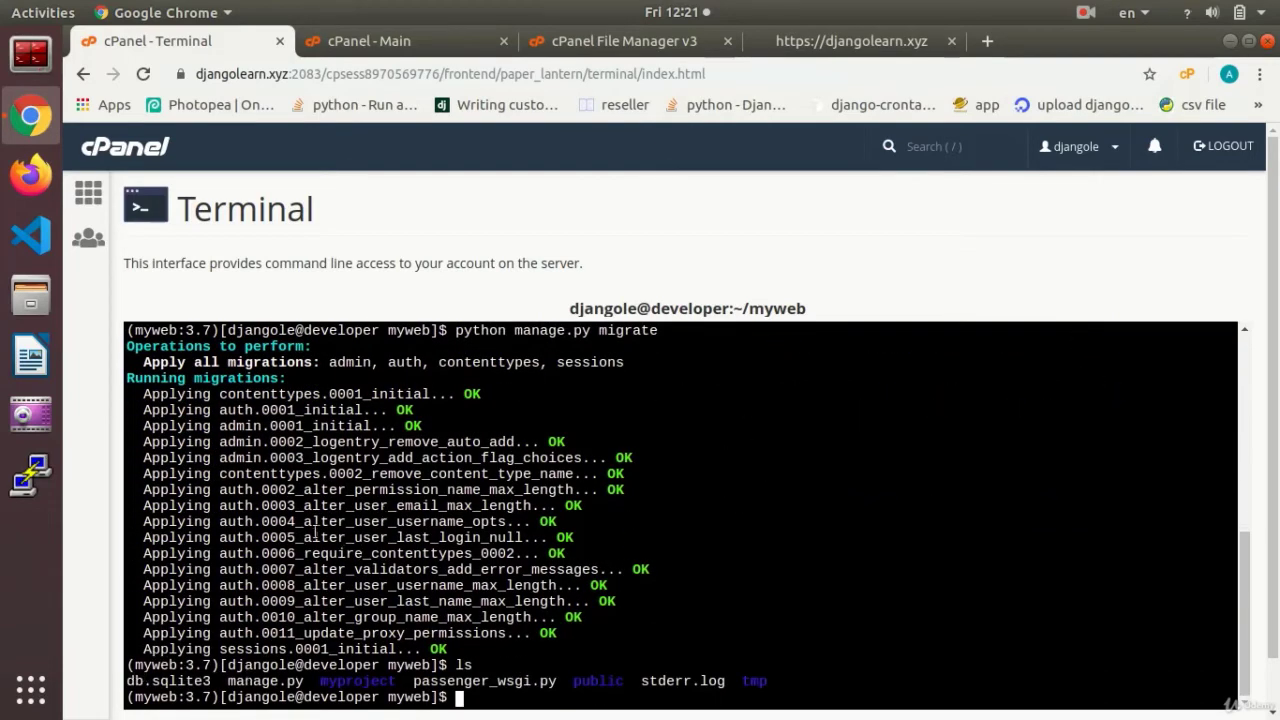
# - Reload the myweb folder in File Manager to check its files, and return to the Terminal
pyautogui.click(624, 40)
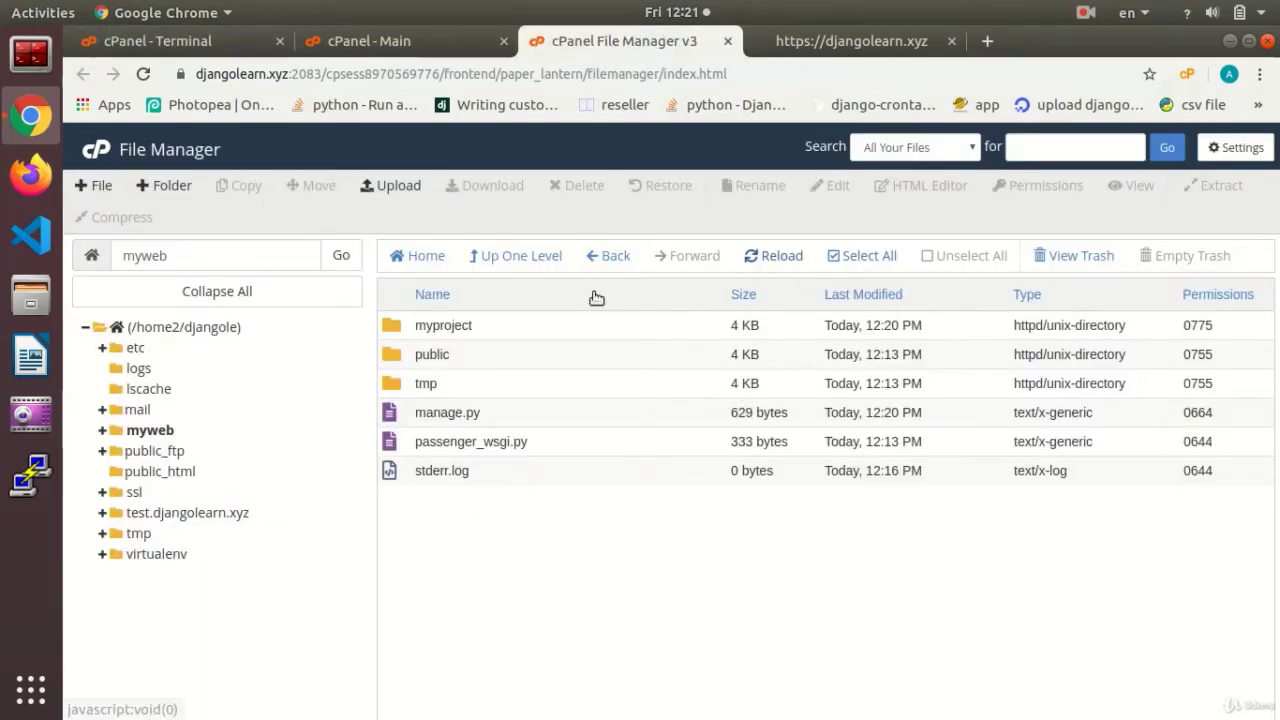
pyautogui.click(776, 258)
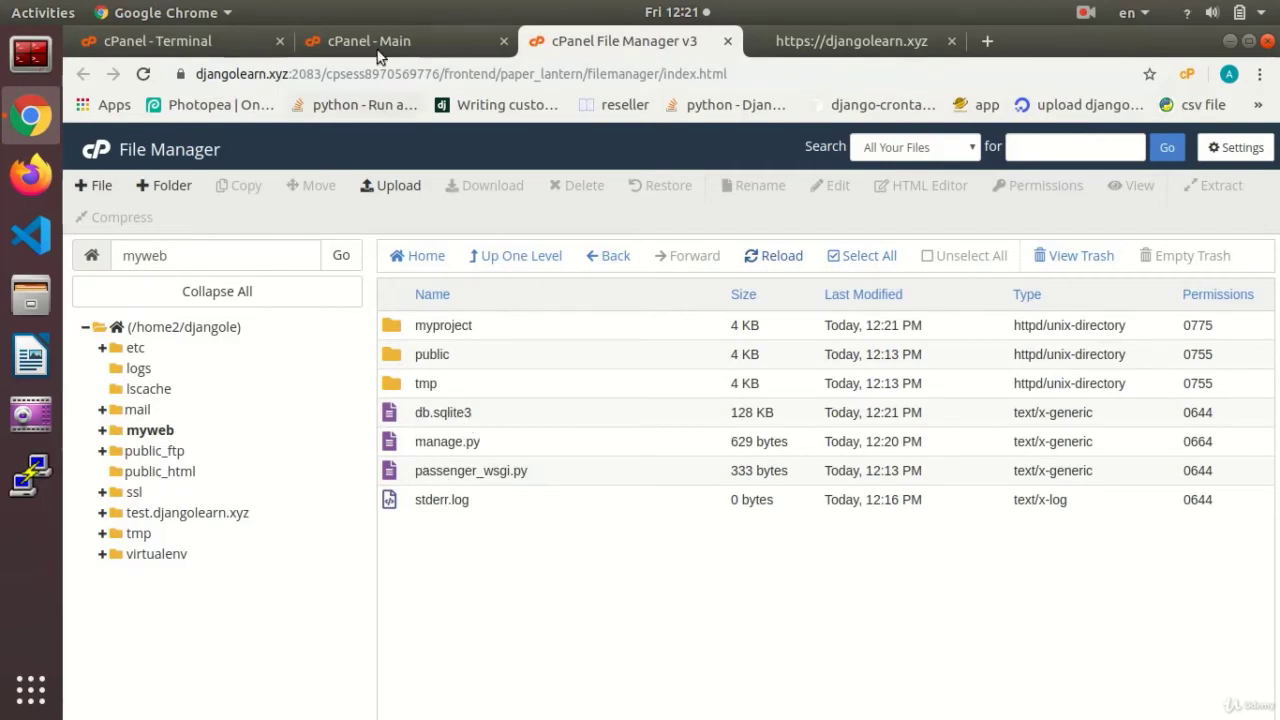
pyautogui.click(144, 32)
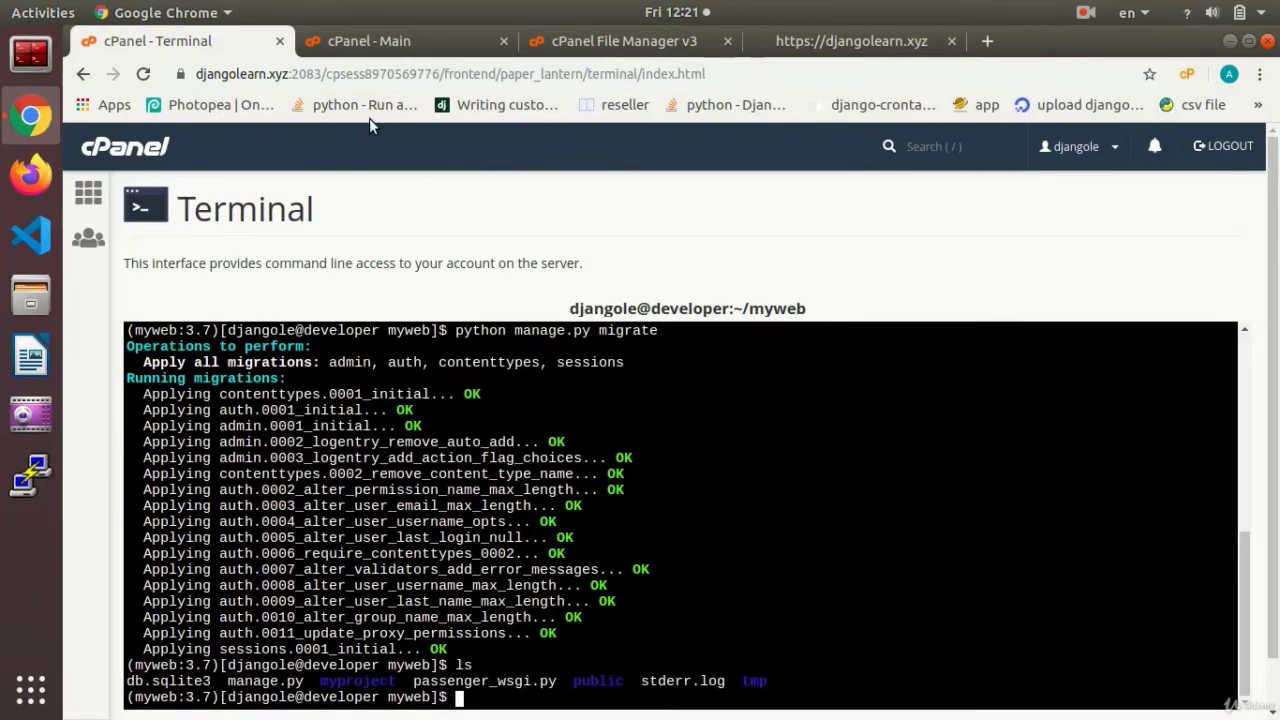
# - Open Setup Python App from the cPanel main page and view the settings of the existing myweb application
pyautogui.click(405, 40)
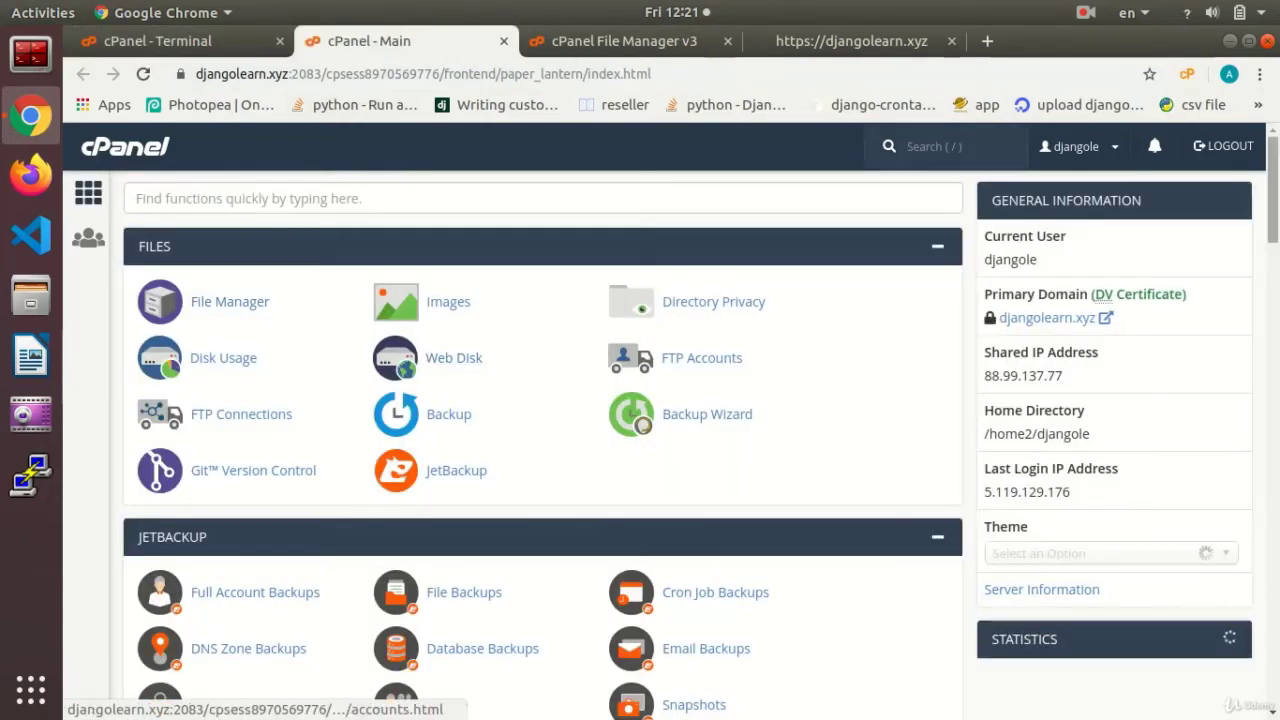
pyautogui.scroll(-15, 543, 445)
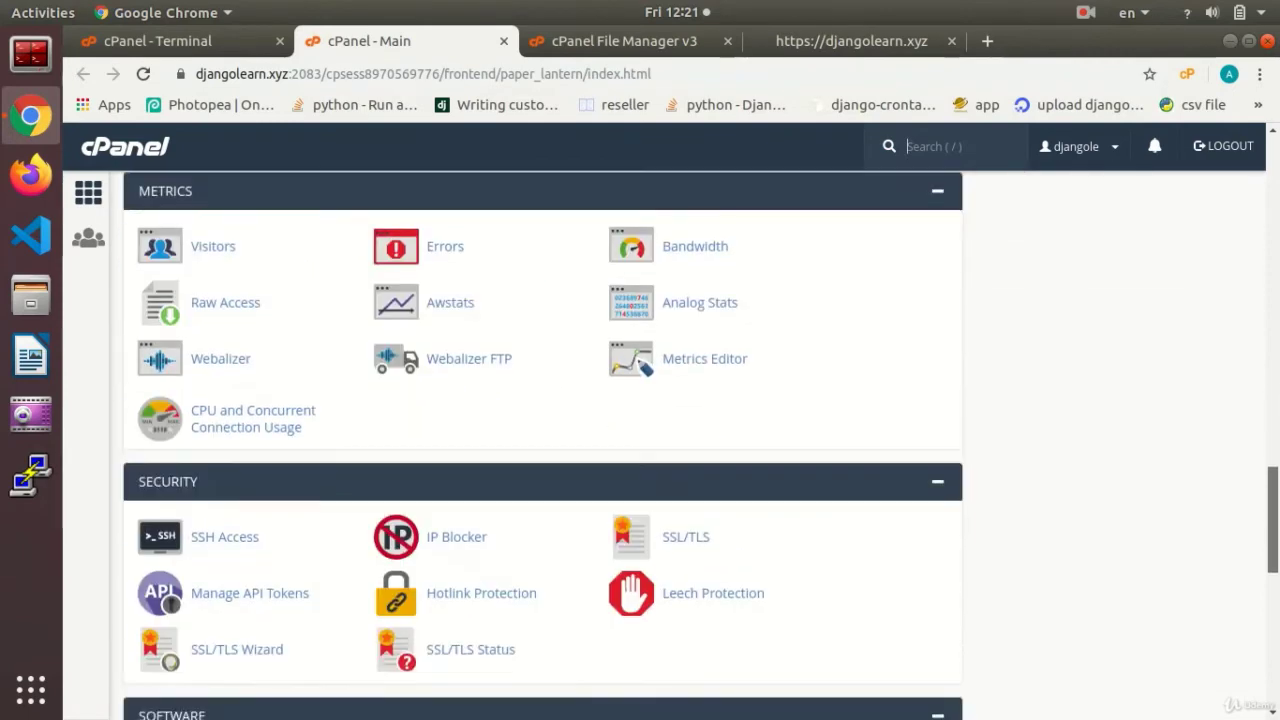
pyautogui.scroll(-5, 450, 690)
pyautogui.click(230, 524)
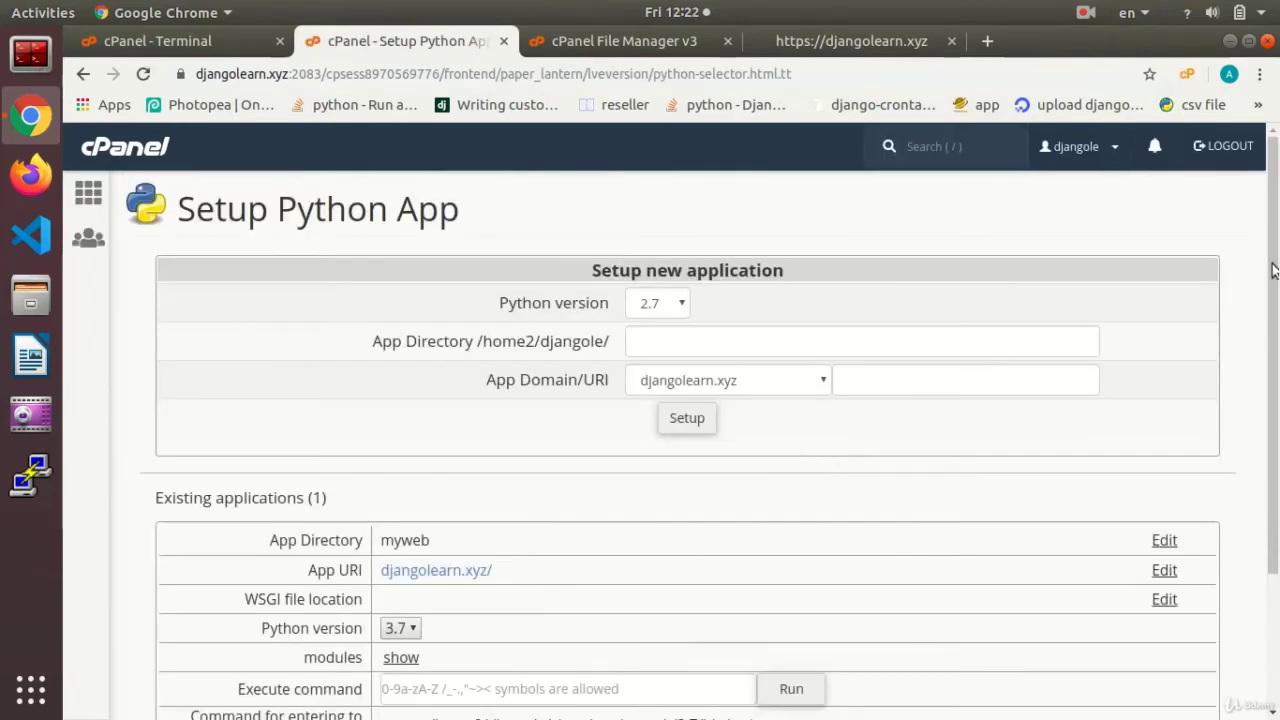
pyautogui.moveTo(1273, 270); pyautogui.dragTo(1273, 348)
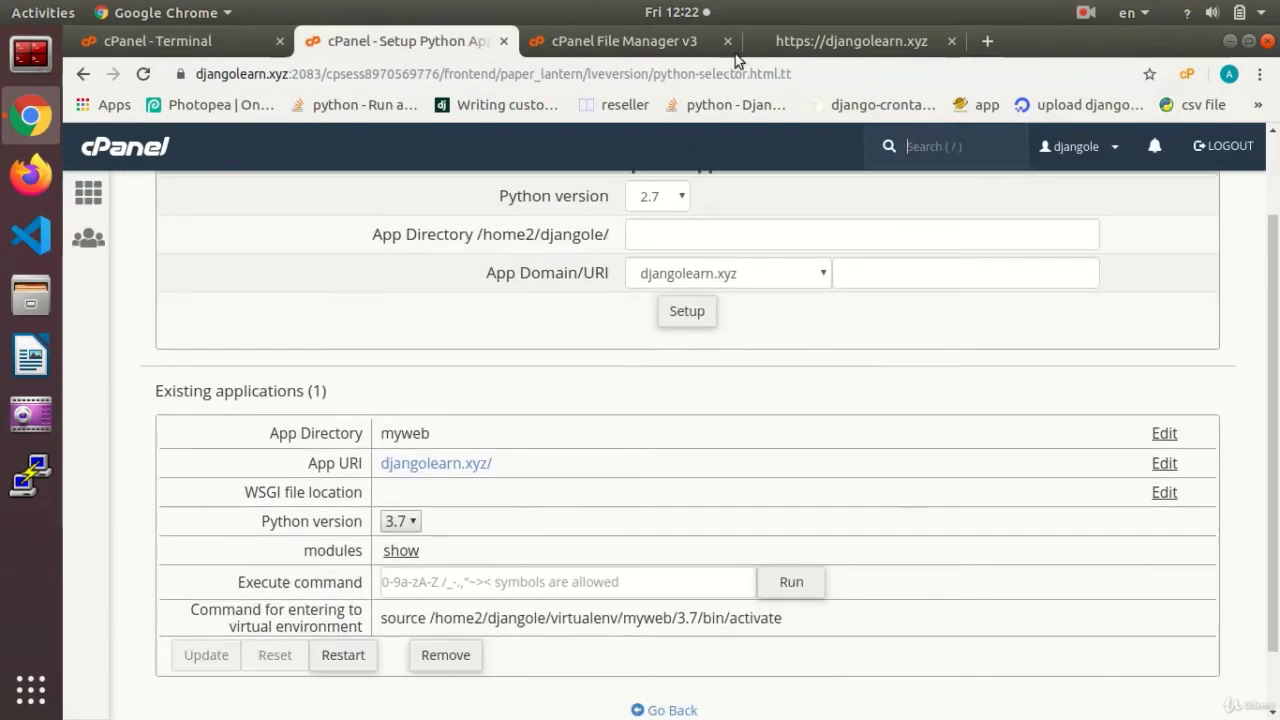
# - Check the current djangolearn.xyz page and open the myproject folder in File Manager to view its files
pyautogui.click(801, 38)
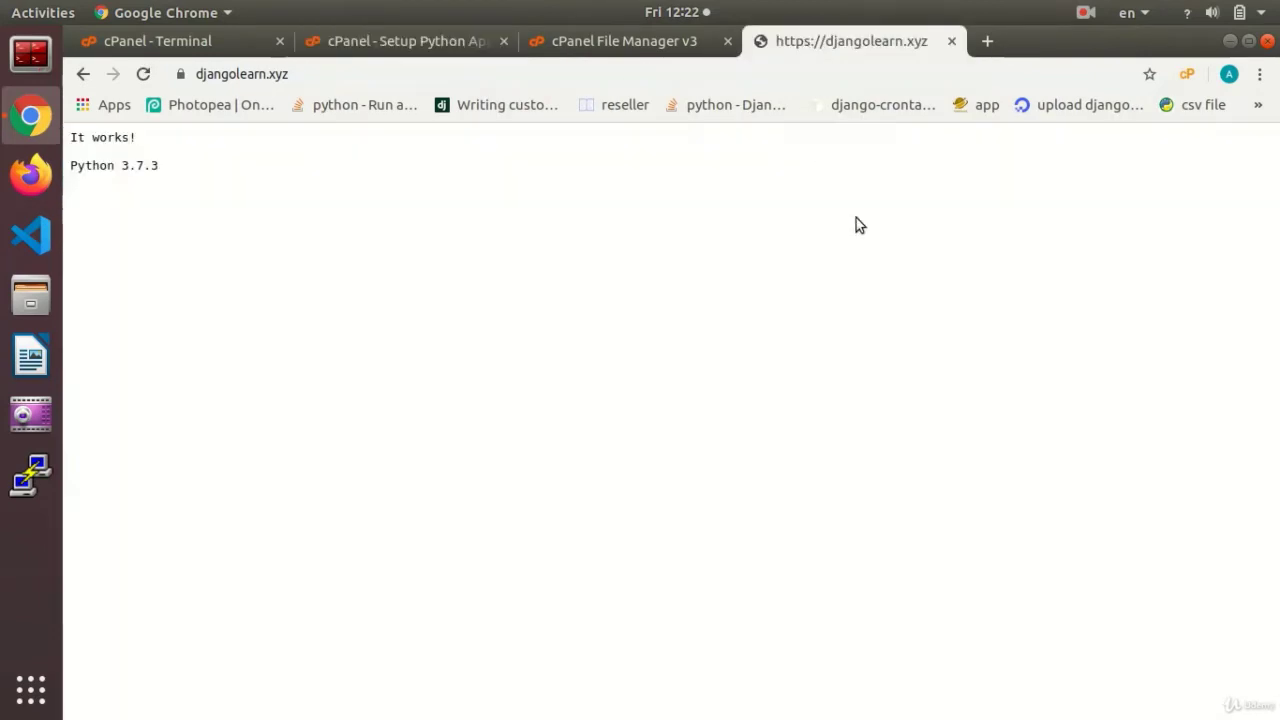
pyautogui.click(589, 40)
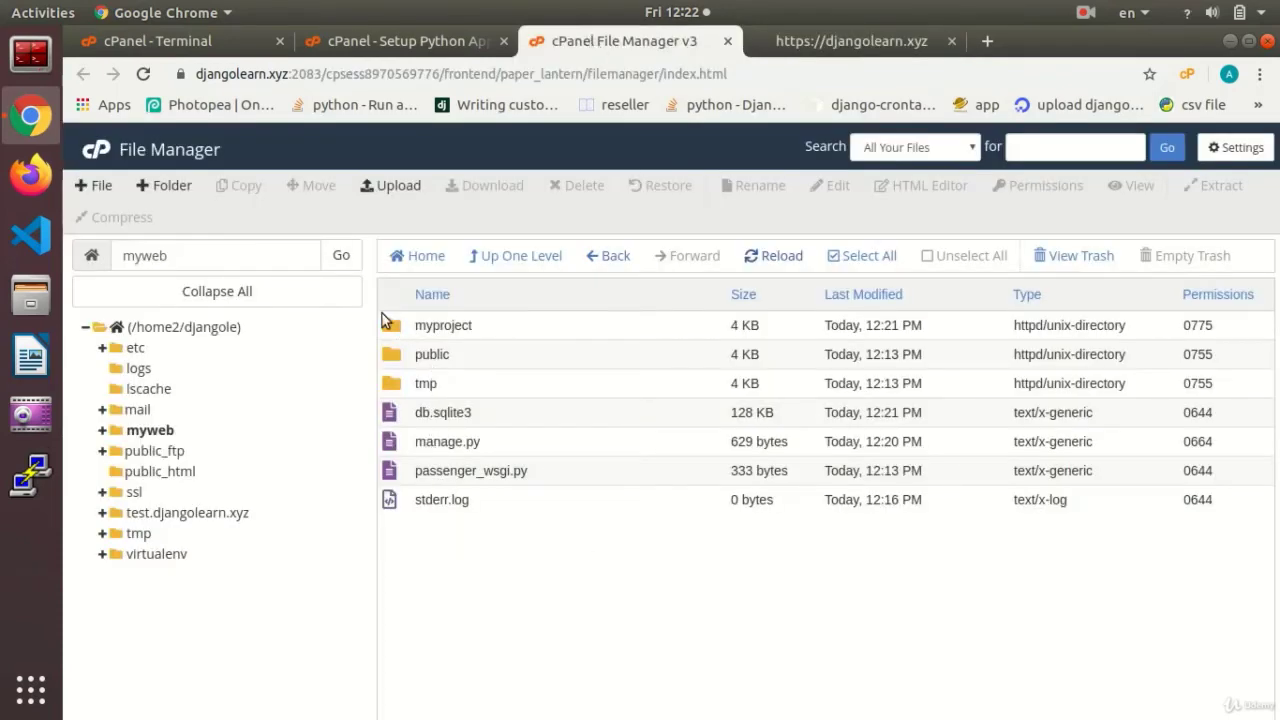
pyautogui.doubleClick(418, 318)
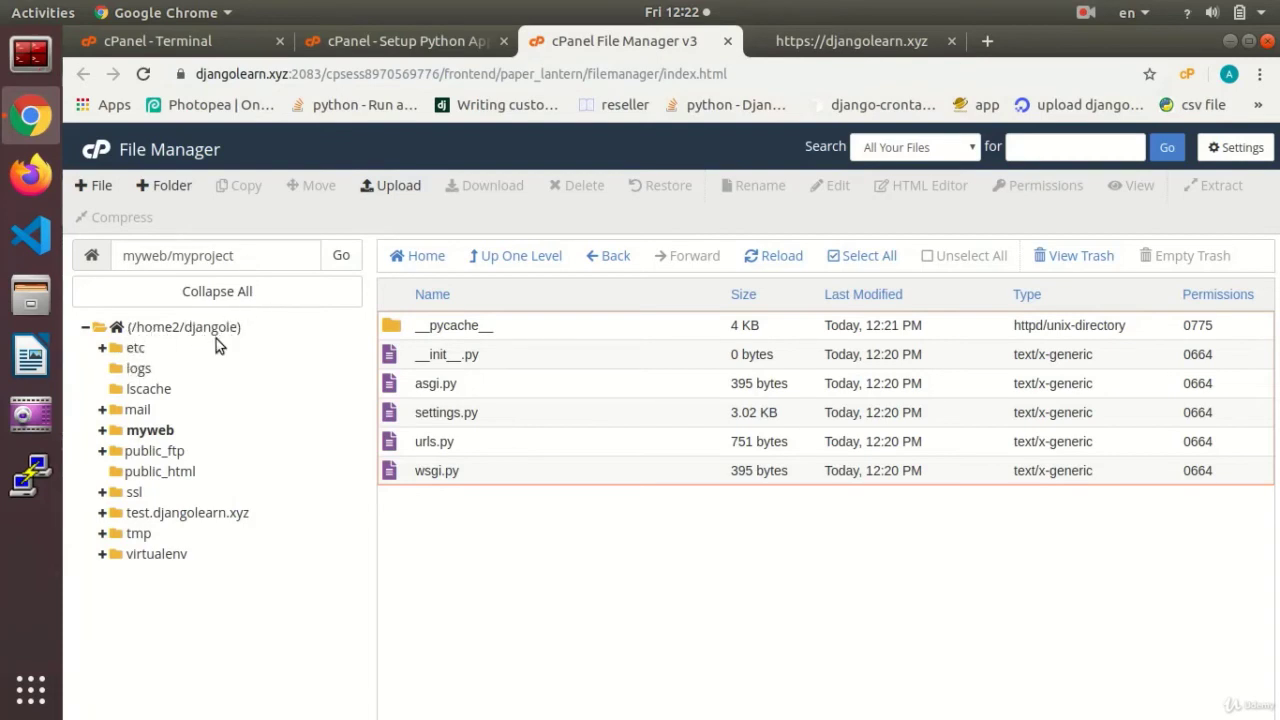
# - Edit the myweb application's WSGI file location and enter /home2/djangole/myweb/, checking the folder path in File Manager
pyautogui.click(378, 42)
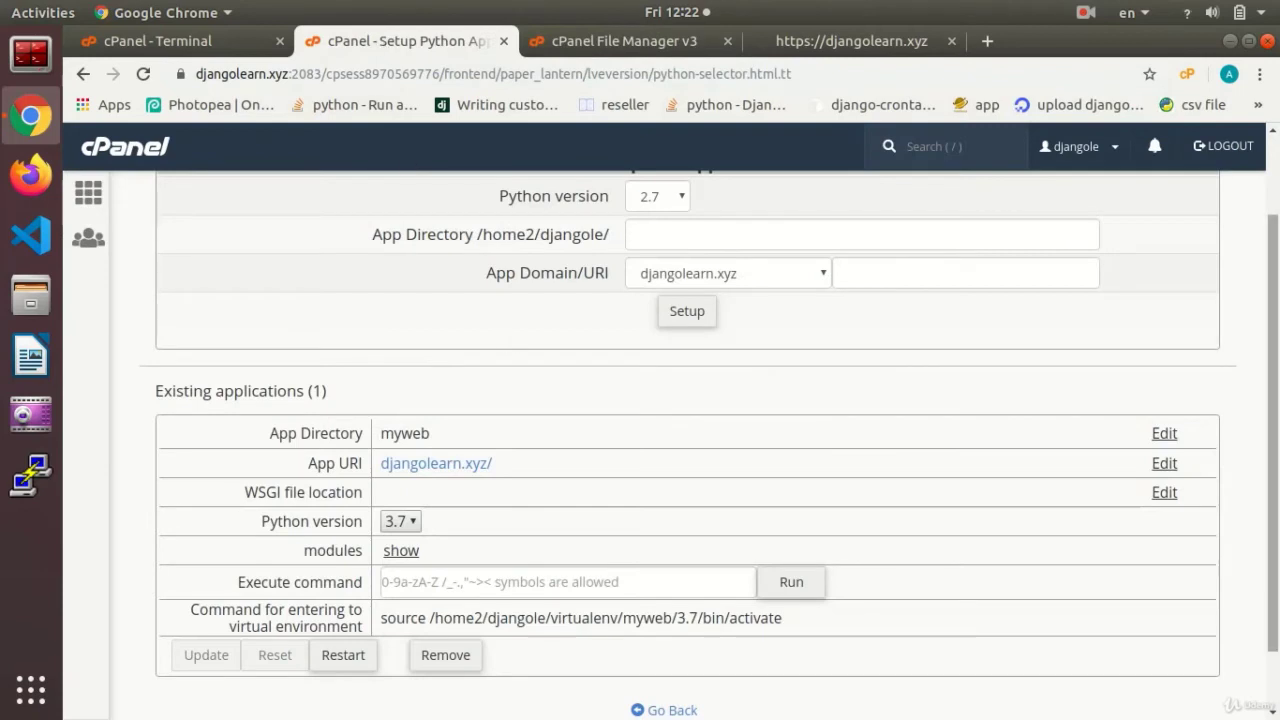
pyautogui.scroll(-1, 513, 340)
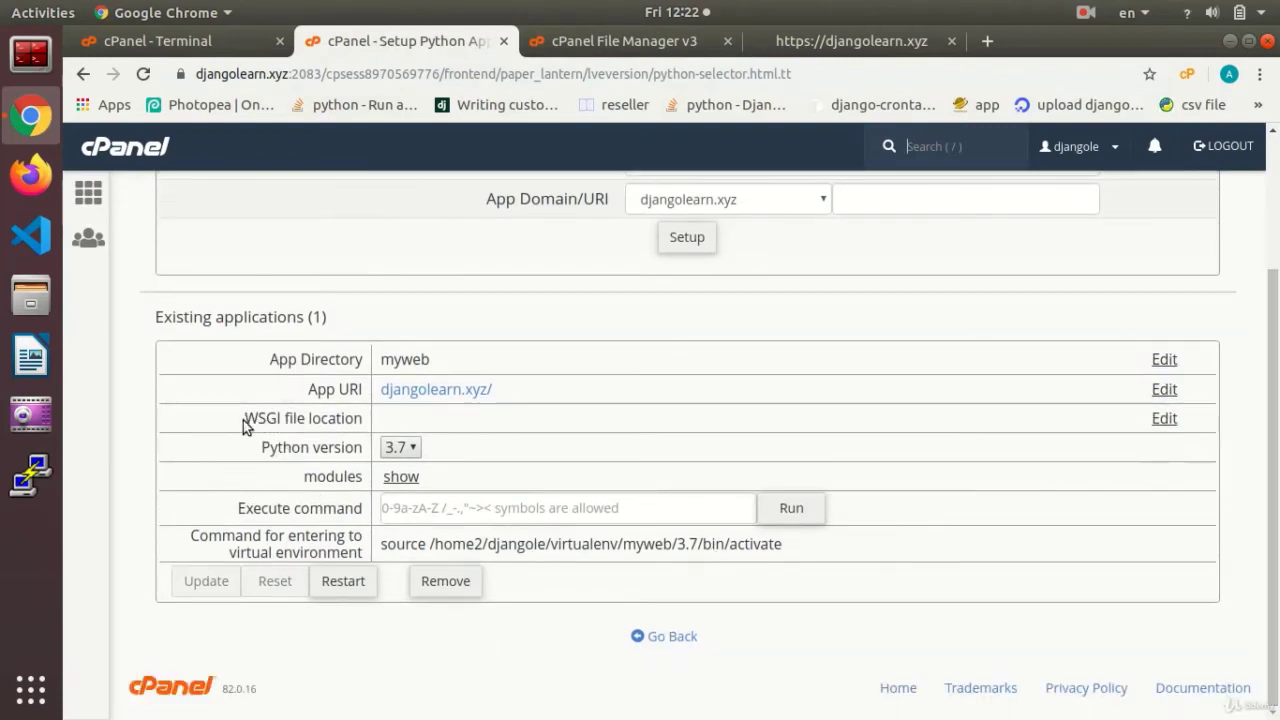
pyautogui.click(1164, 418)
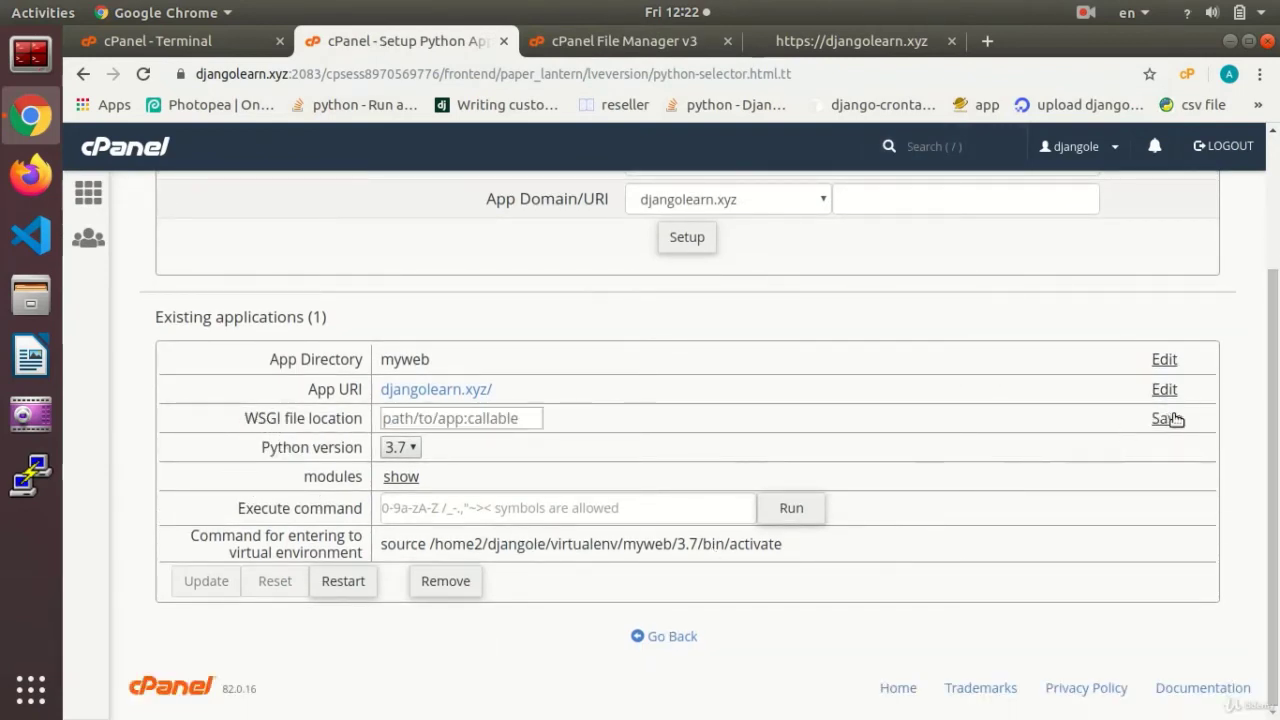
pyautogui.click(486, 418)
pyautogui.click(605, 50)
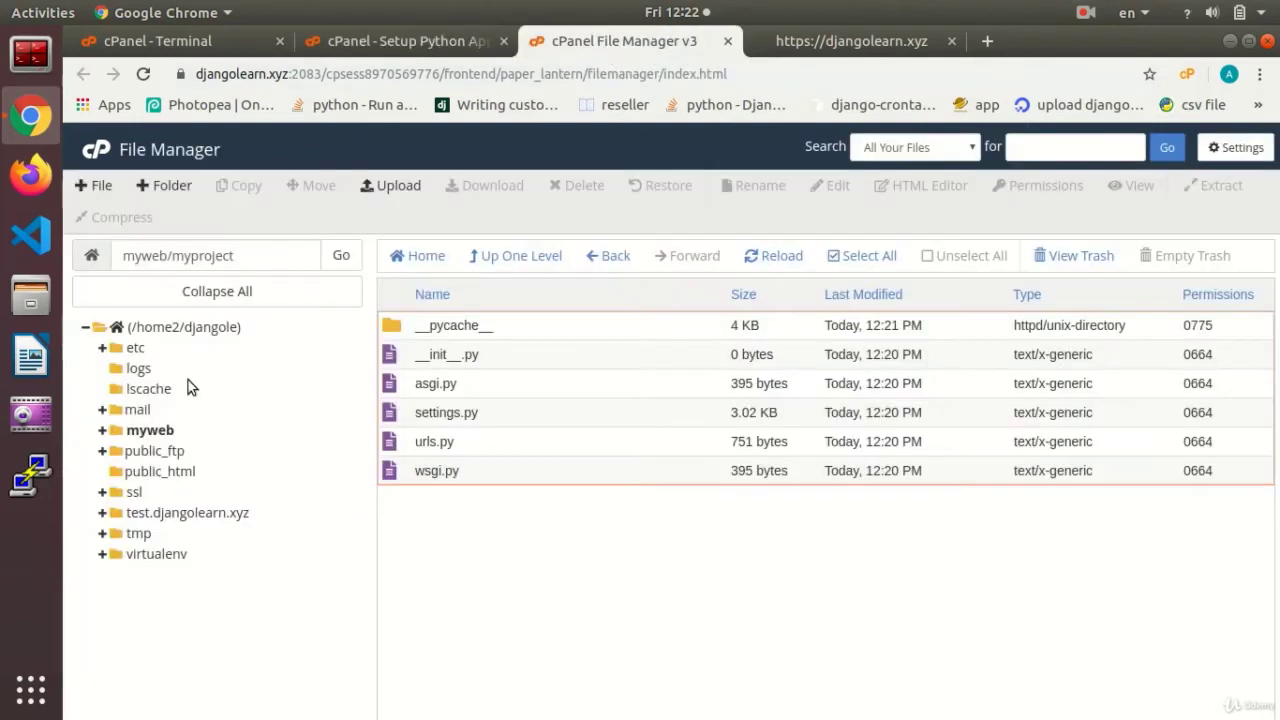
pyautogui.click(375, 45)
pyautogui.write('/')
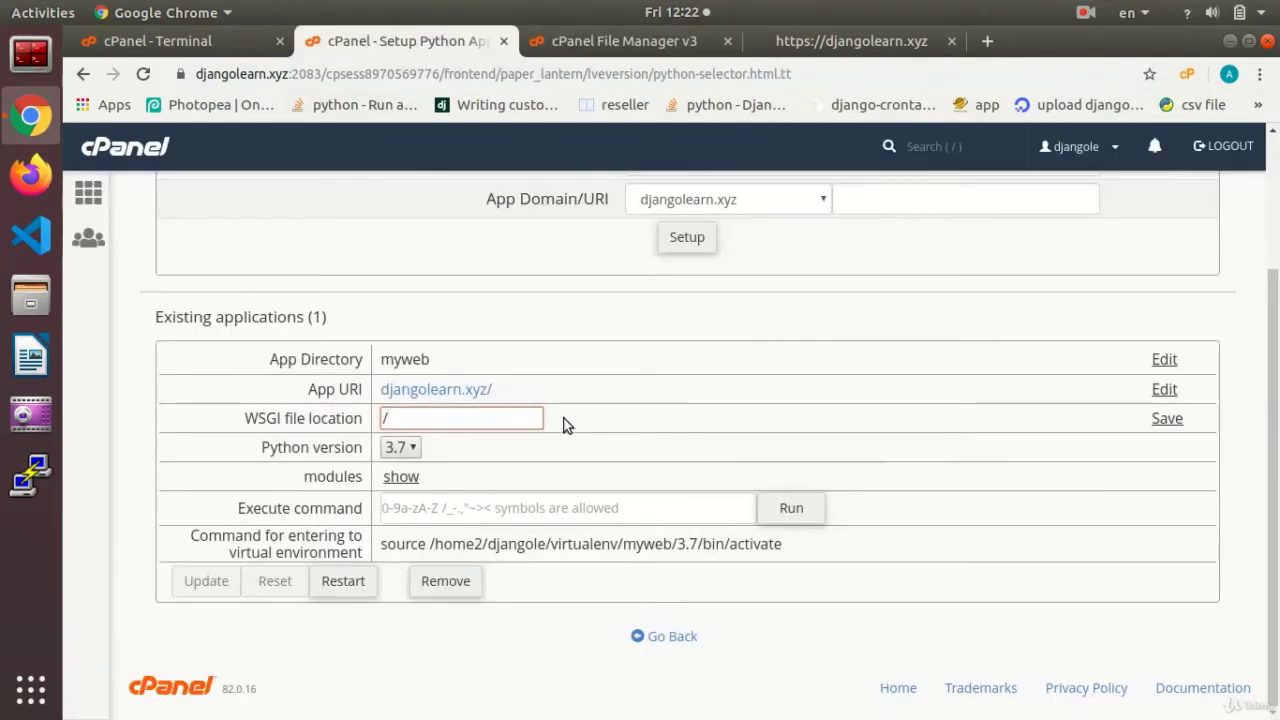
pyautogui.write('home2/')
pyautogui.click(627, 40)
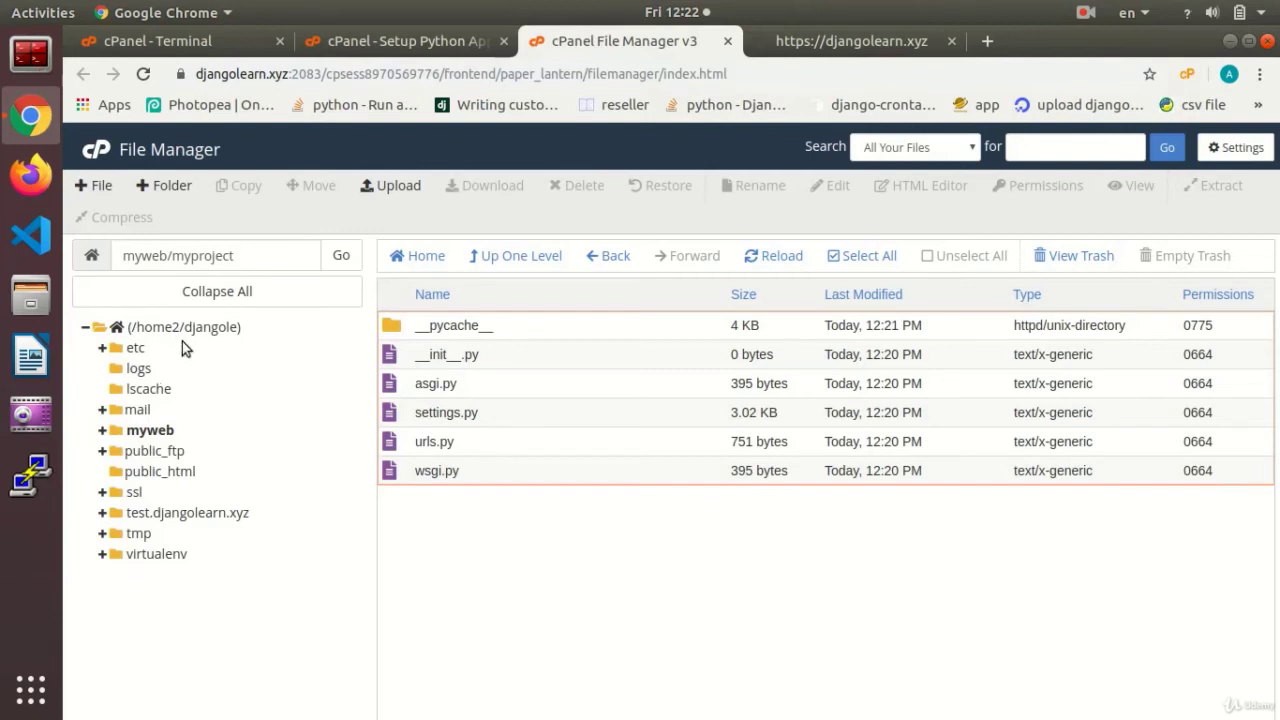
pyautogui.click(405, 41)
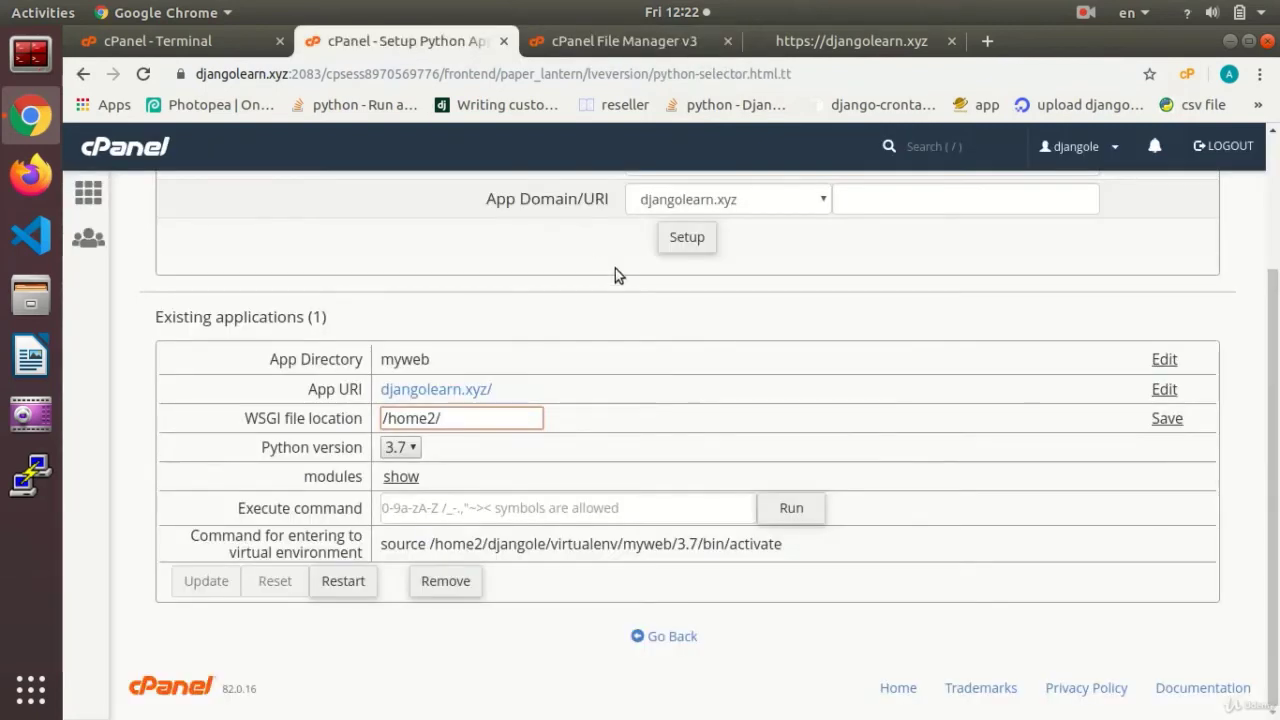
pyautogui.write('djangole/')
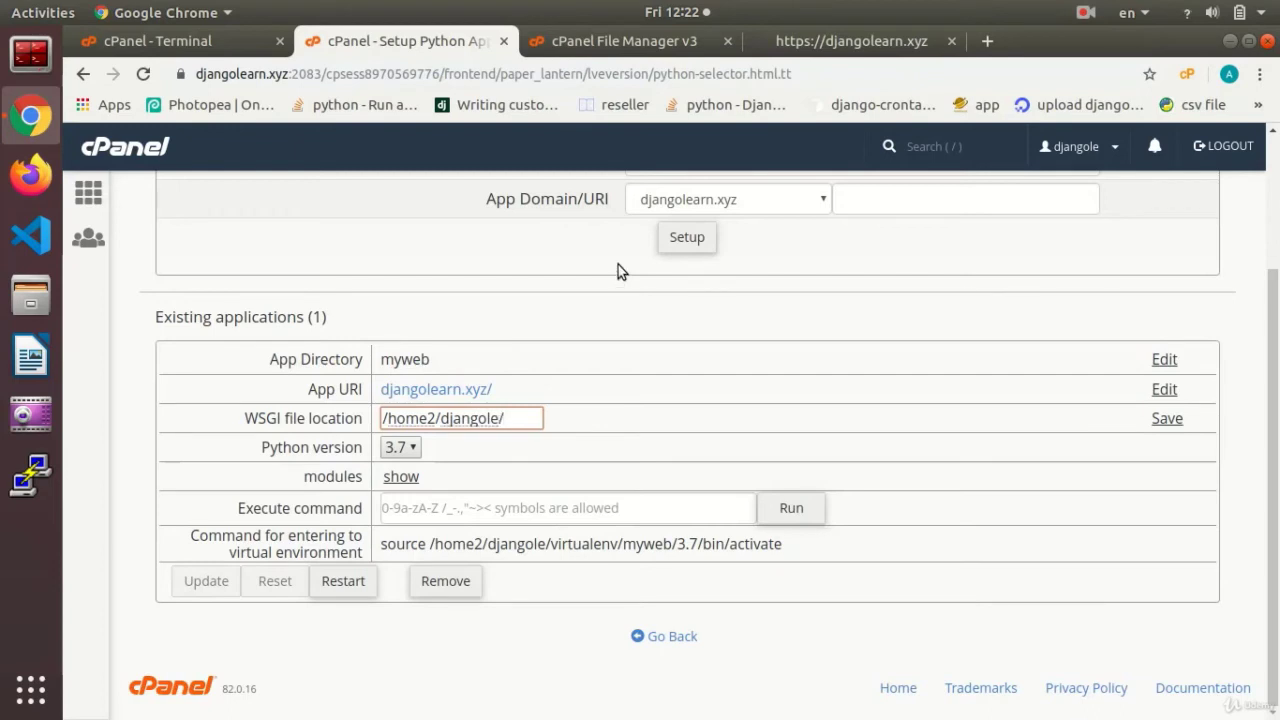
pyautogui.click(608, 40)
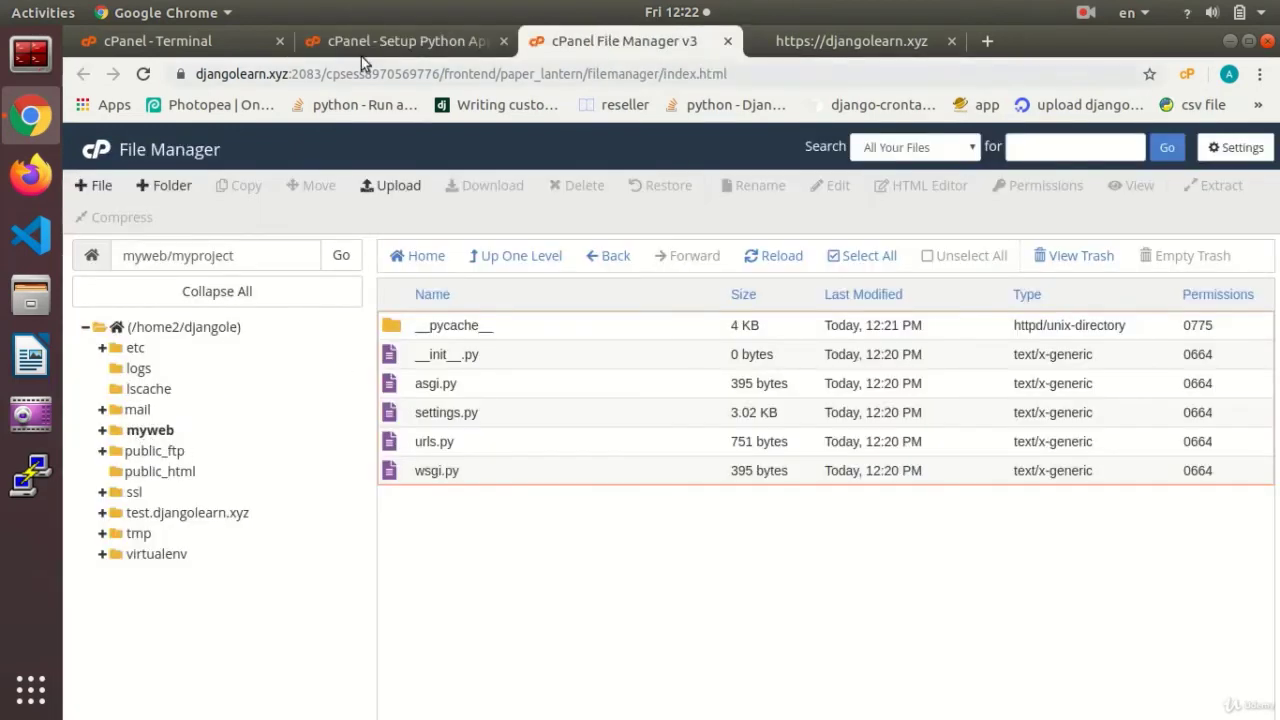
pyautogui.click(390, 45)
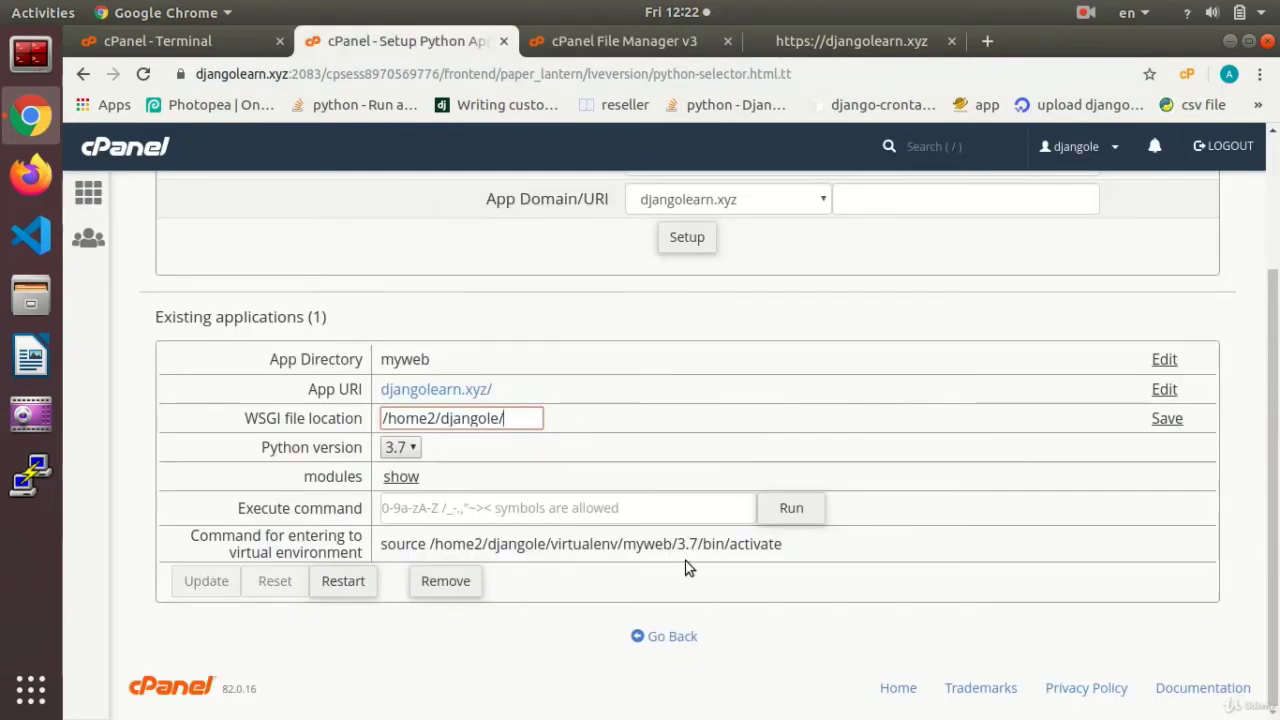
pyautogui.write('myweb/')
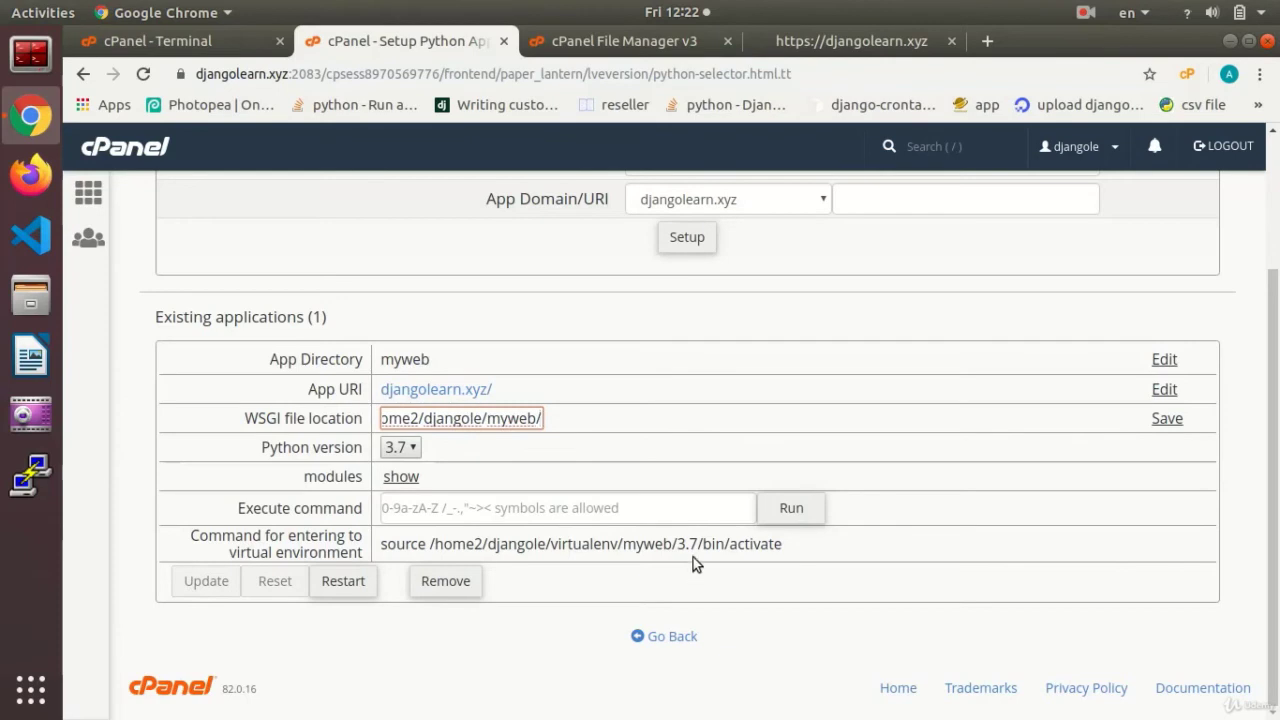
# - Complete the WSGI file location as /home2/djangole/myweb/myproject/wsgi.py:application after checking the folder structure, save it and update the application
pyautogui.click(628, 48)
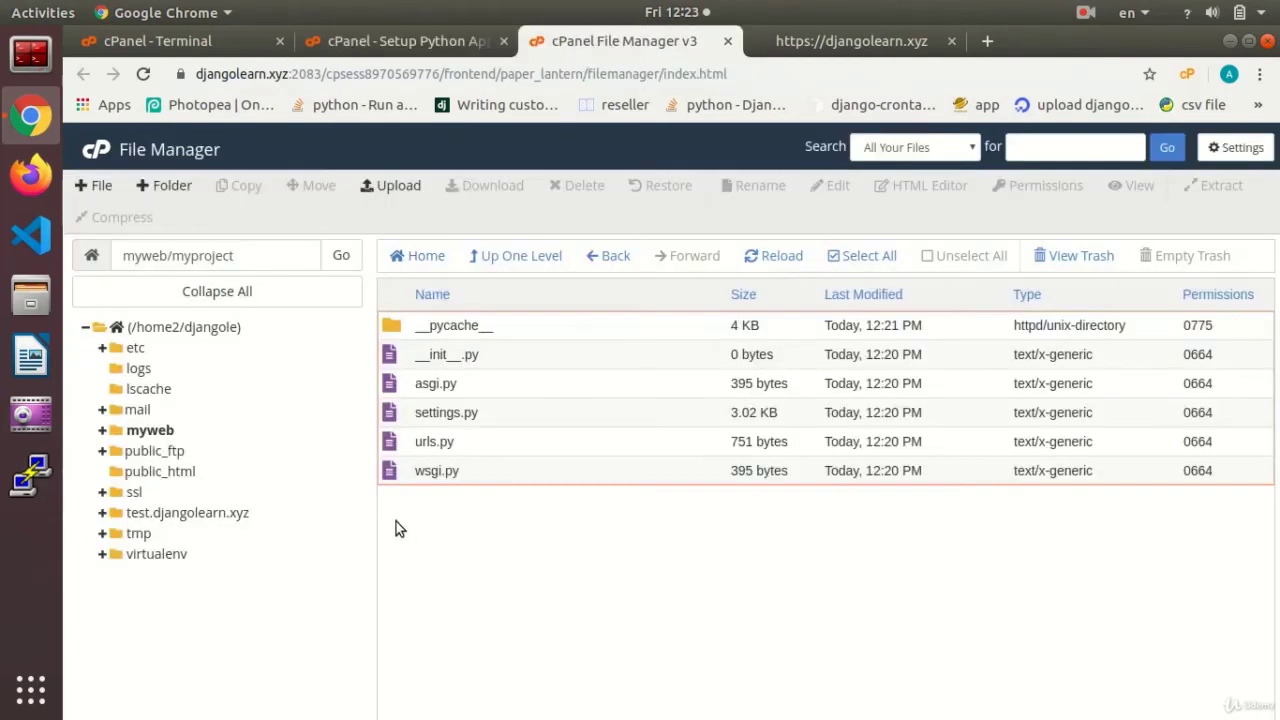
pyautogui.click(512, 260)
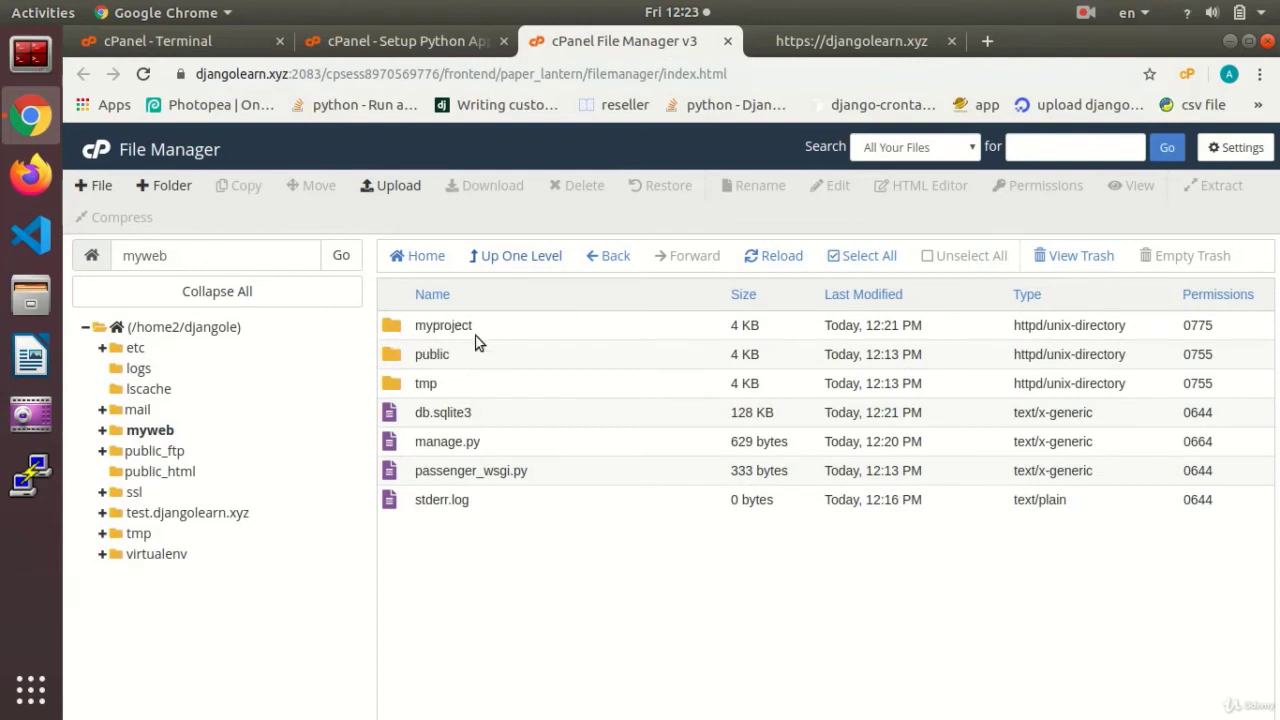
pyautogui.click(400, 41)
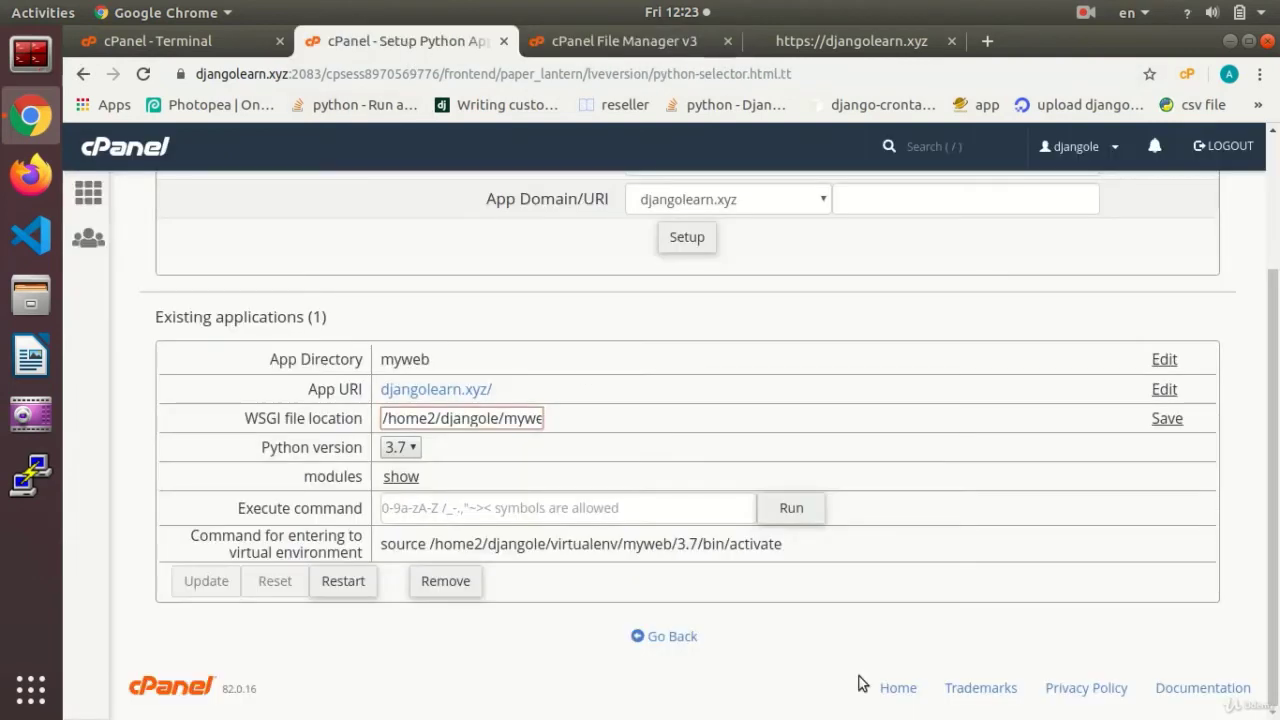
pyautogui.write('/m')
pyautogui.write('yp')
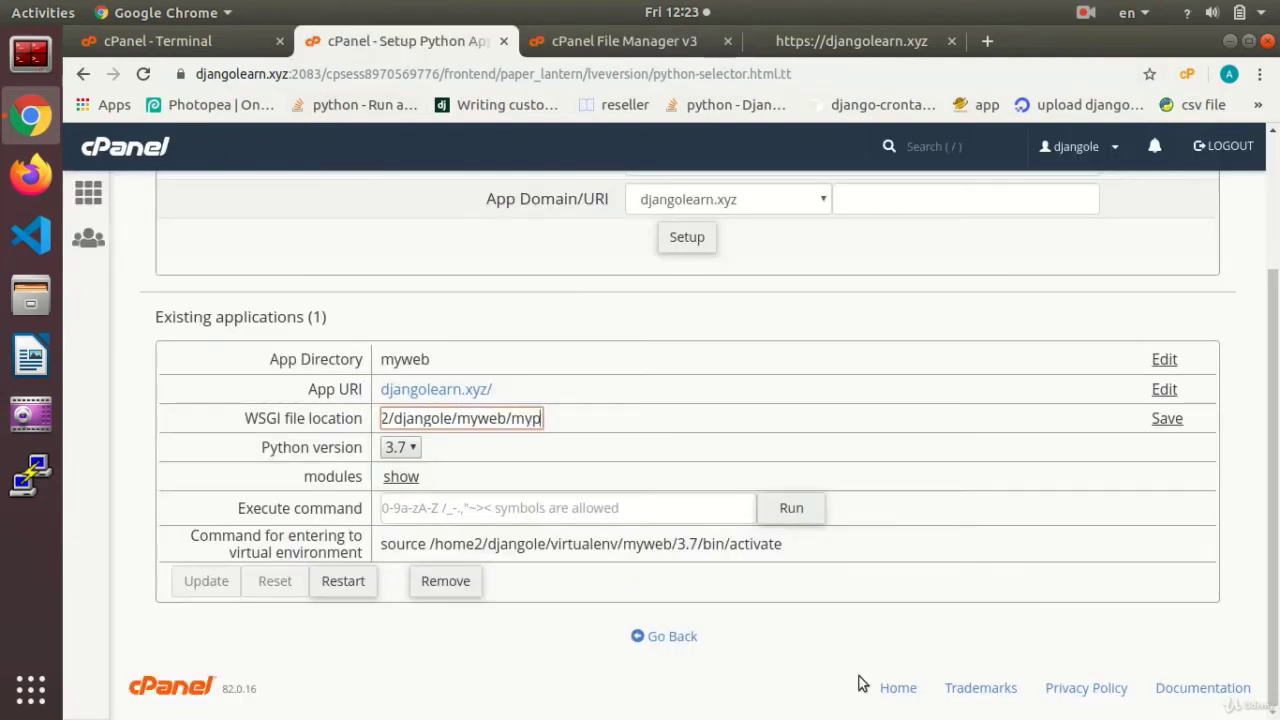
pyautogui.write('roject/')
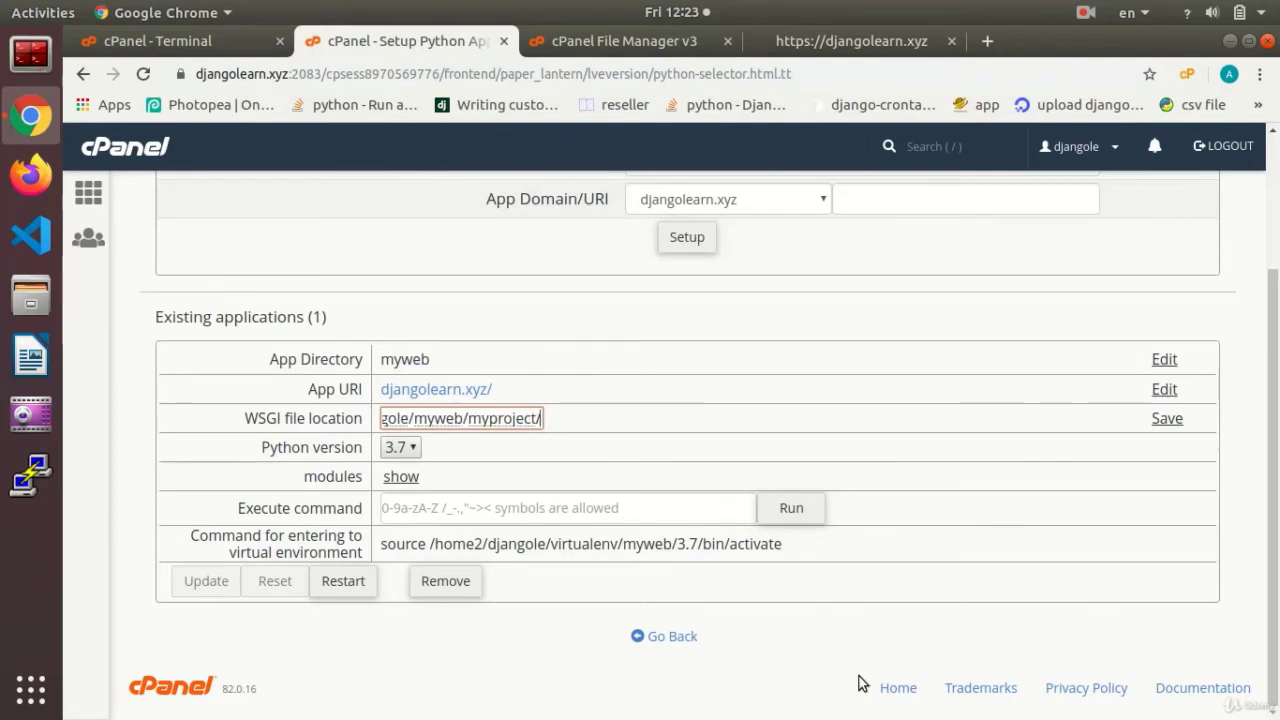
pyautogui.write('wsgi')
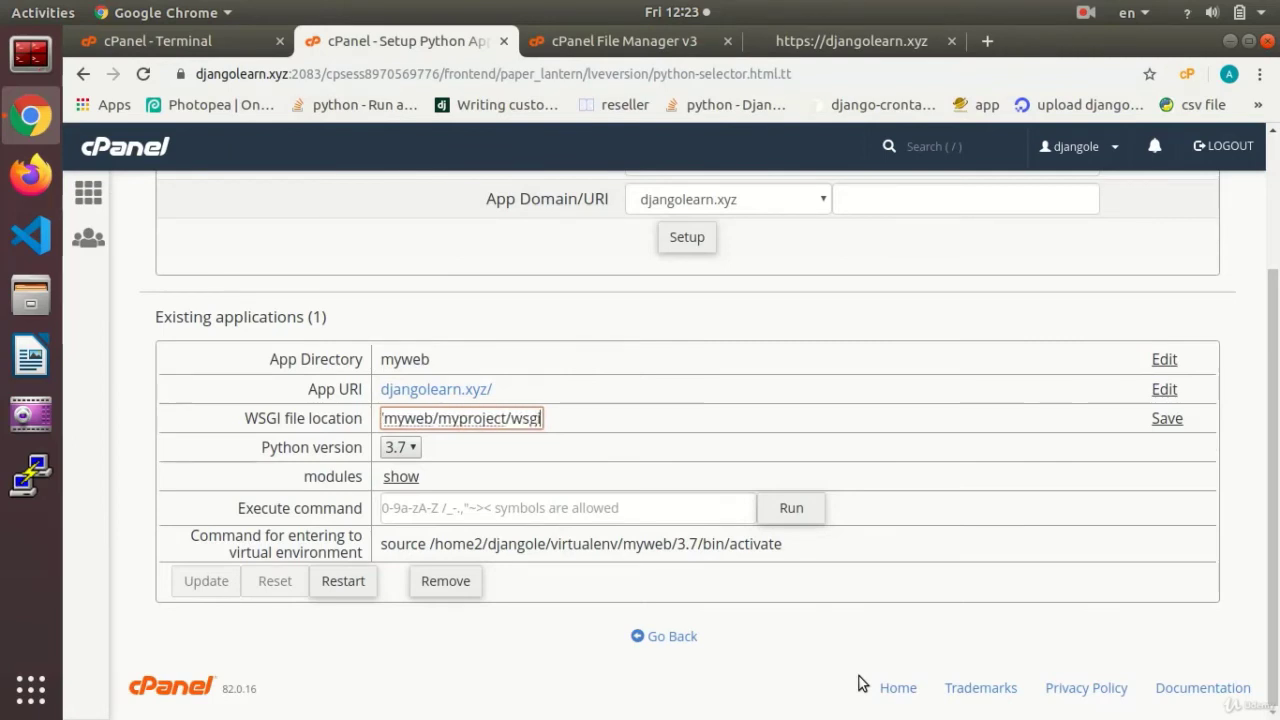
pyautogui.write('.py')
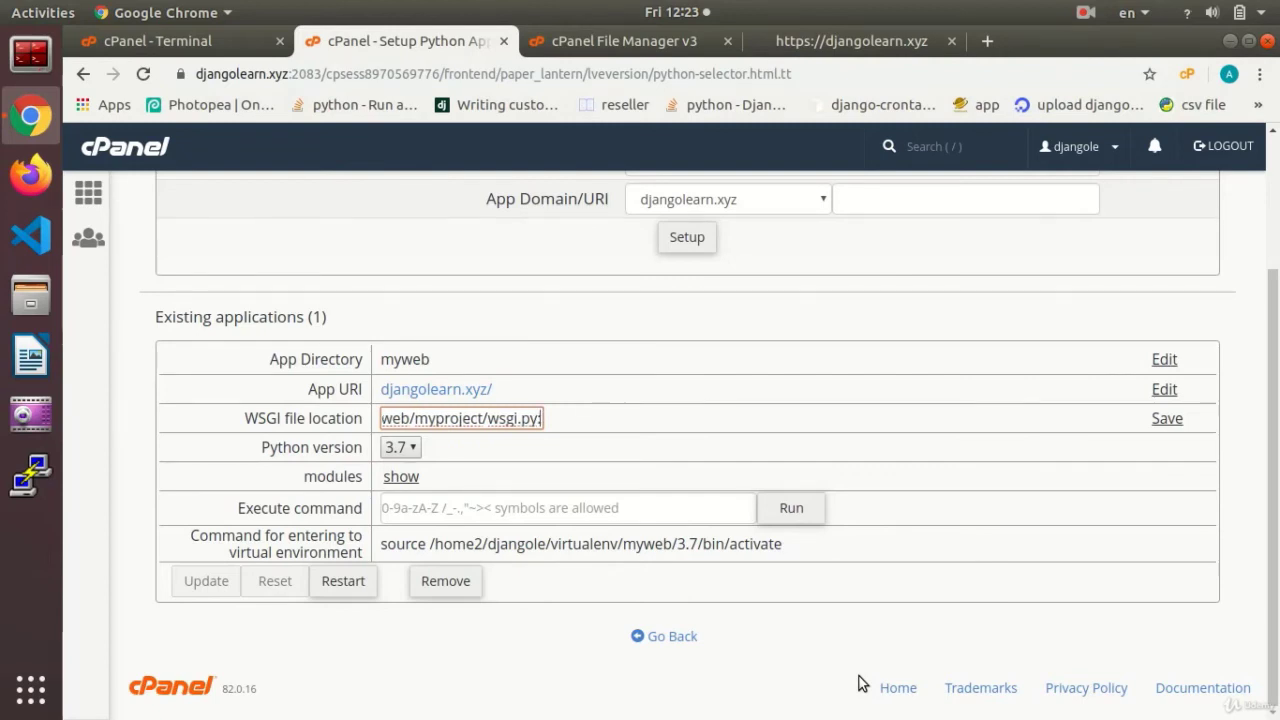
pyautogui.write(':appli')
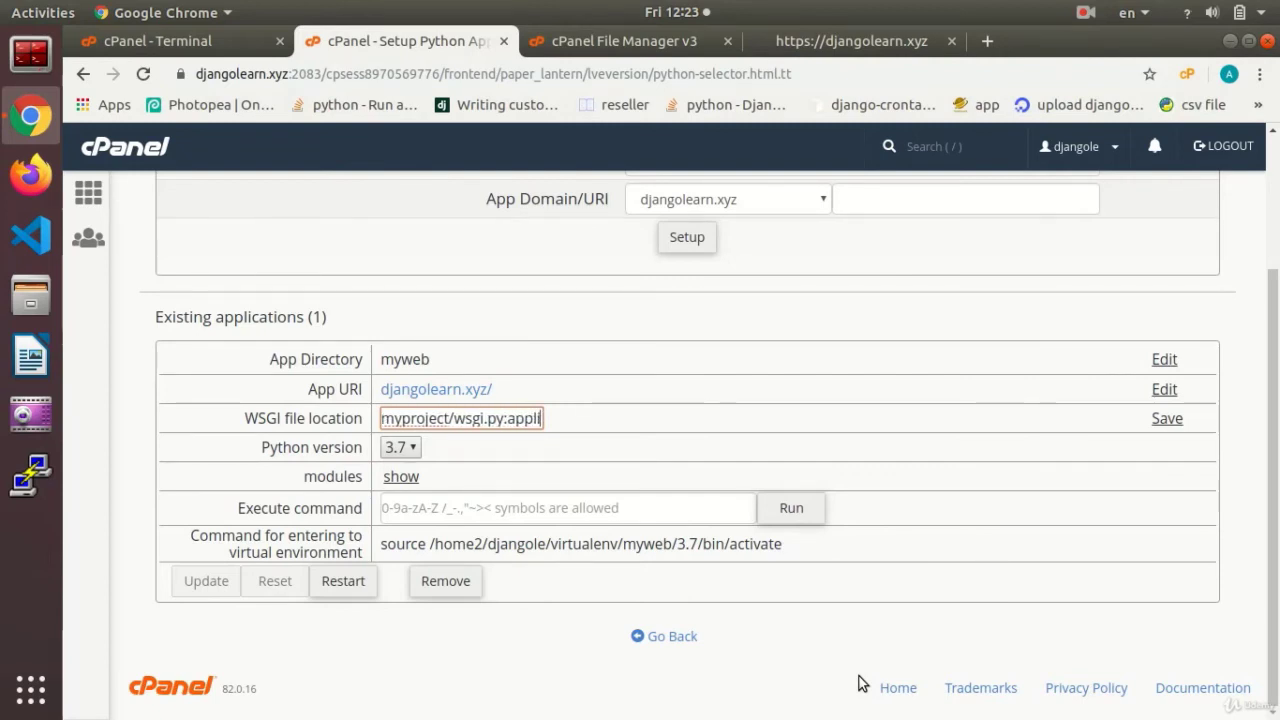
pyautogui.write('cation')
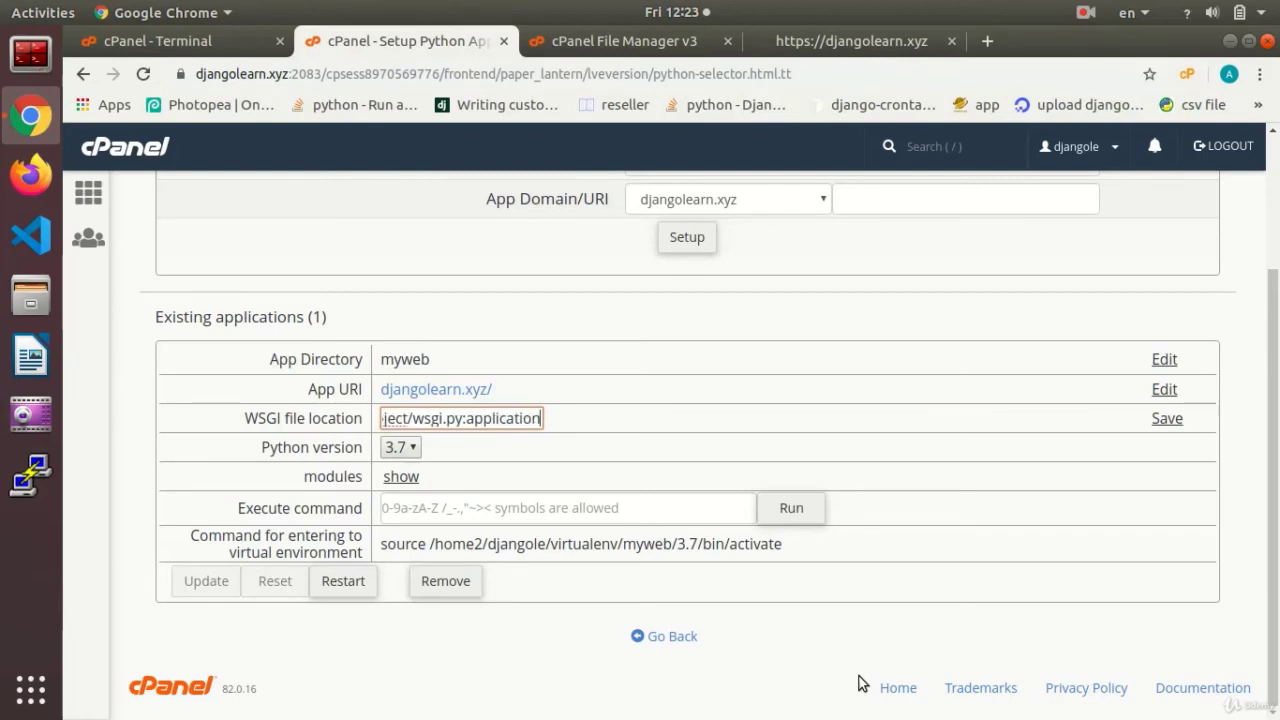
pyautogui.click(1168, 420)
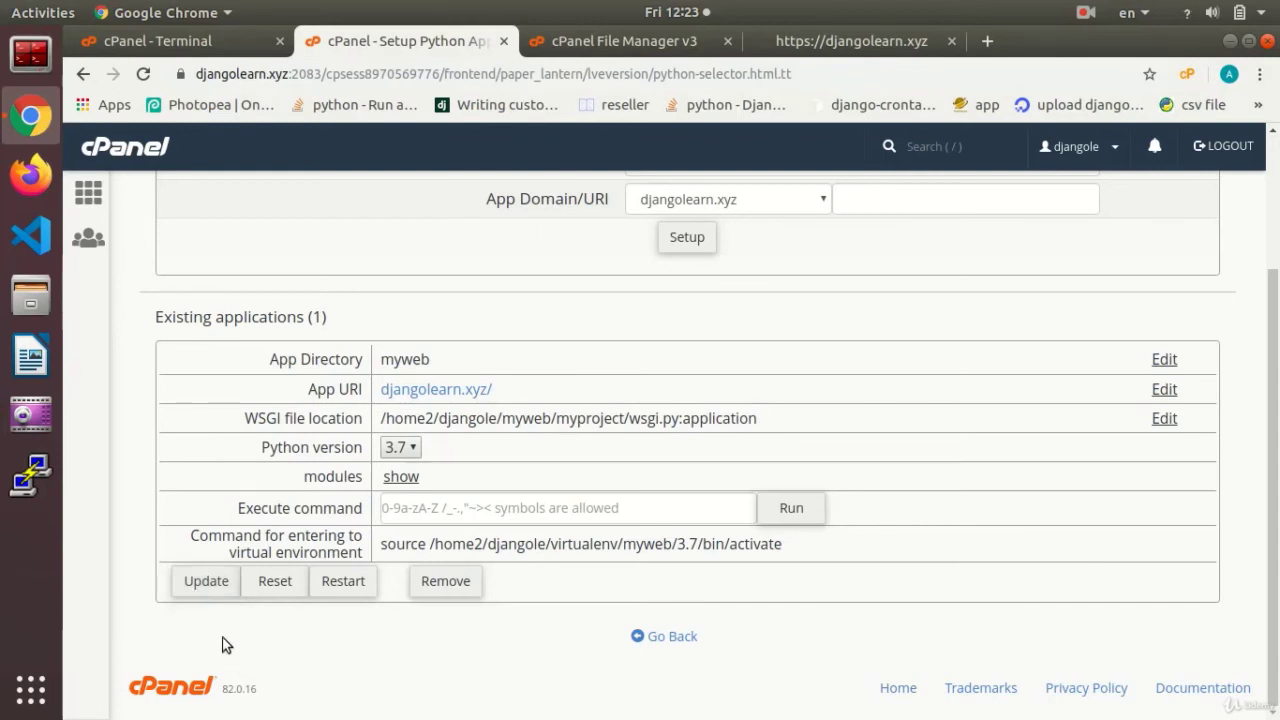
pyautogui.click(200, 584)
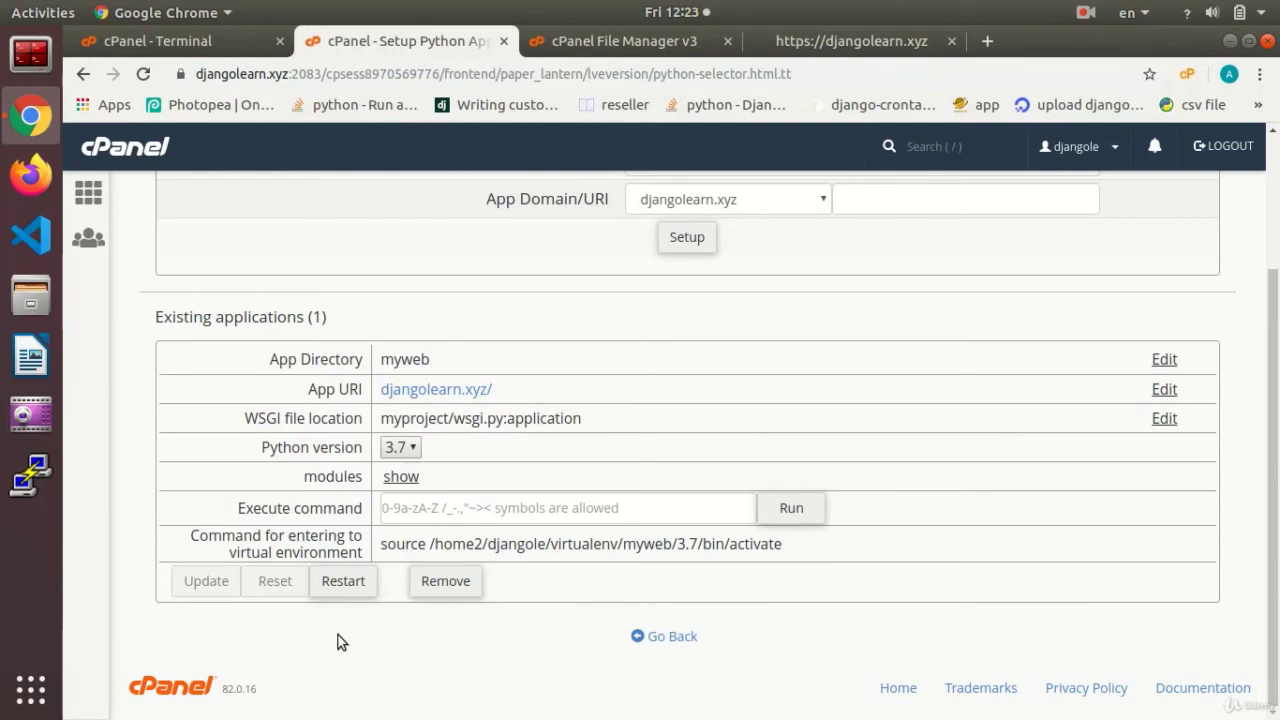
# - Restart the myweb Python application and reload djangolearn.xyz to check the site
pyautogui.click(335, 588)
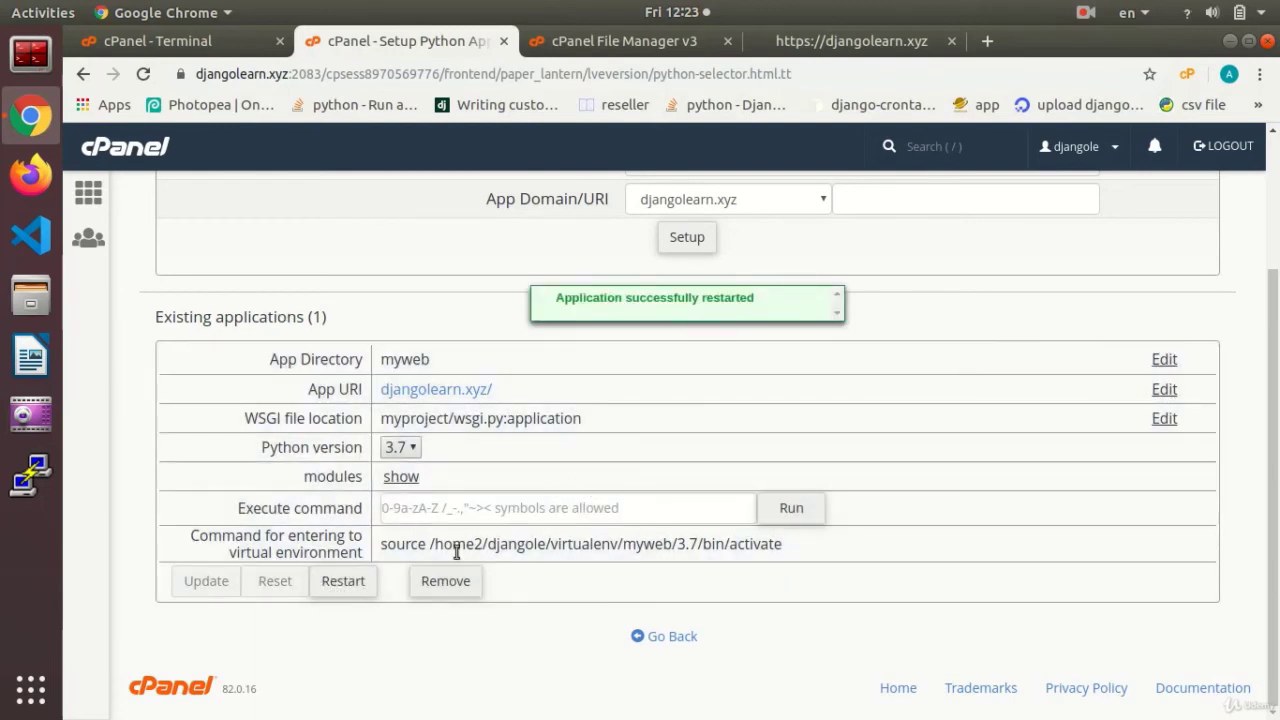
pyautogui.click(852, 44)
pyautogui.click(490, 75)
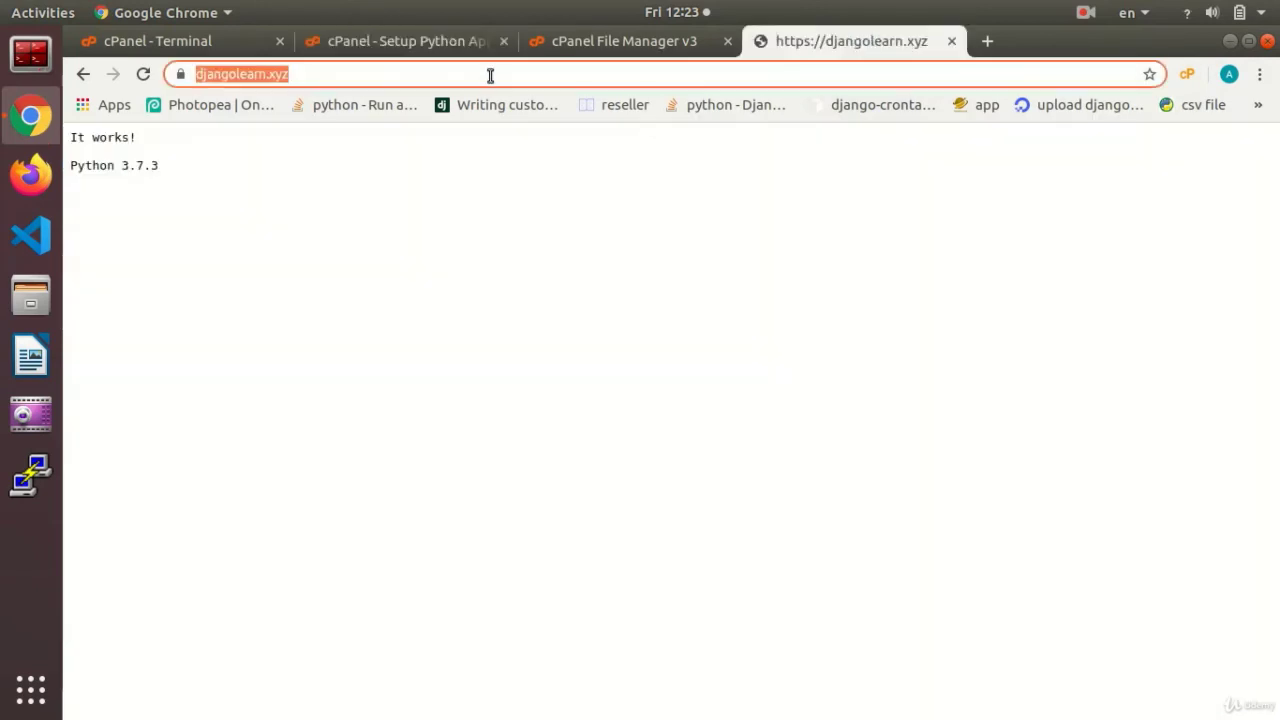
pyautogui.press('Return')
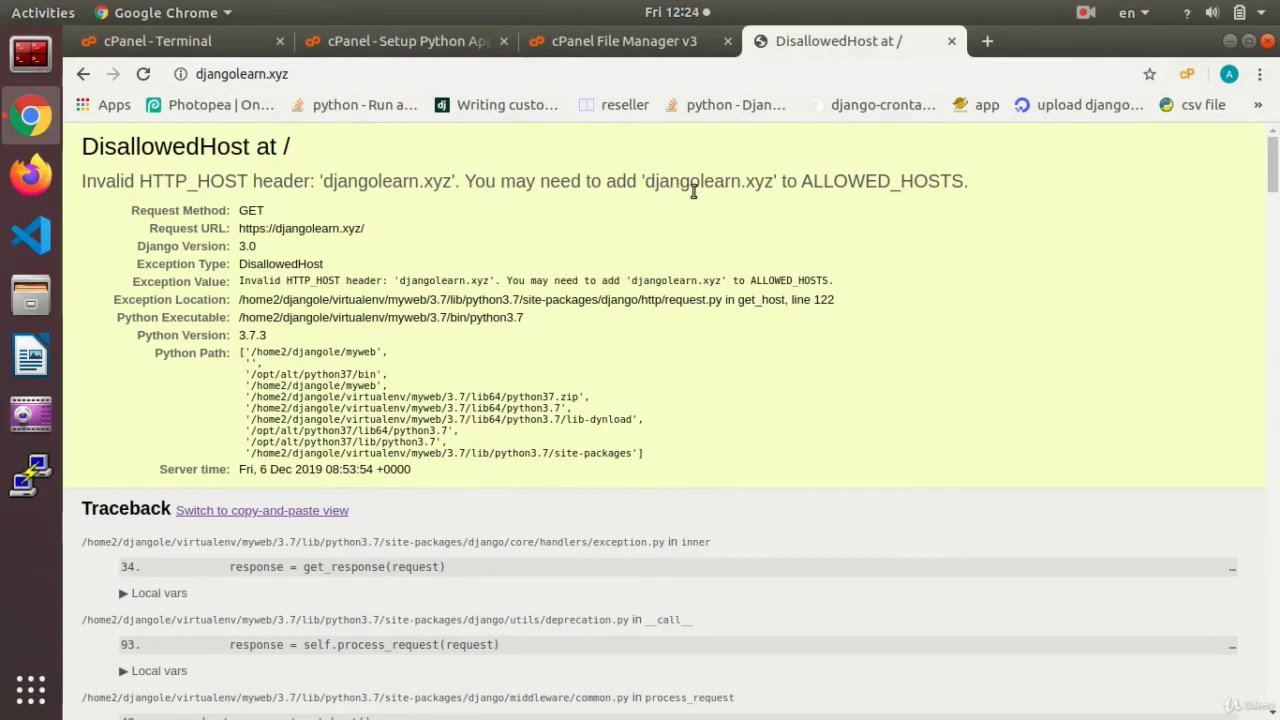
# - Copy the host name djangolearn.xyz from the error page and open myweb/myproject/settings.py for editing in File Manager
pyautogui.moveTo(644, 181); pyautogui.dragTo(777, 181)
pyautogui.rightClick(735, 185)
pyautogui.click(757, 198)
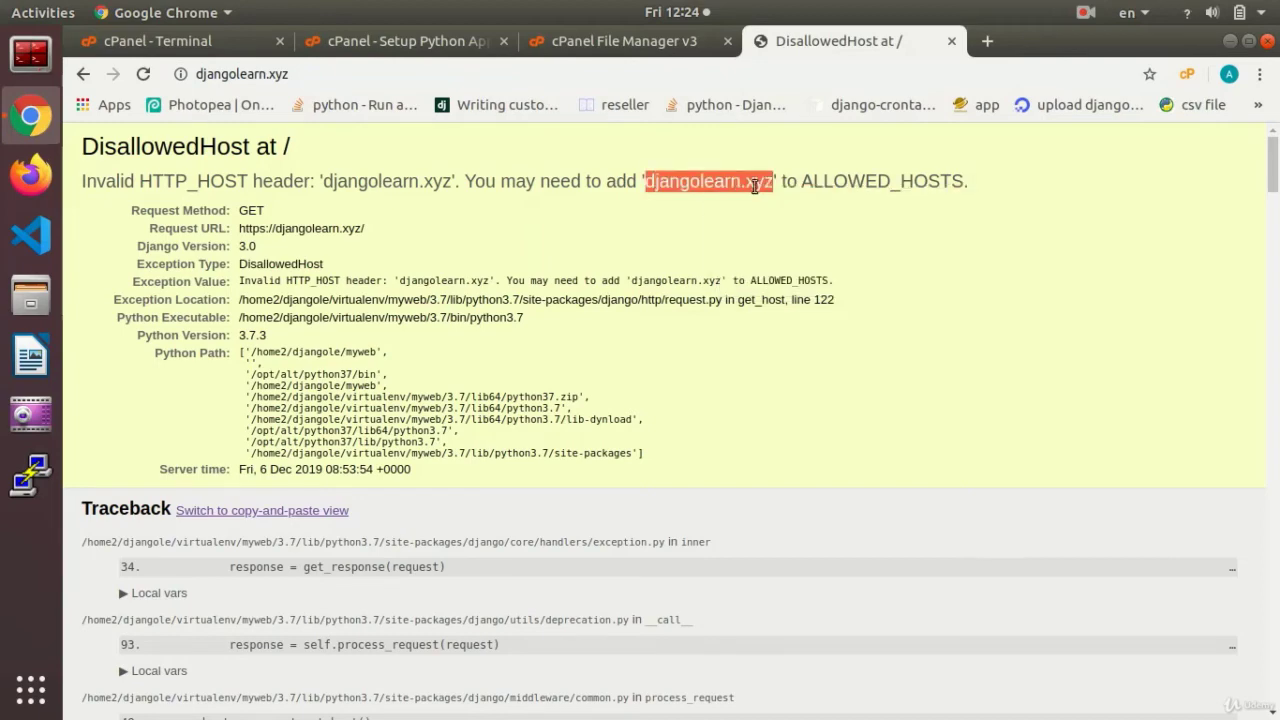
pyautogui.click(636, 42)
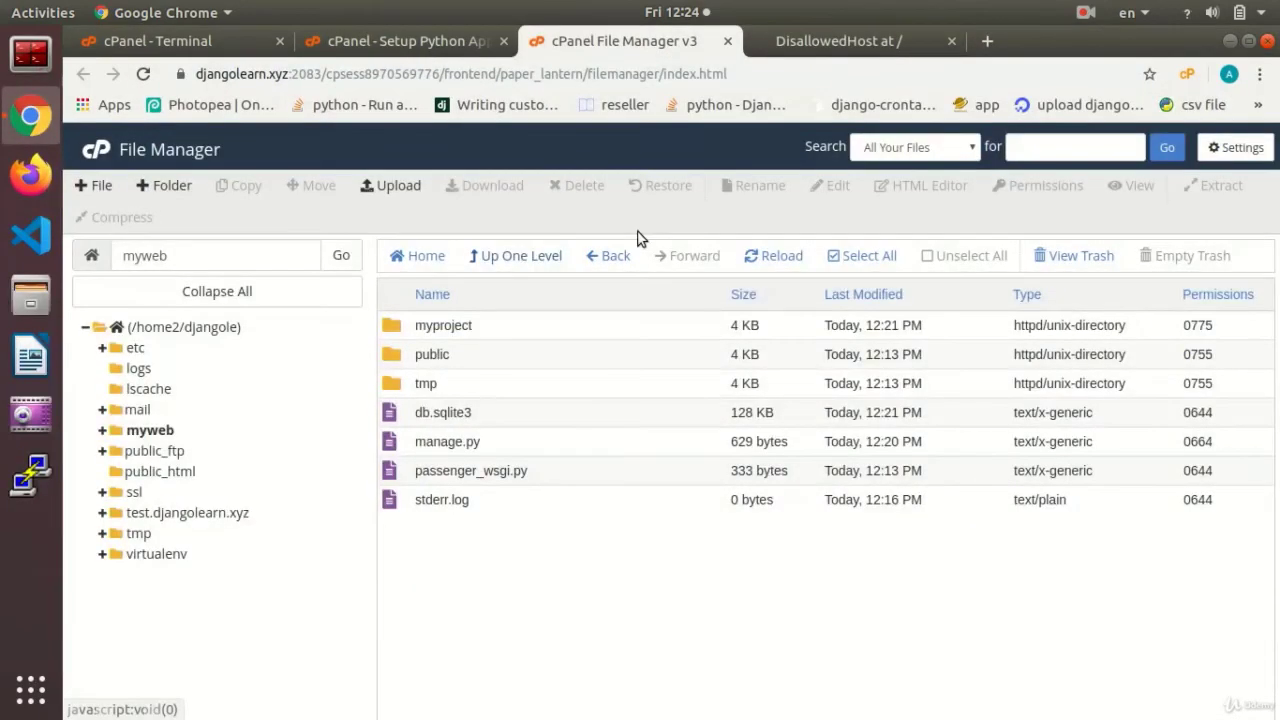
pyautogui.doubleClick(403, 330)
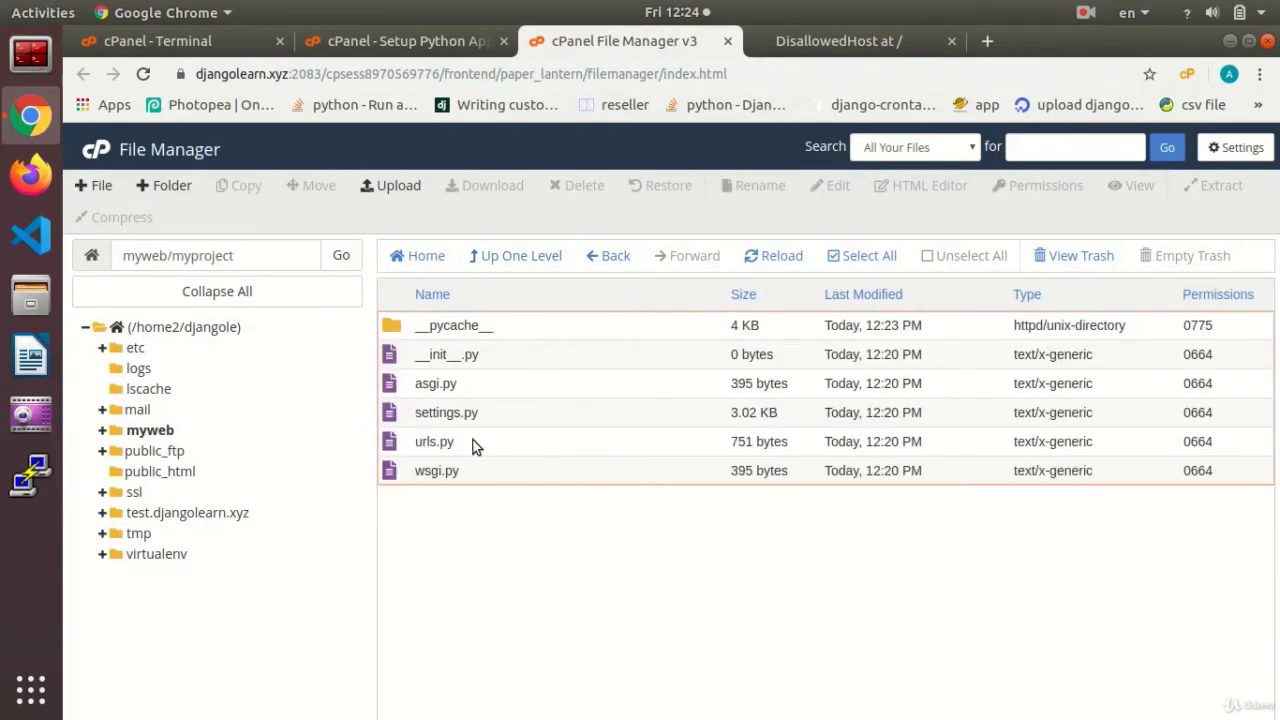
pyautogui.click(407, 413)
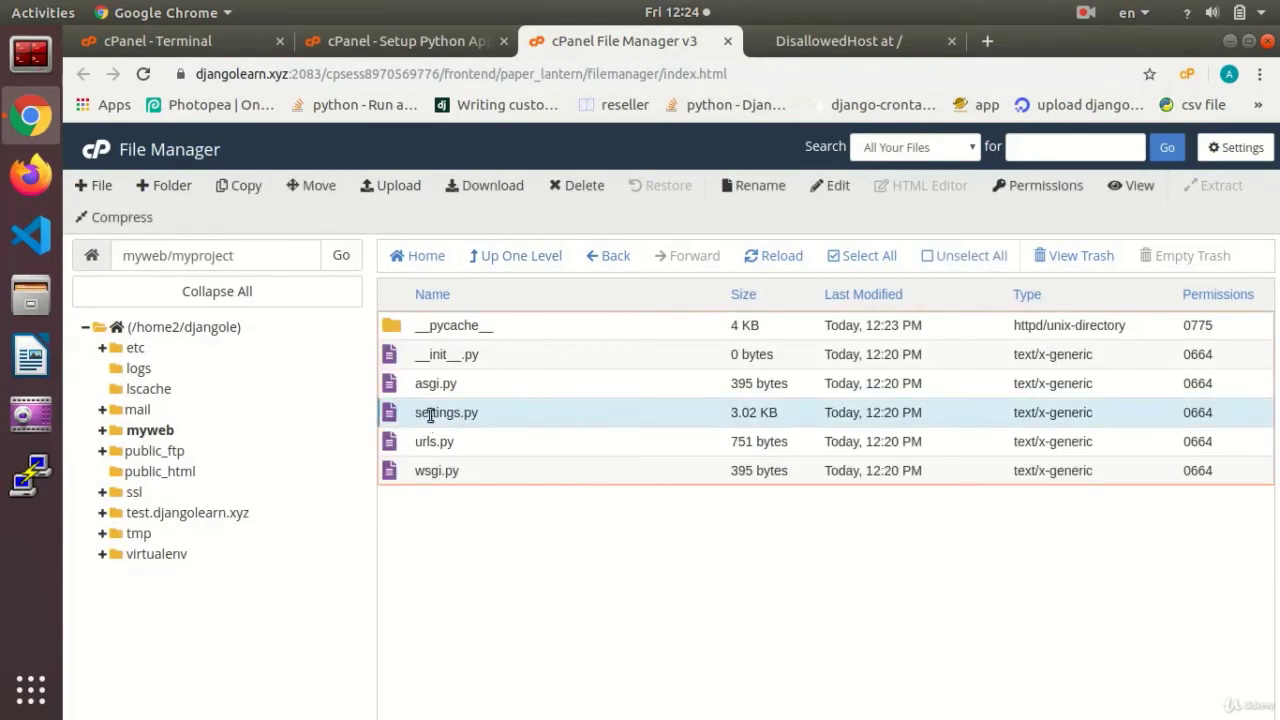
pyautogui.click(830, 185)
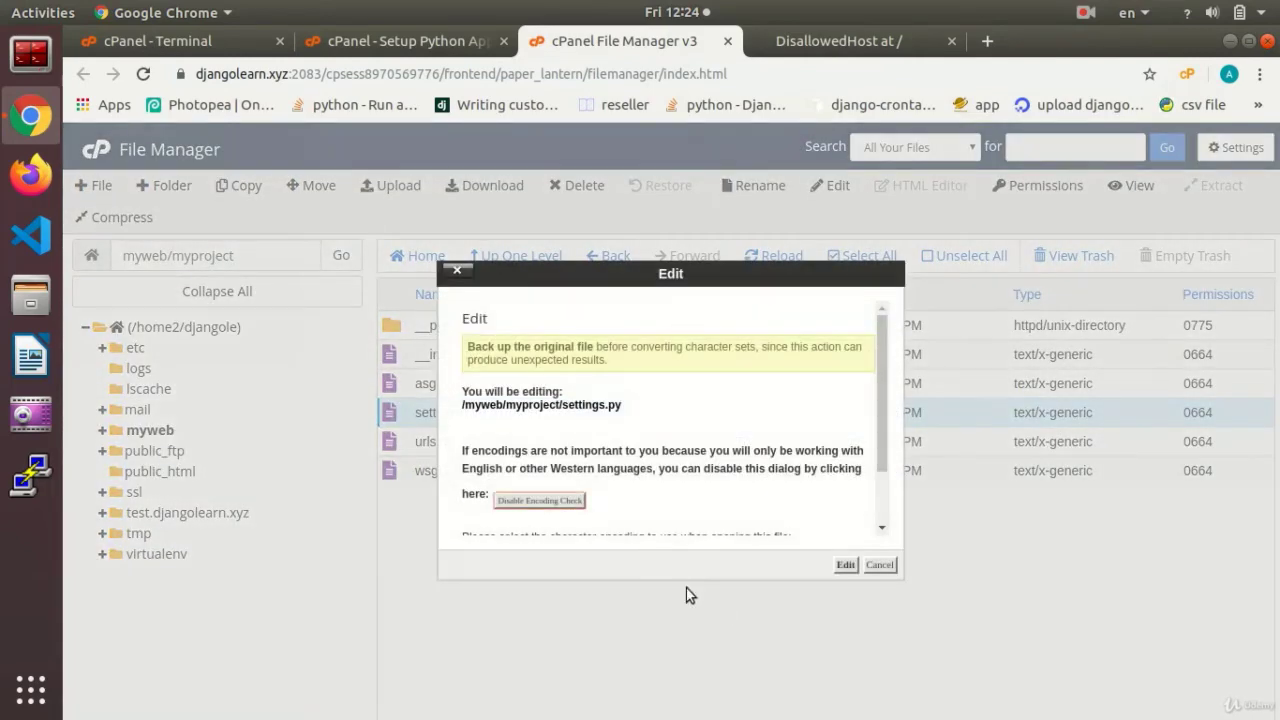
pyautogui.click(846, 647)
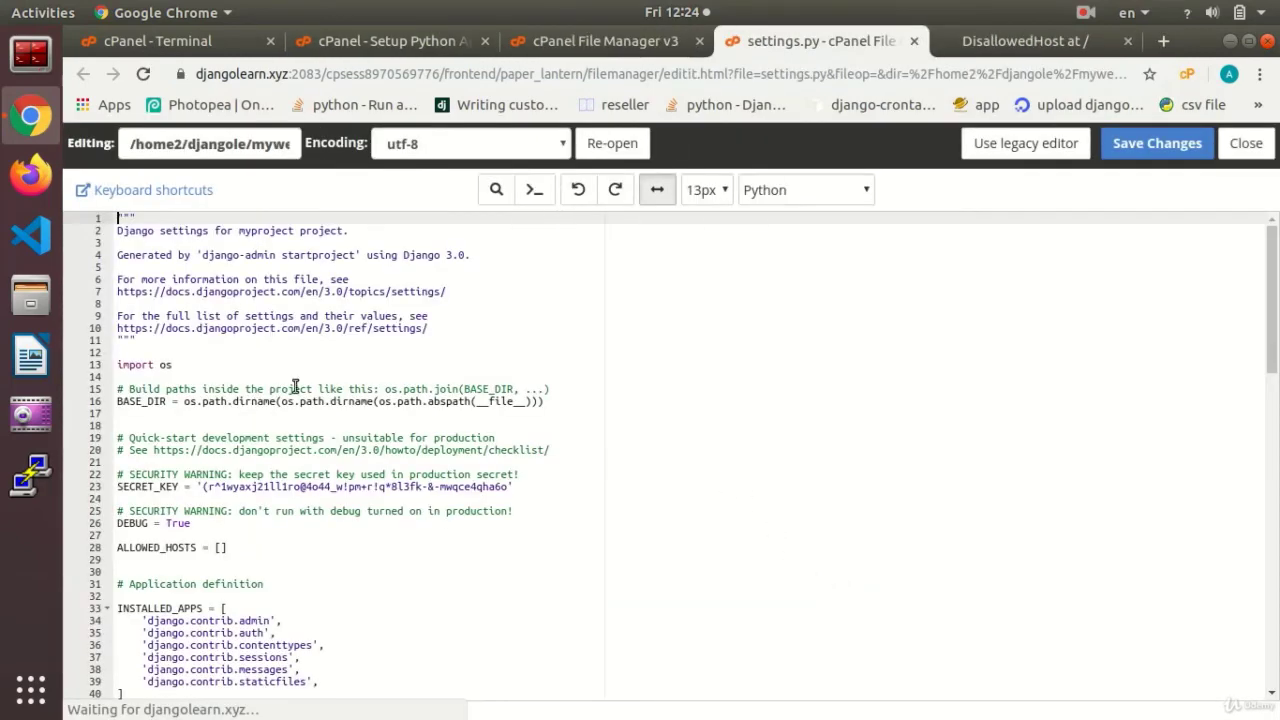
pyautogui.moveTo(1276, 304); pyautogui.dragTo(1276, 371)
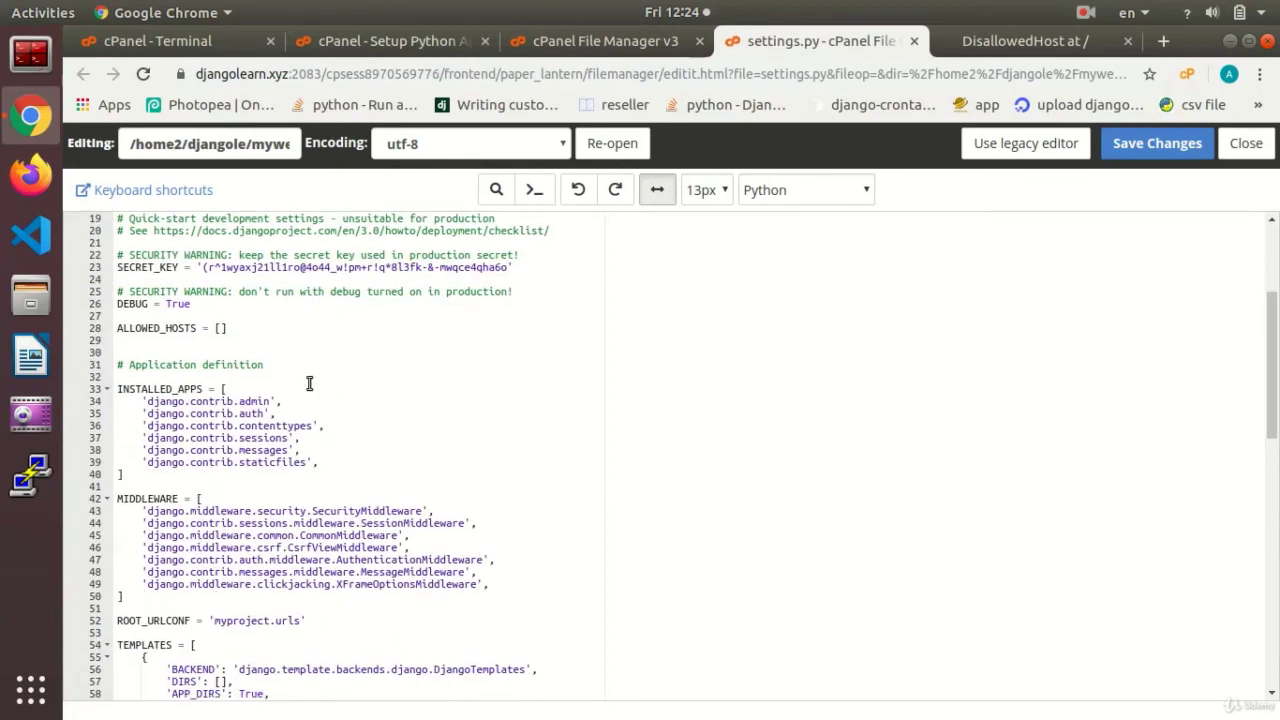
pyautogui.click(221, 328)
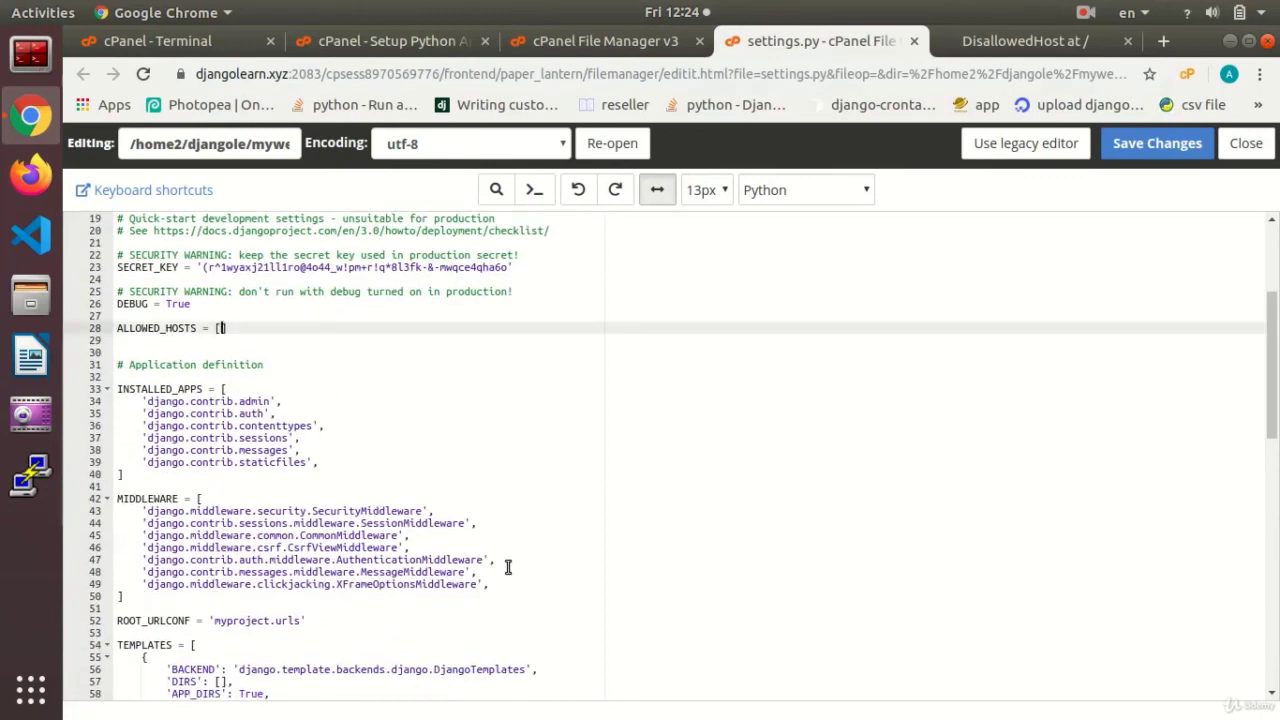
pyautogui.write("'")
pyautogui.hotkey('ctrl', 'v')
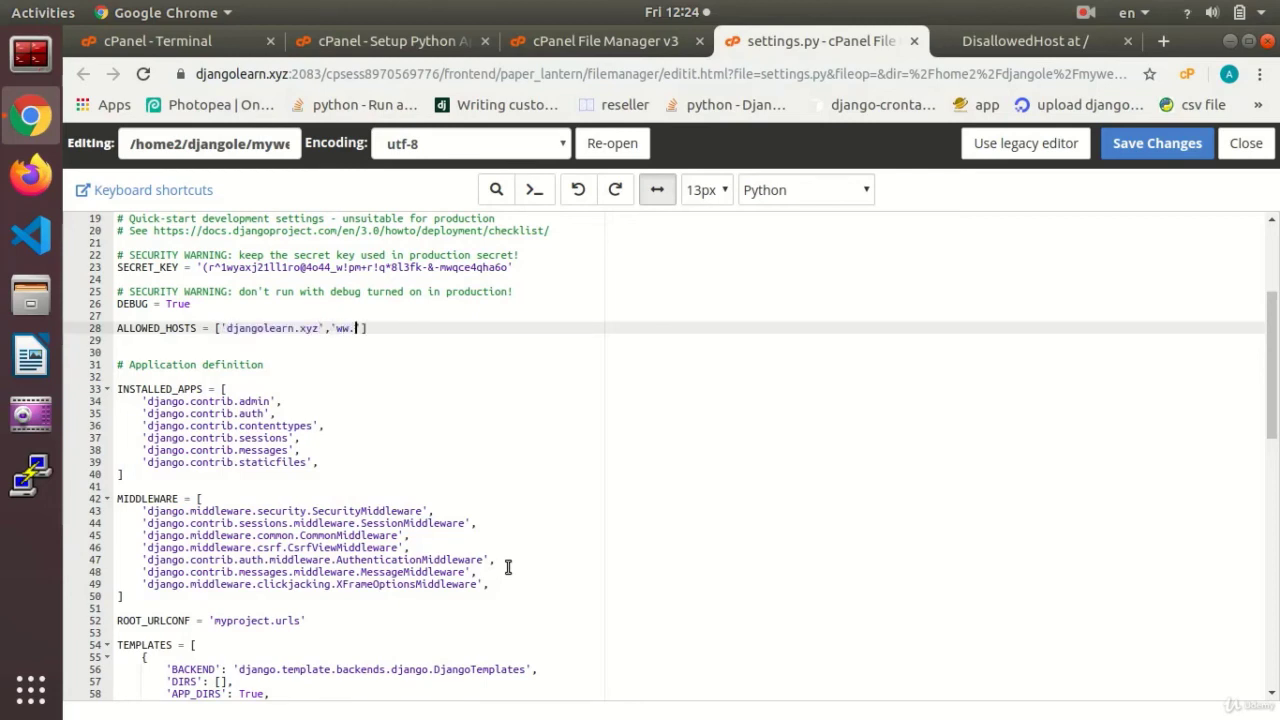
pyautogui.hotkey('ctrl', 'v')
pyautogui.click(350, 333)
pyautogui.write('w')
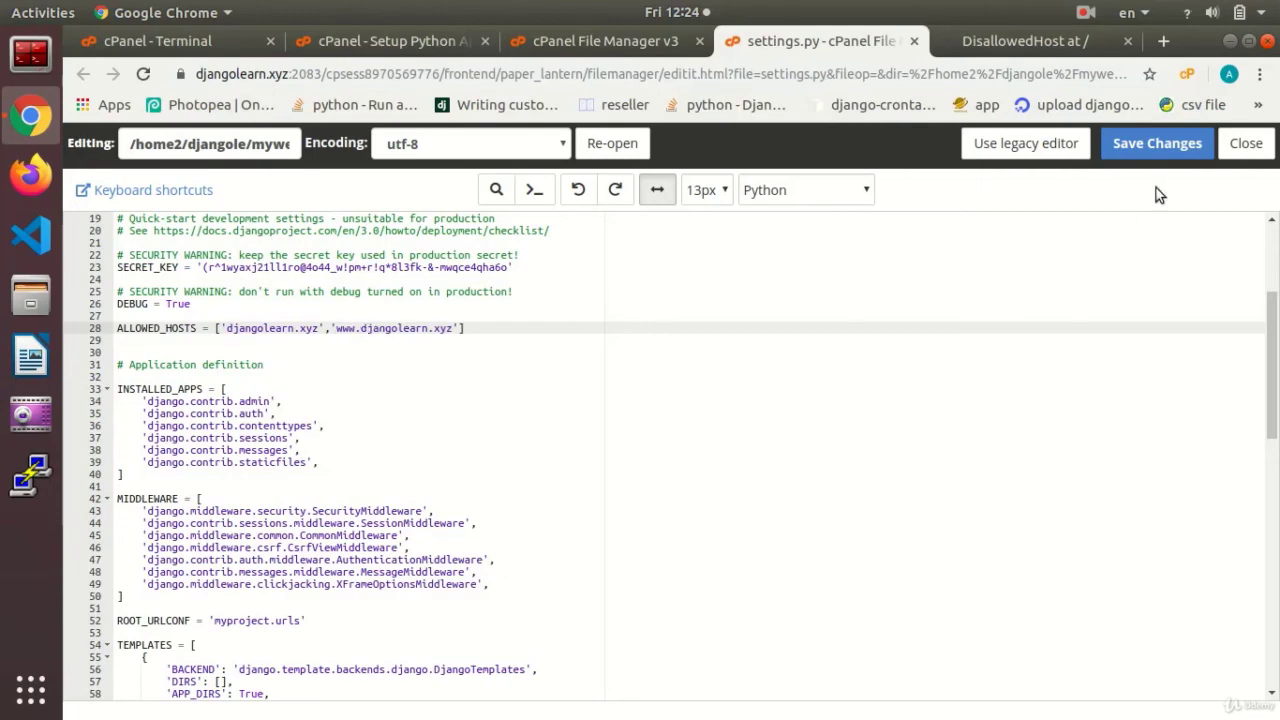
pyautogui.click(1165, 145)
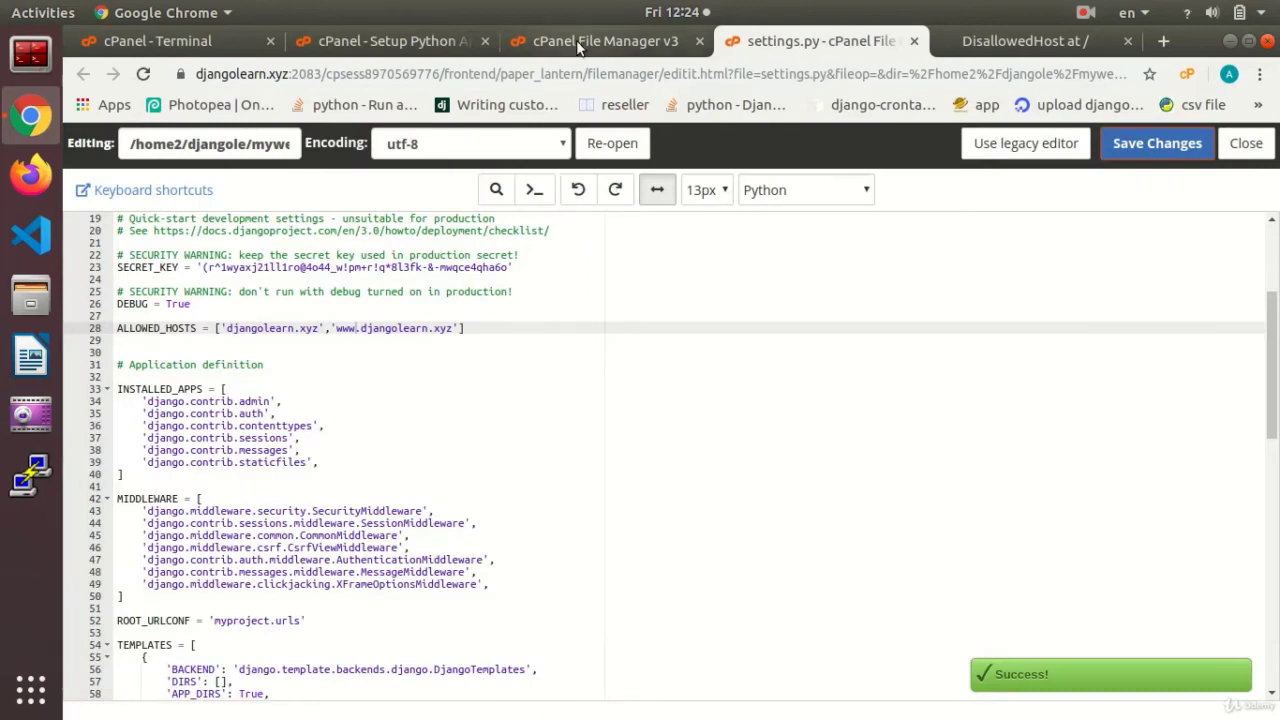
# - Restart the myweb application in Setup Python App to apply the new settings, and reload djangolearn.xyz
pyautogui.click(586, 41)
pyautogui.click(410, 45)
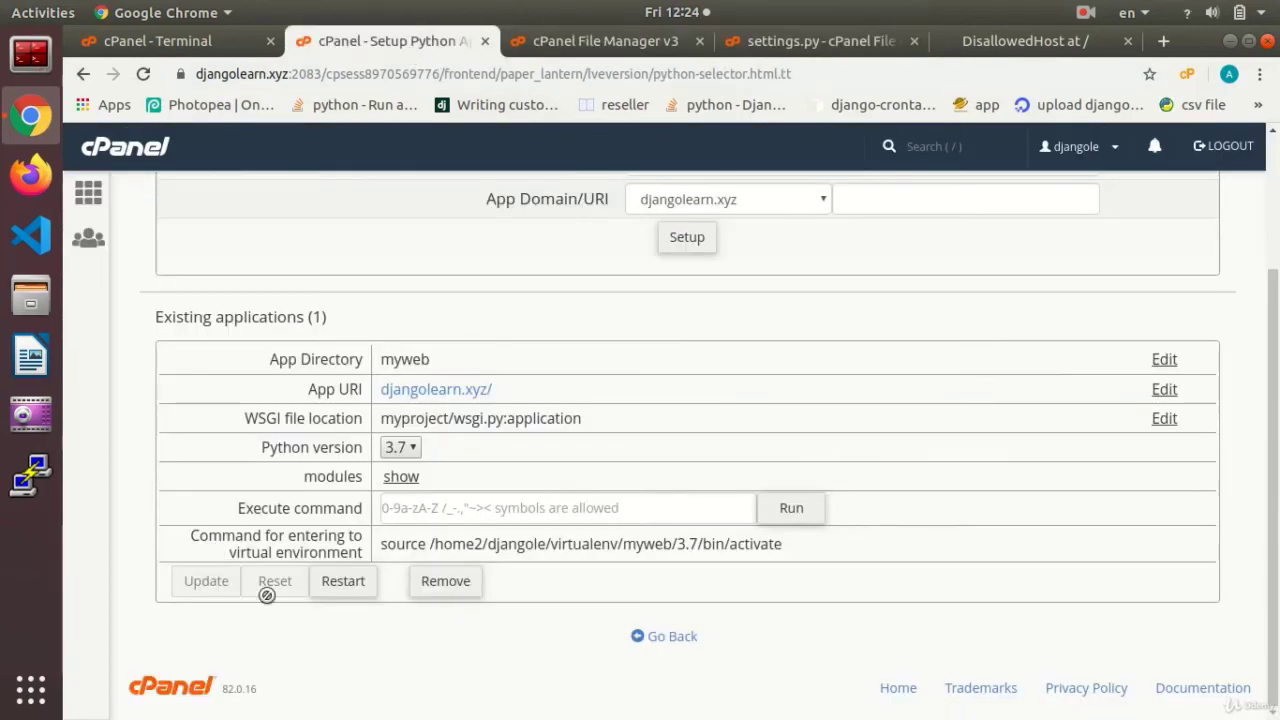
pyautogui.click(330, 585)
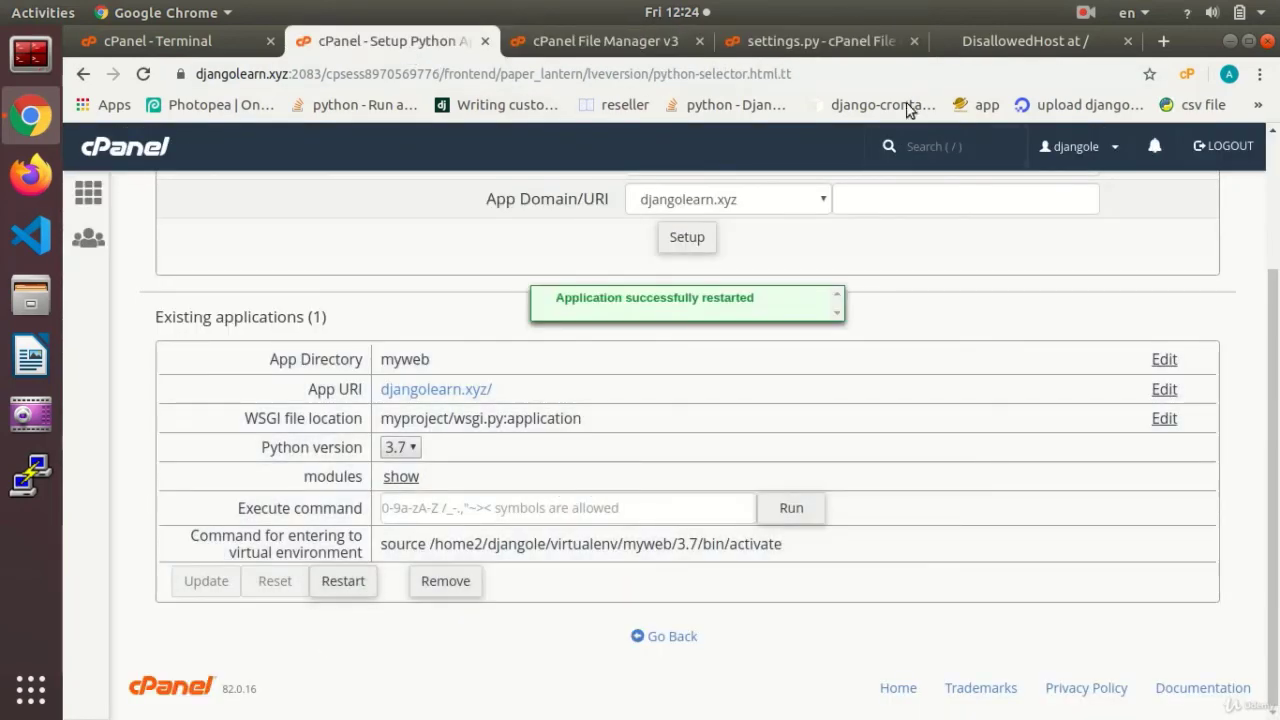
pyautogui.click(1002, 42)
pyautogui.click(389, 74)
pyautogui.press('Return')
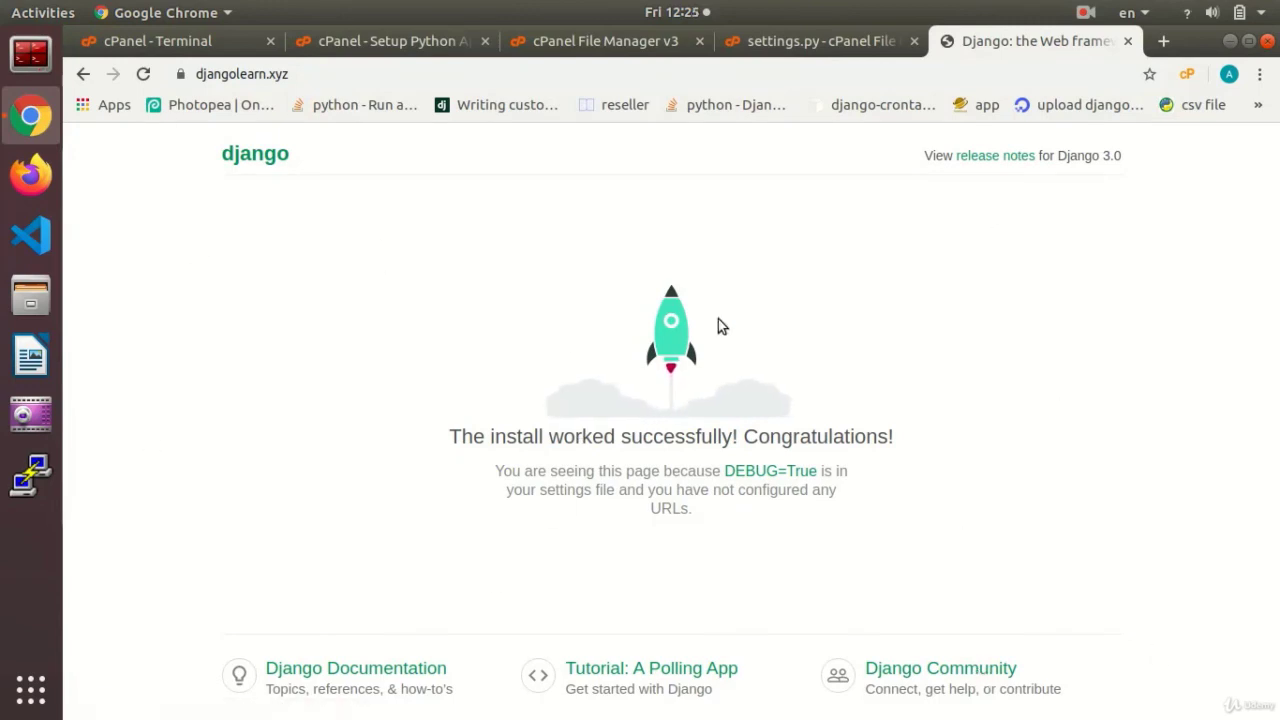
# - Review the edited settings.py, the myweb folder's files, the Python app settings, the terminal output and the djangolearn.xyz page
pyautogui.click(800, 43)
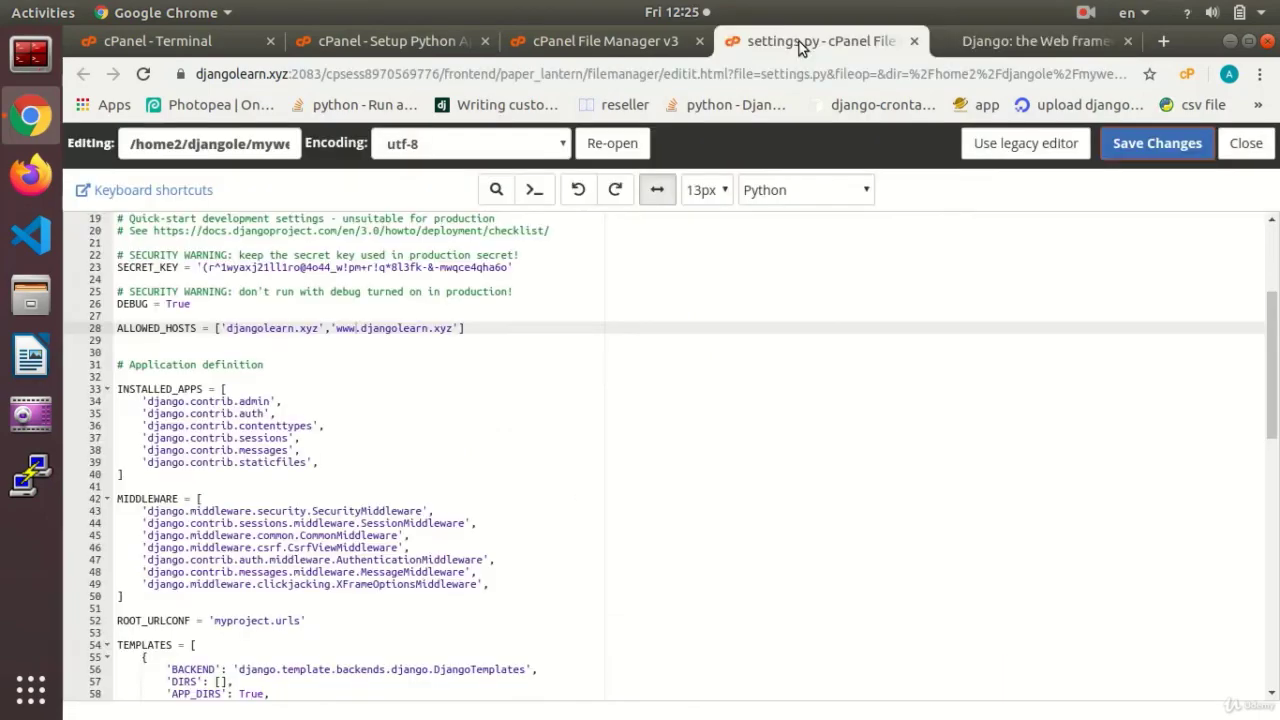
pyautogui.click(566, 42)
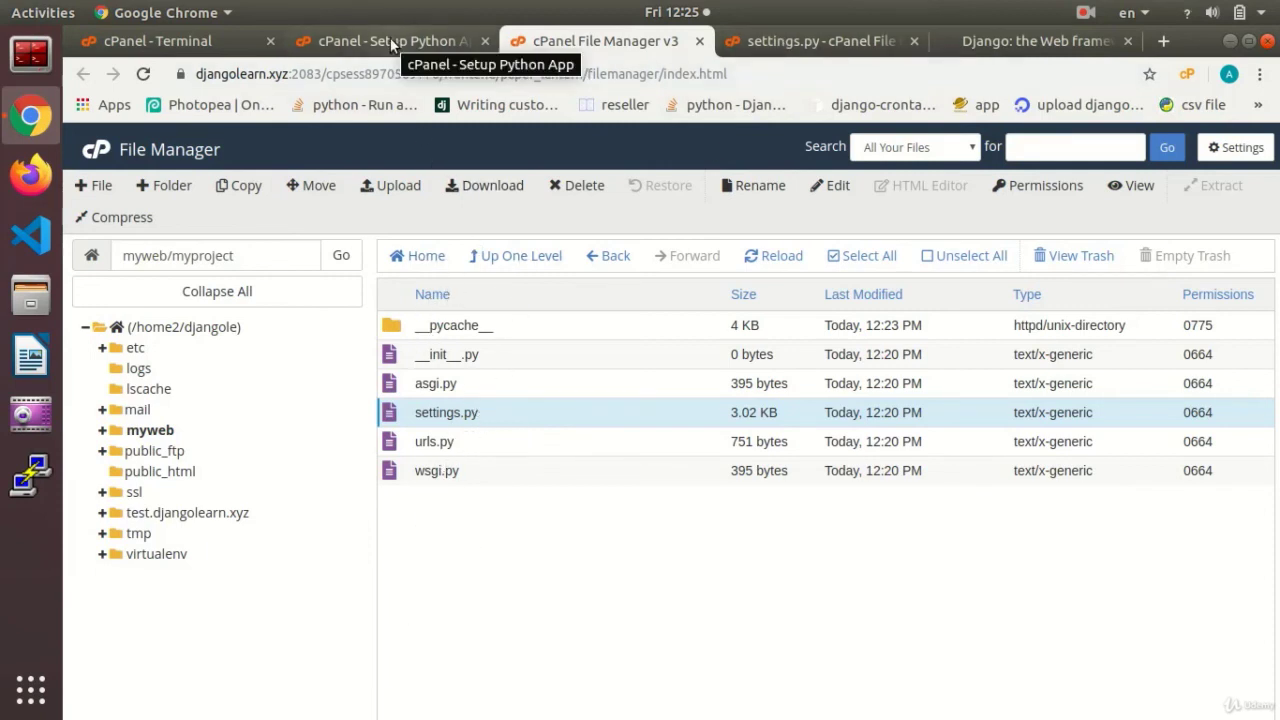
pyautogui.click(522, 262)
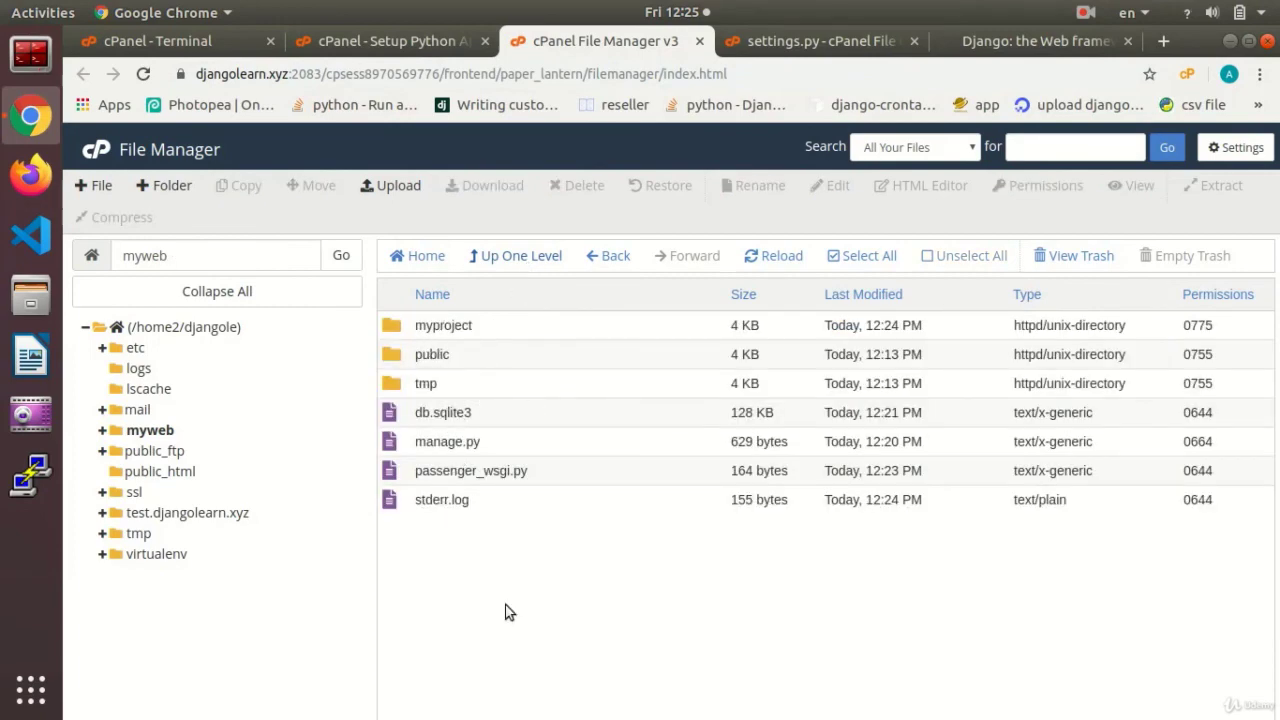
pyautogui.click(410, 41)
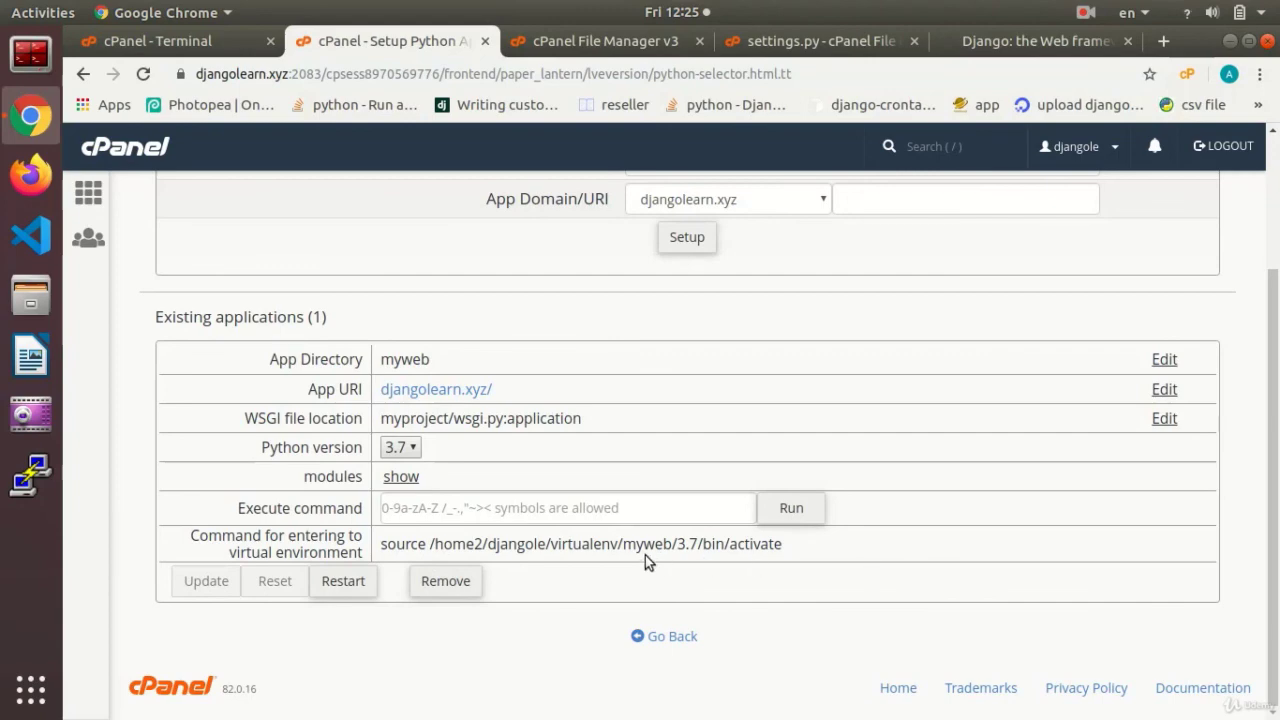
pyautogui.click(185, 41)
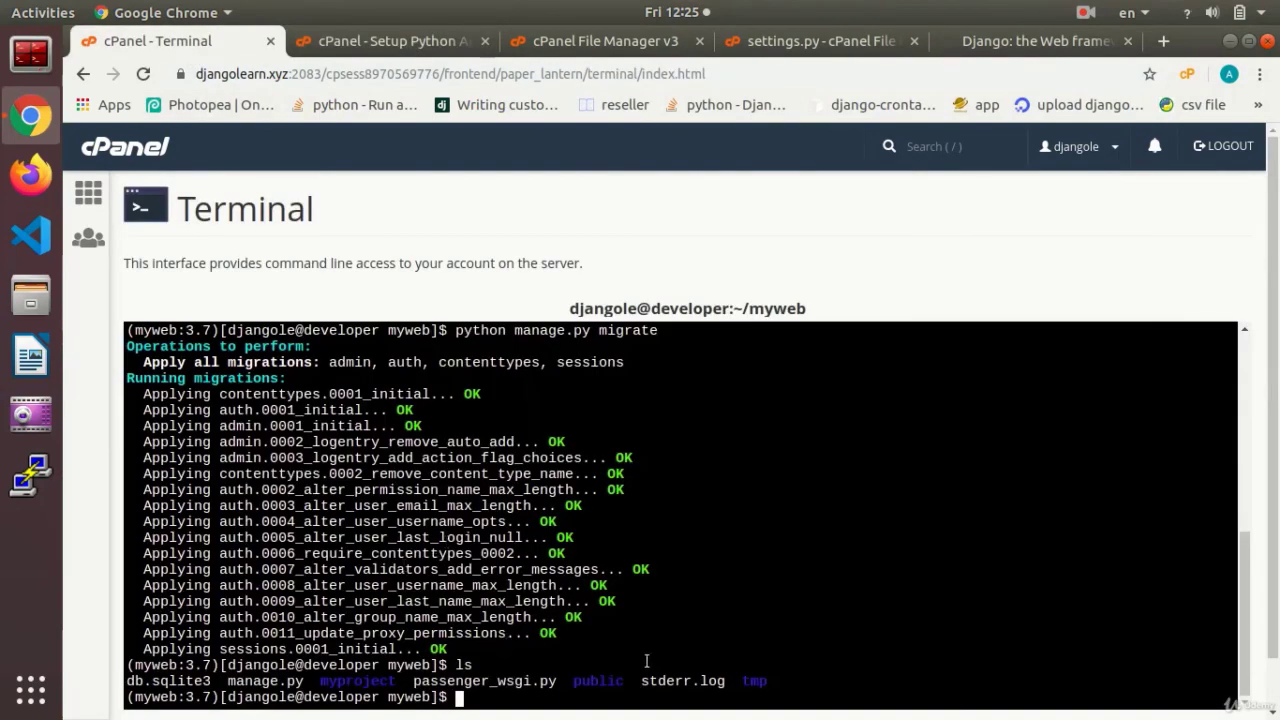
pyautogui.click(393, 45)
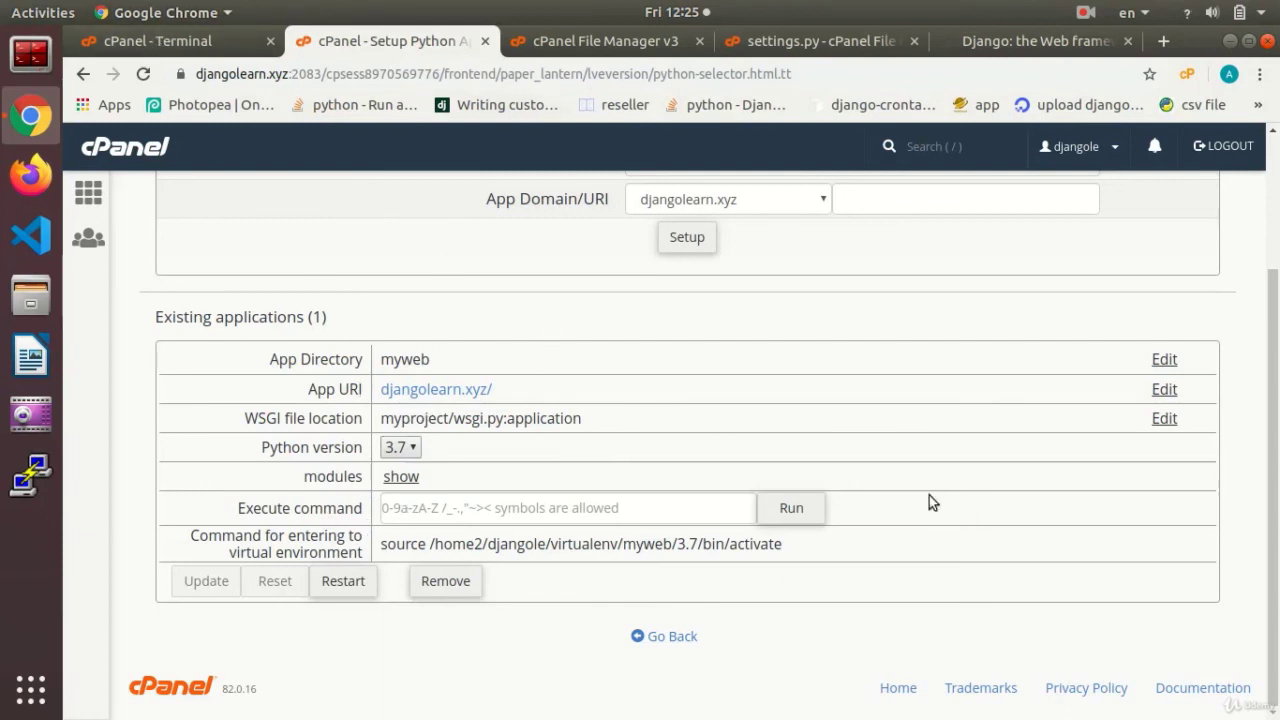
pyautogui.click(1035, 41)
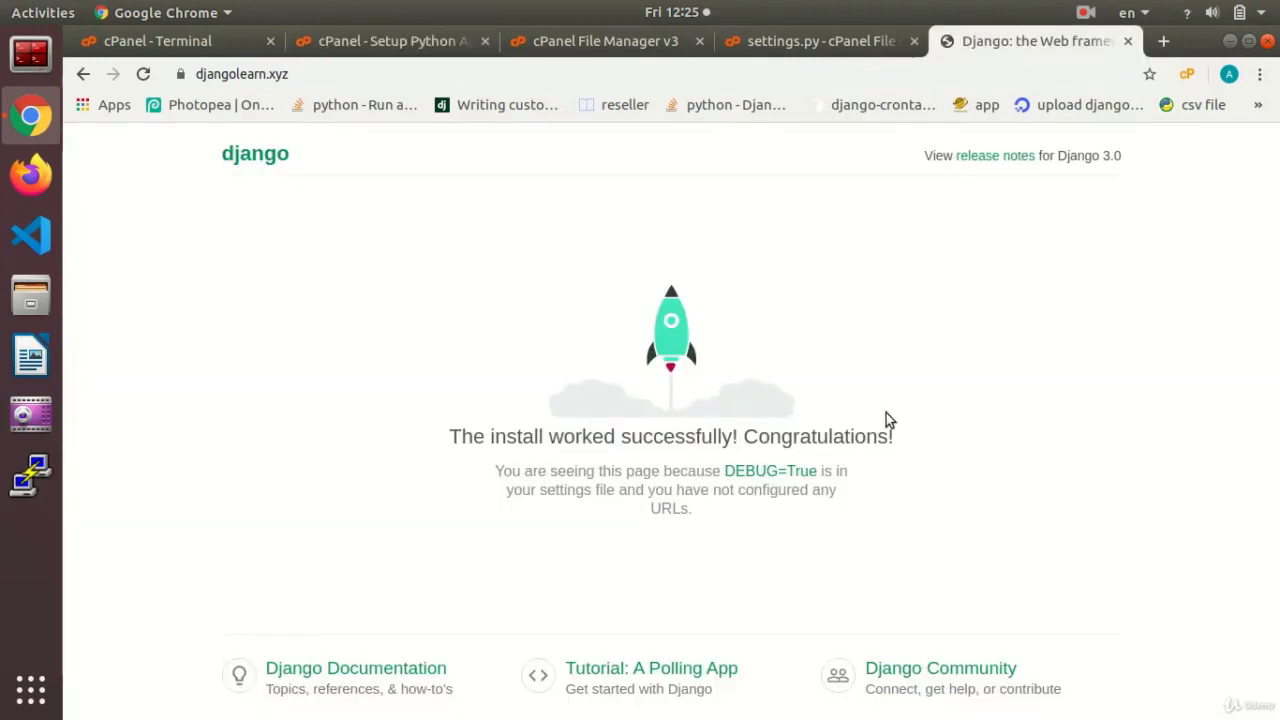